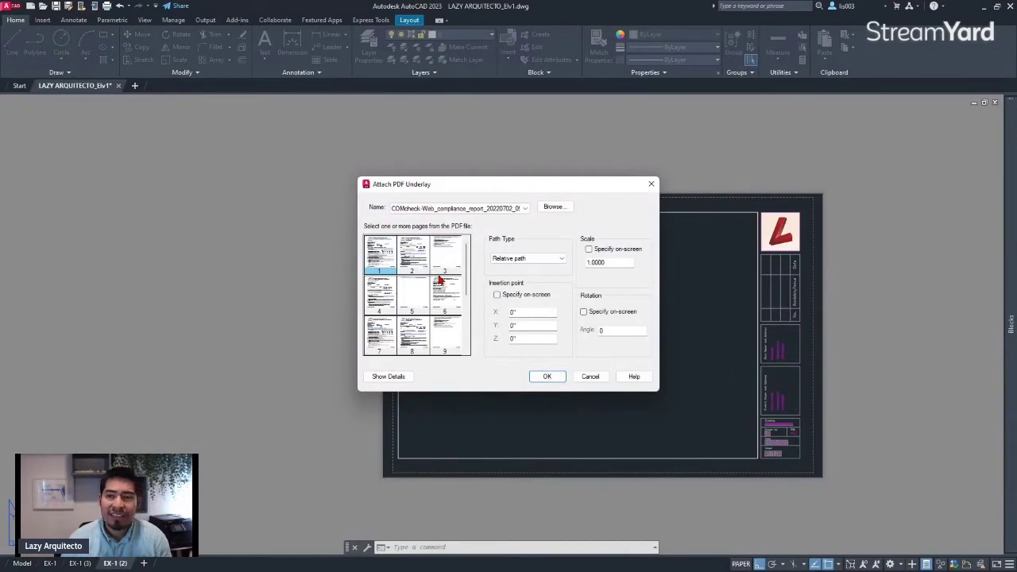
# Attach pages 1 through 18 of the COMcheck-Web compliance report PDF at insertion point 0,0,0 with scale 1.0000
pyautogui.scroll(-3, 466, 333)
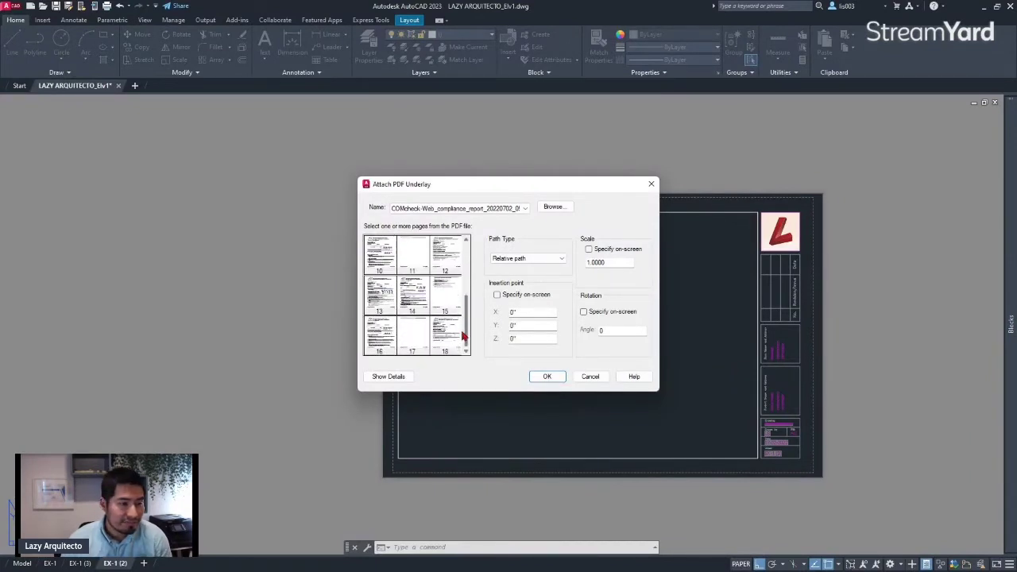
pyautogui.keyDown('shift'); pyautogui.click(452, 338); pyautogui.keyUp('shift')
pyautogui.click(539, 380)
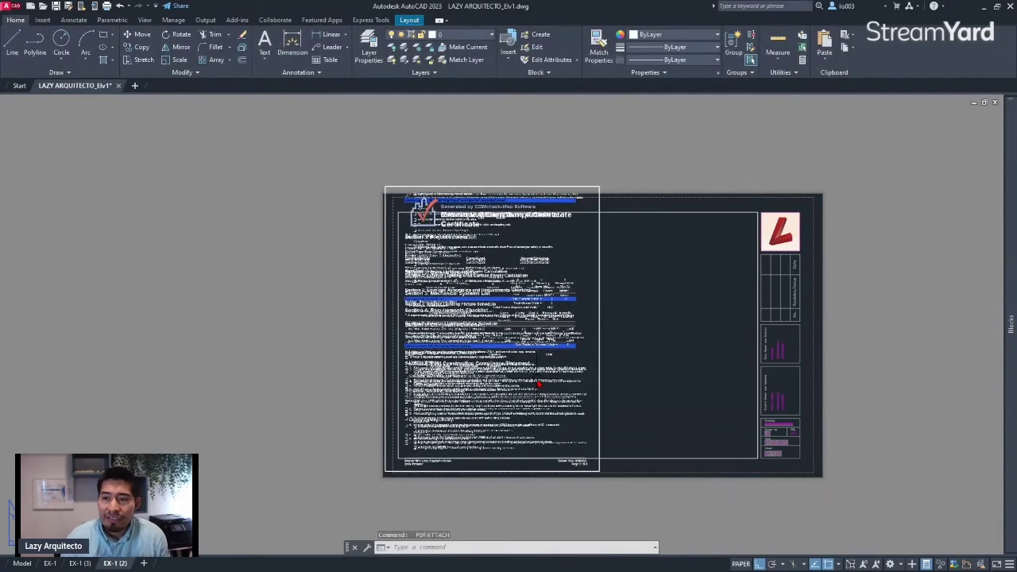
# Move the topmost stacked PDF page one page width to the right, aligning it with the stack's upper corner
pyautogui.click(601, 318)
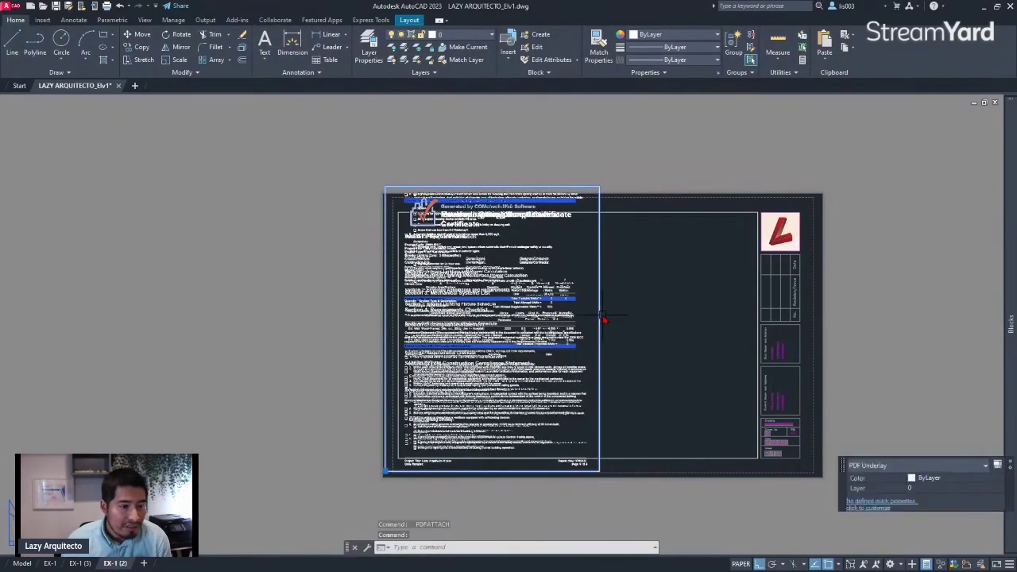
pyautogui.write('m')
pyautogui.press('Return')
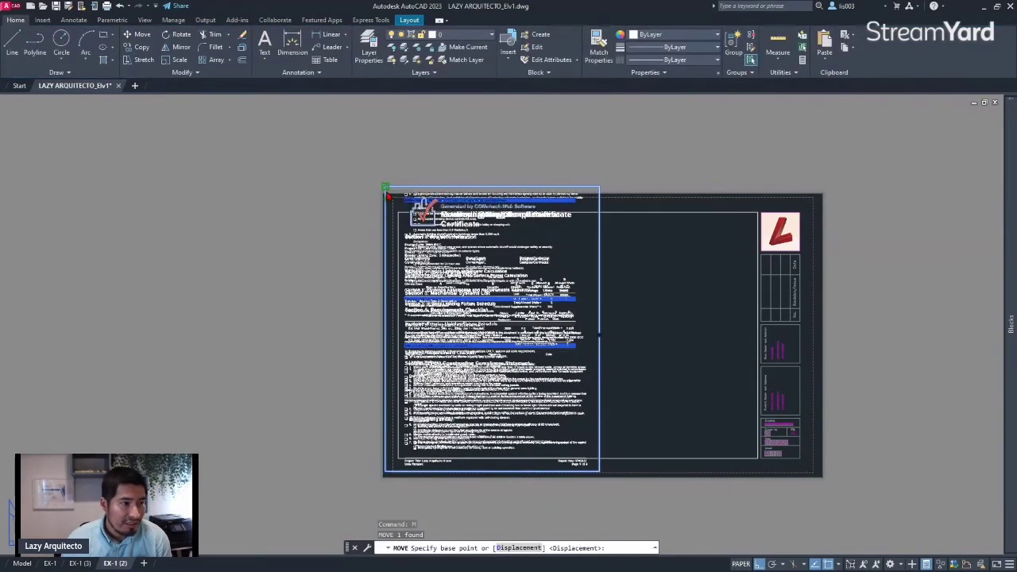
pyautogui.click(386, 192)
pyautogui.click(600, 188)
# Move another PDF page from the stack to the right of the first separated page, aligned corner to corner
pyautogui.click(544, 189)
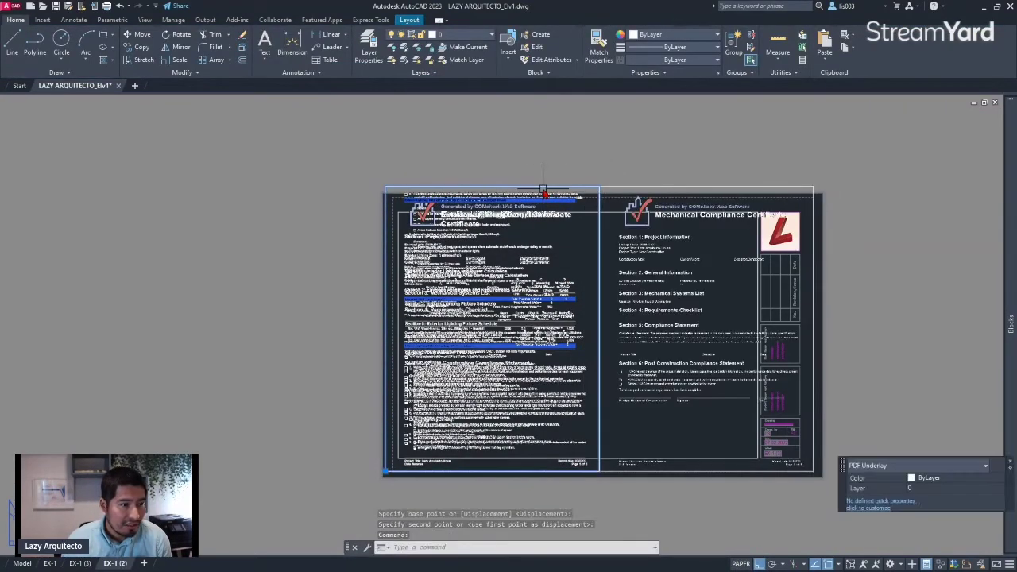
pyautogui.write('m')
pyautogui.press('Return')
pyautogui.click(393, 187)
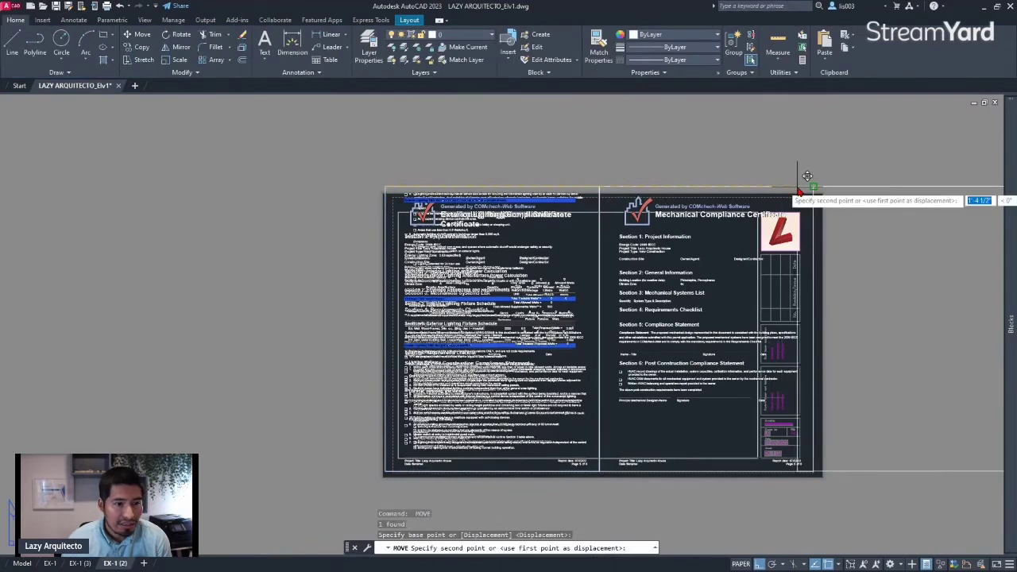
pyautogui.click(839, 183)
# Move a third PDF page off the stack to the far end of the row of separated pages
pyautogui.click(464, 189)
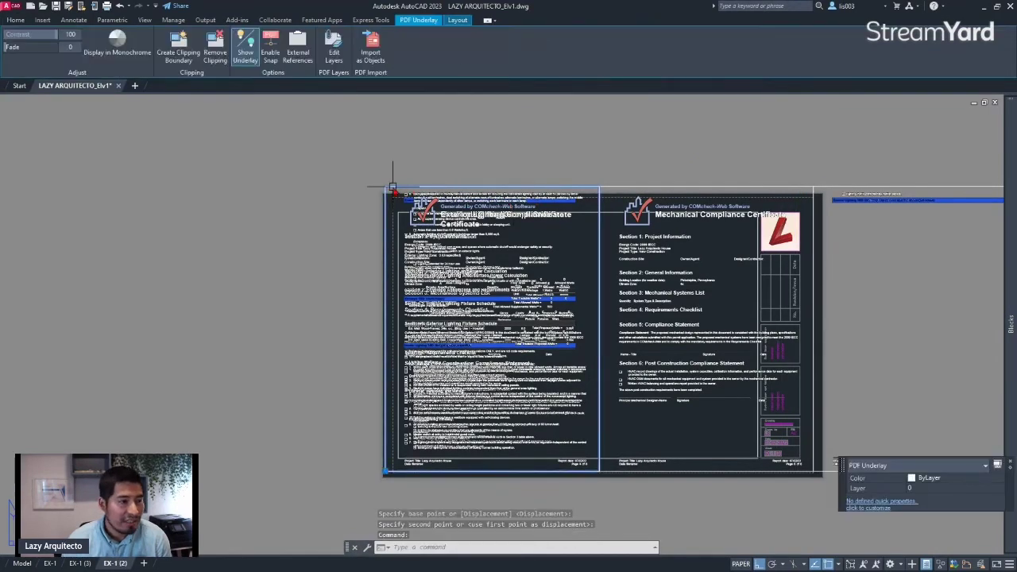
pyautogui.write('m')
pyautogui.press('Return')
pyautogui.click(387, 190)
pyautogui.scroll(-2, 388, 189)
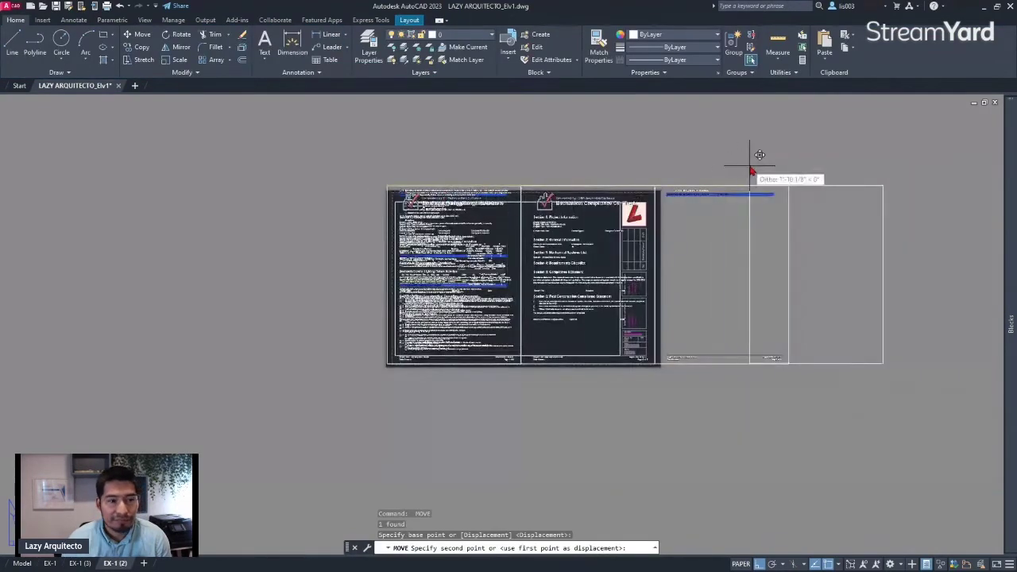
pyautogui.click(790, 188)
pyautogui.press('Escape')
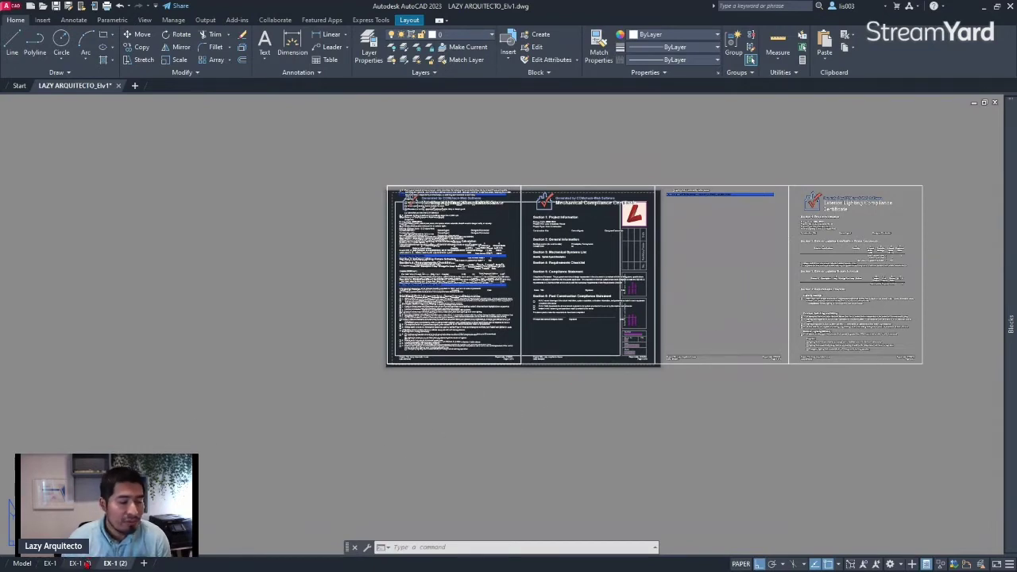
pyautogui.click(81, 563)
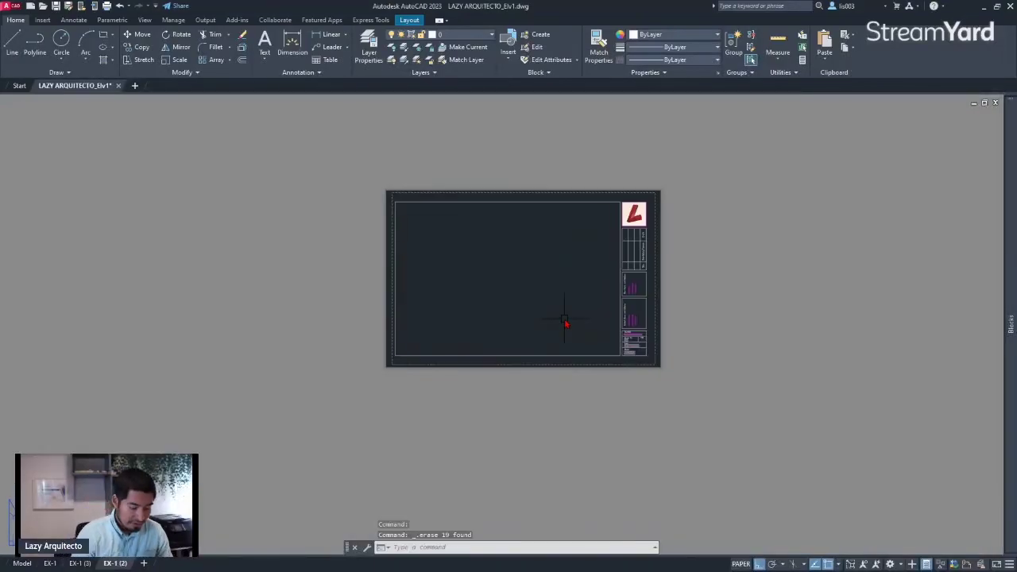
# Start PDFATTACH on layout EX-1 (2) and open the COMcheck-Web compliance report PDF
pyautogui.write('p')
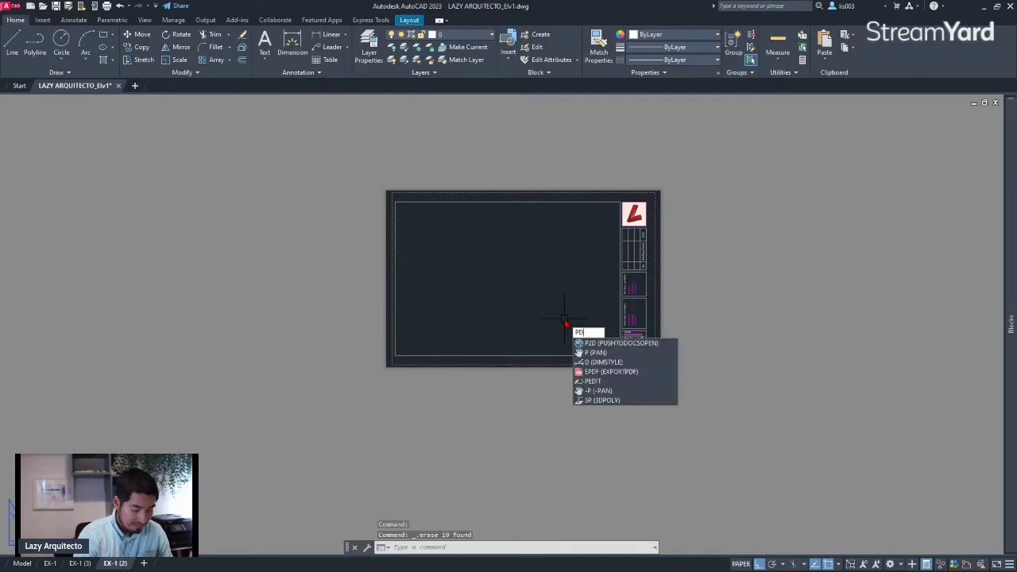
pyautogui.press('BackSpace')
pyautogui.write('dfa')
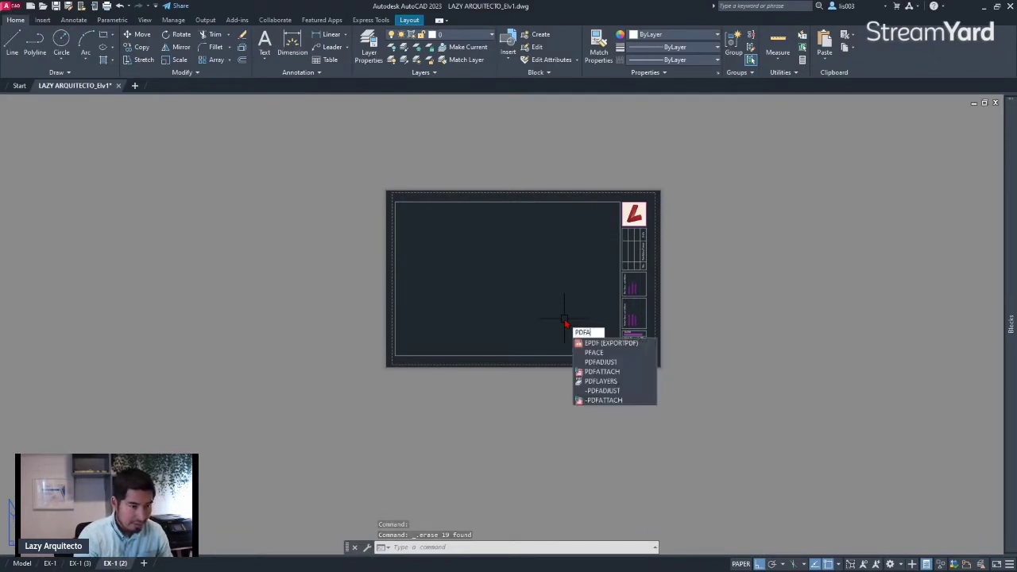
pyautogui.write('tt')
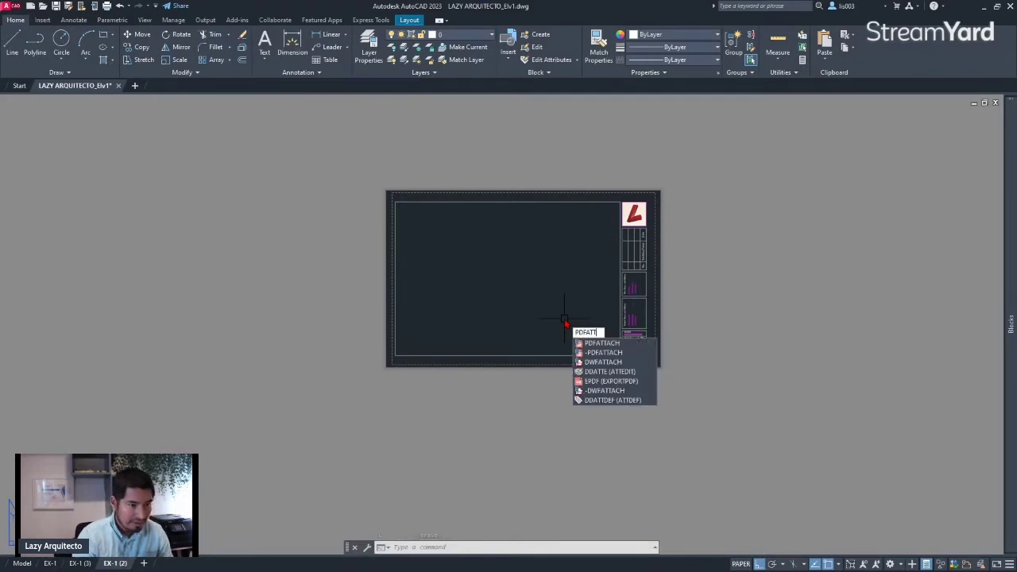
pyautogui.press('Return')
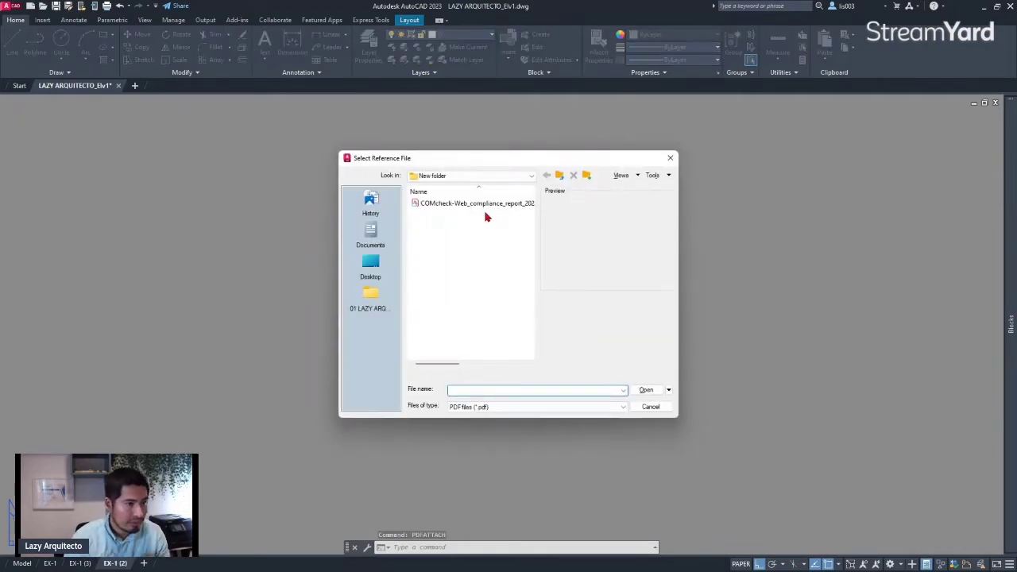
pyautogui.click(484, 206)
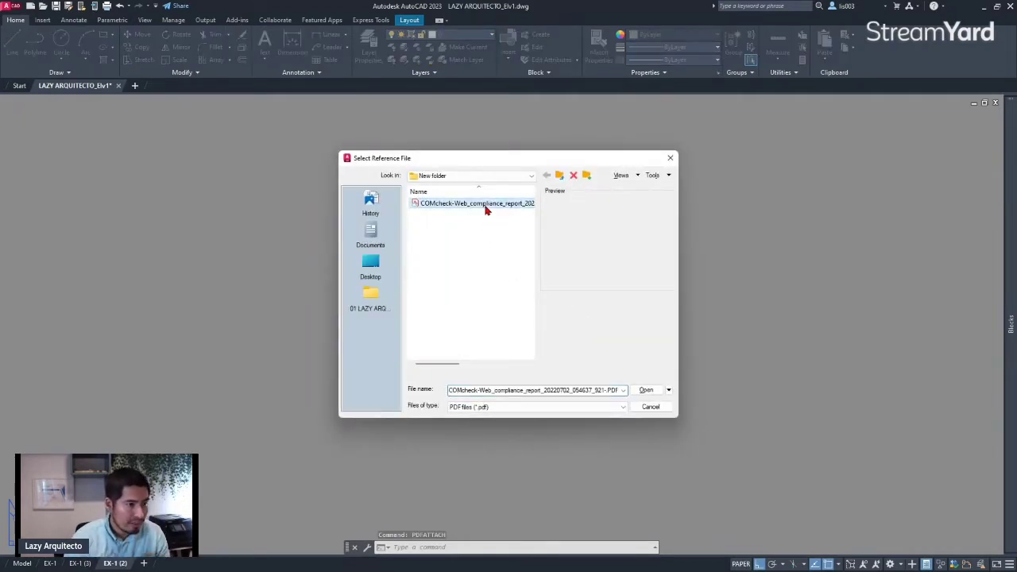
pyautogui.click(645, 391)
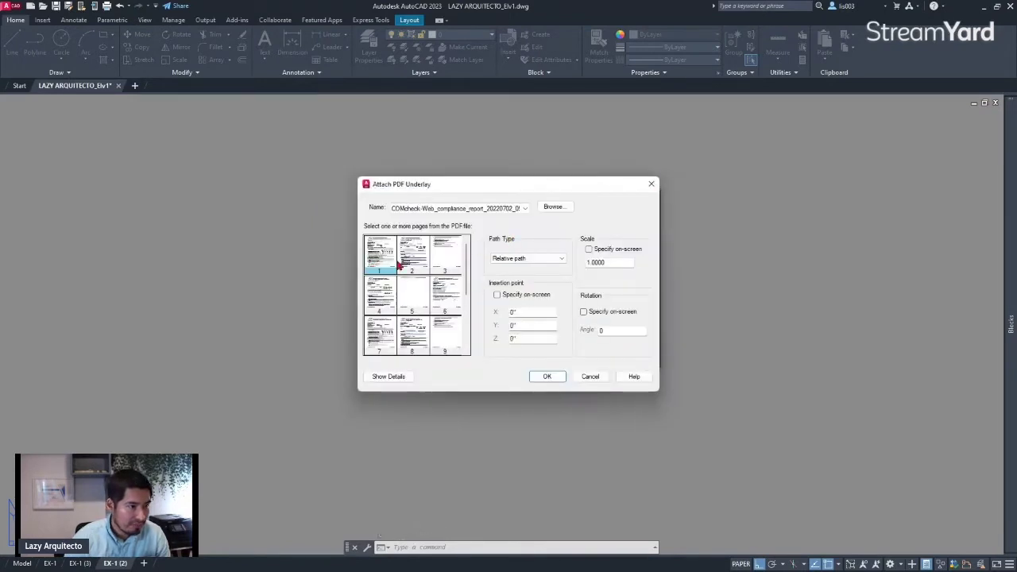
# Choose pages 1 through 18 for the underlay and have their insertion points specified on-screen
pyautogui.scroll(-2, 437, 274)
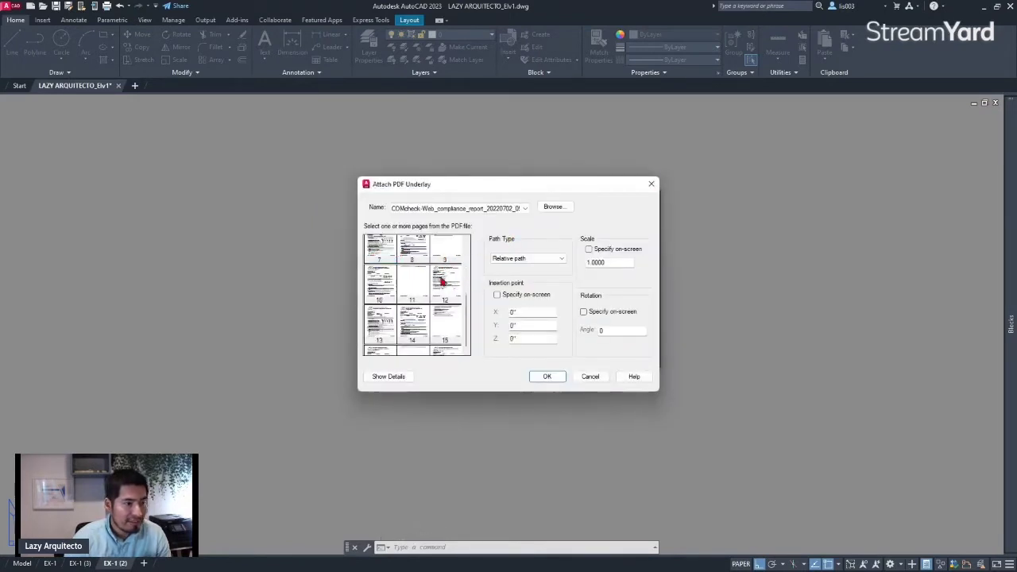
pyautogui.scroll(2, 422, 282)
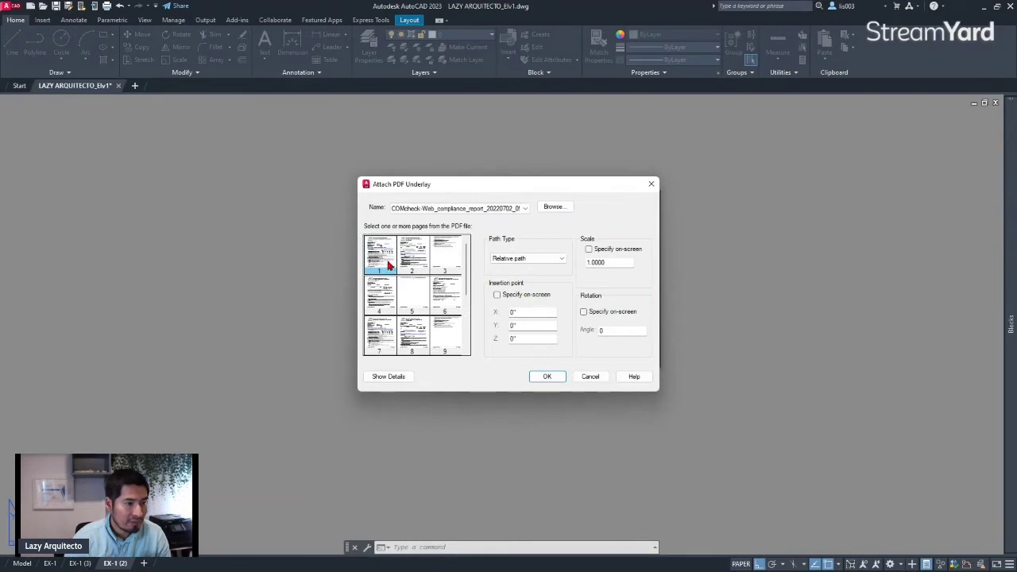
pyautogui.scroll(-3, 434, 295)
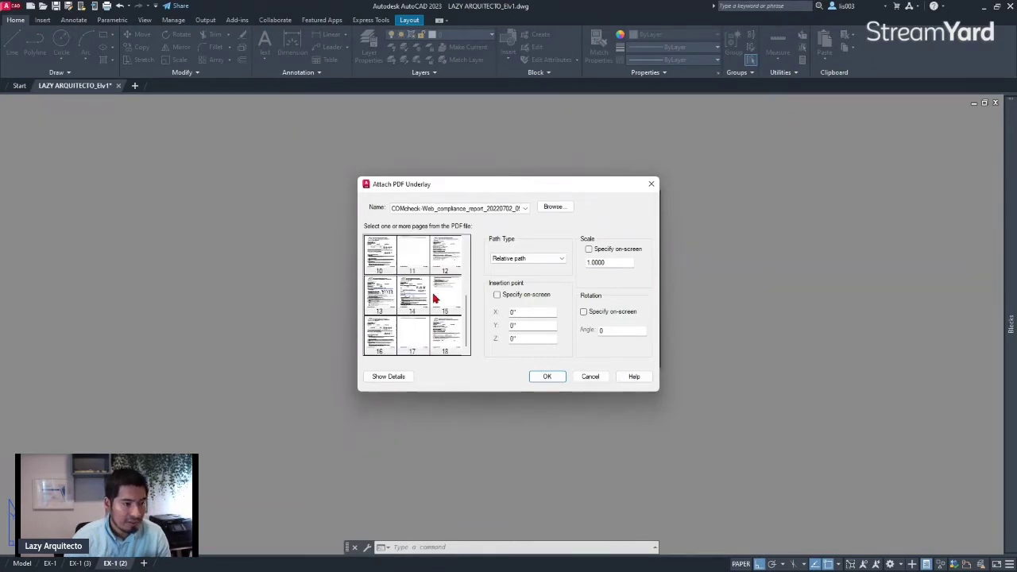
pyautogui.keyDown('shift'); pyautogui.click(443, 336); pyautogui.keyUp('shift')
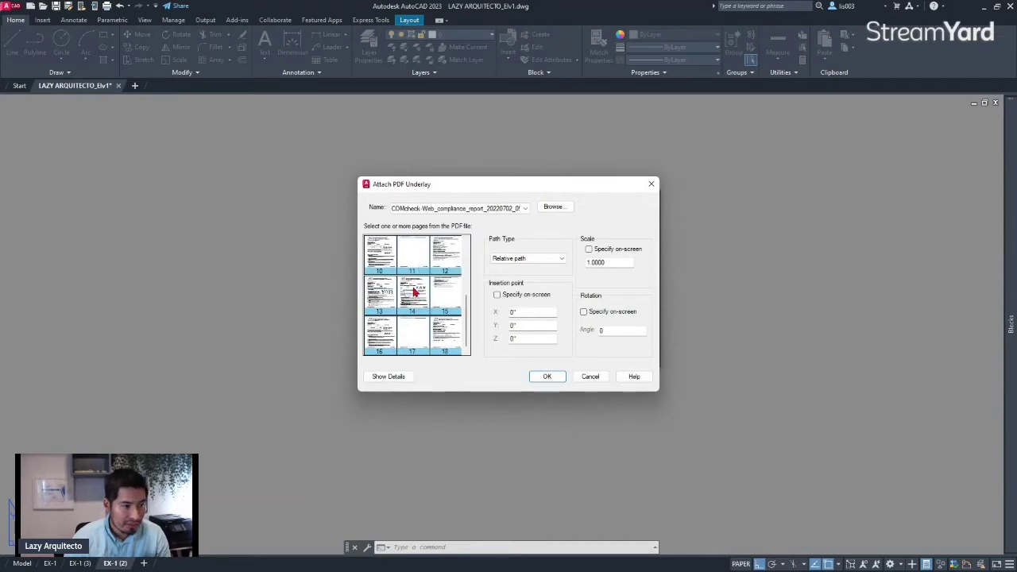
pyautogui.click(497, 295)
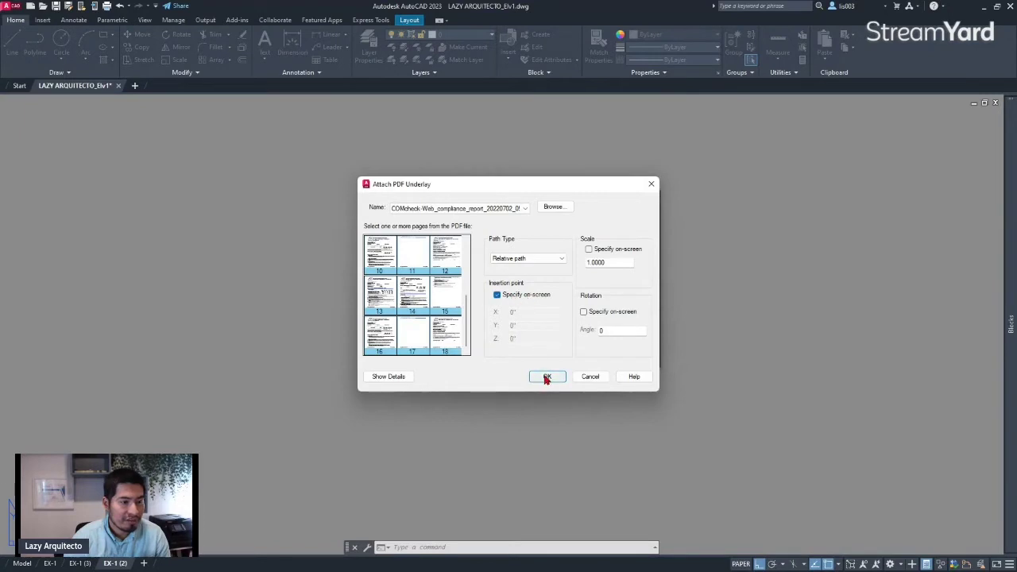
pyautogui.click(546, 378)
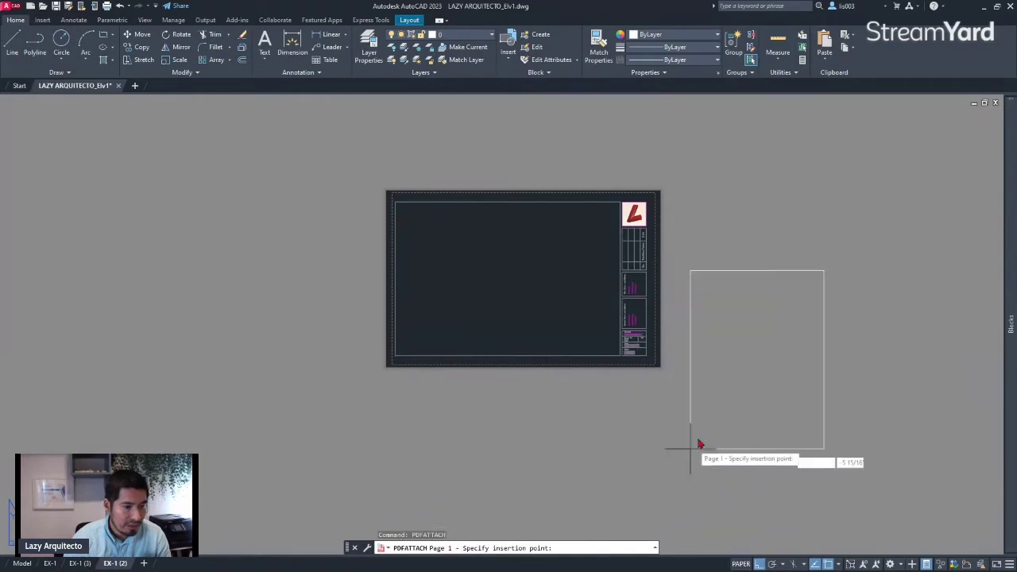
# Place the 18 PDF pages one by one at separate spots in a loose ring around the layout sheet
pyautogui.click(715, 326)
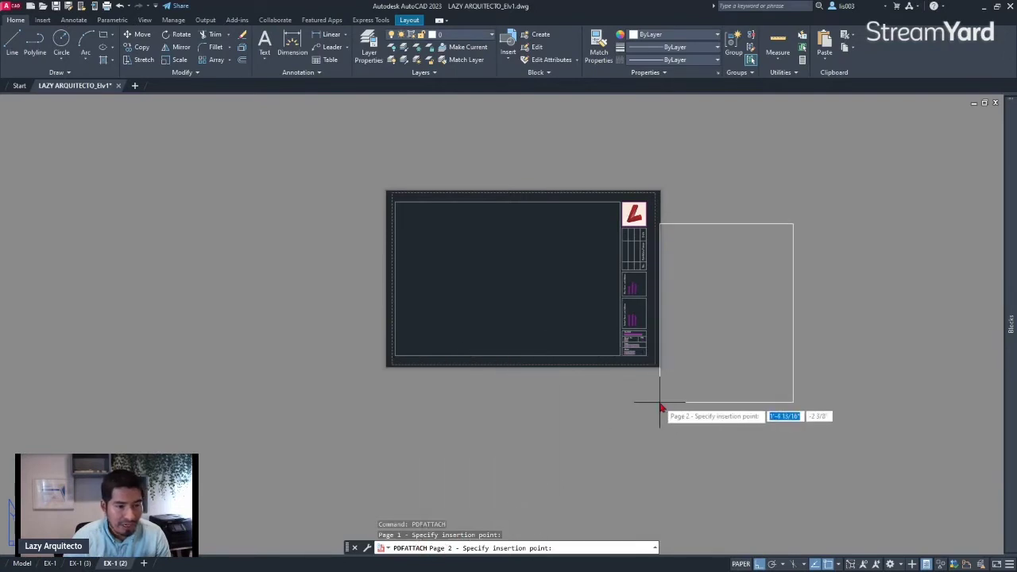
pyautogui.scroll(-2, 652, 408)
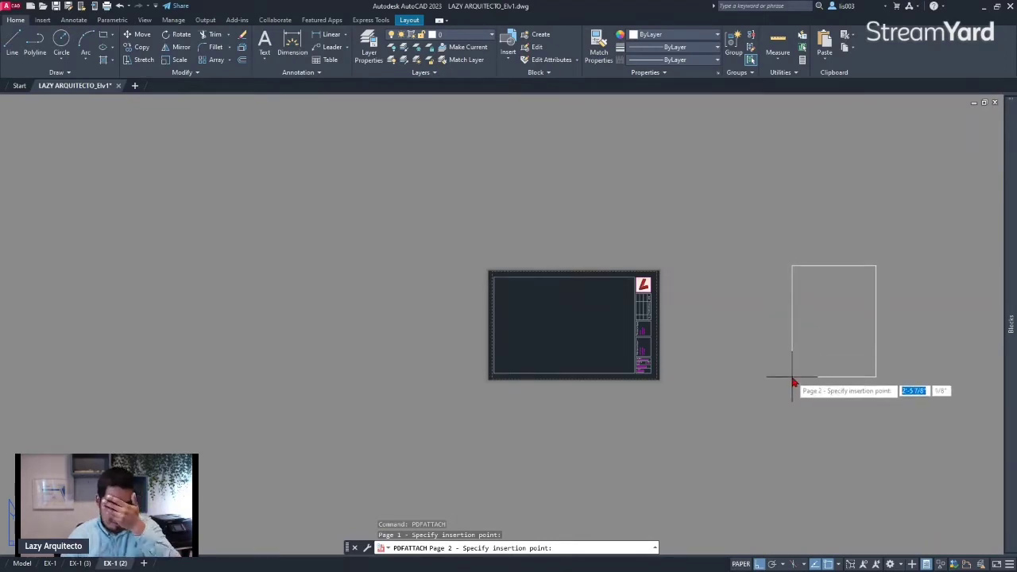
pyautogui.click(663, 416)
pyautogui.scroll(-3, 557, 453)
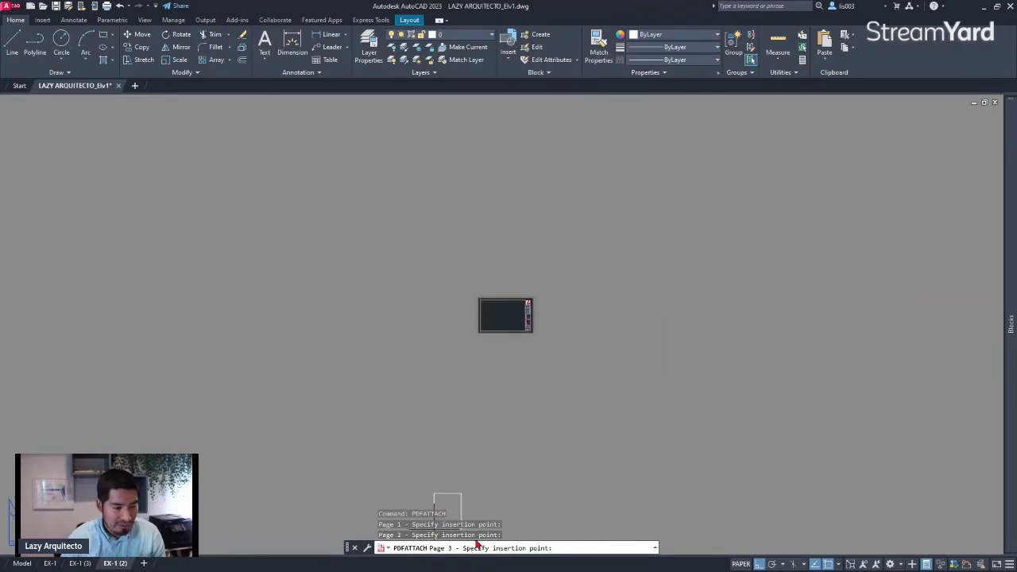
pyautogui.click(742, 364)
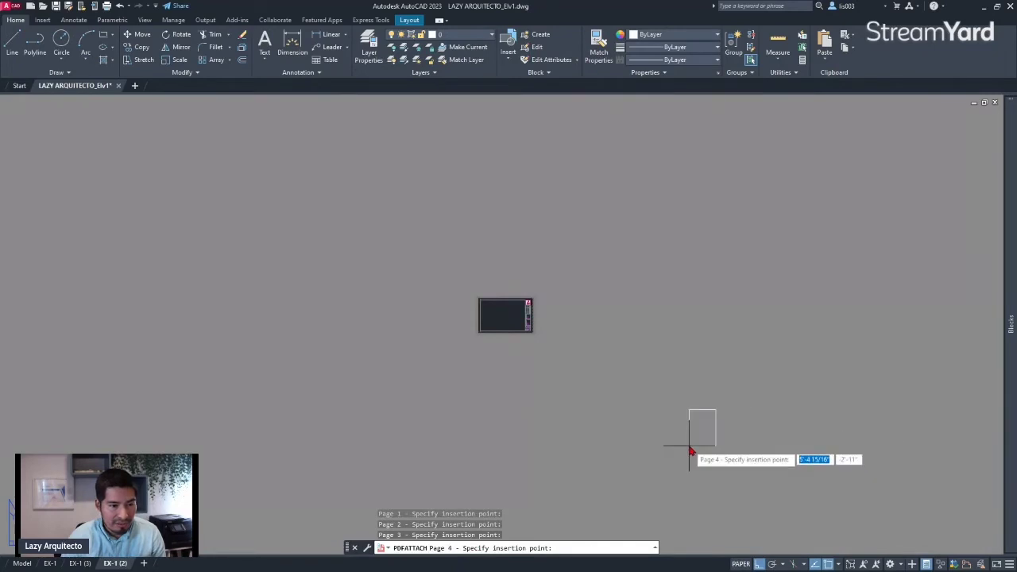
pyautogui.click(781, 463)
pyautogui.click(811, 411)
pyautogui.click(859, 322)
pyautogui.click(845, 253)
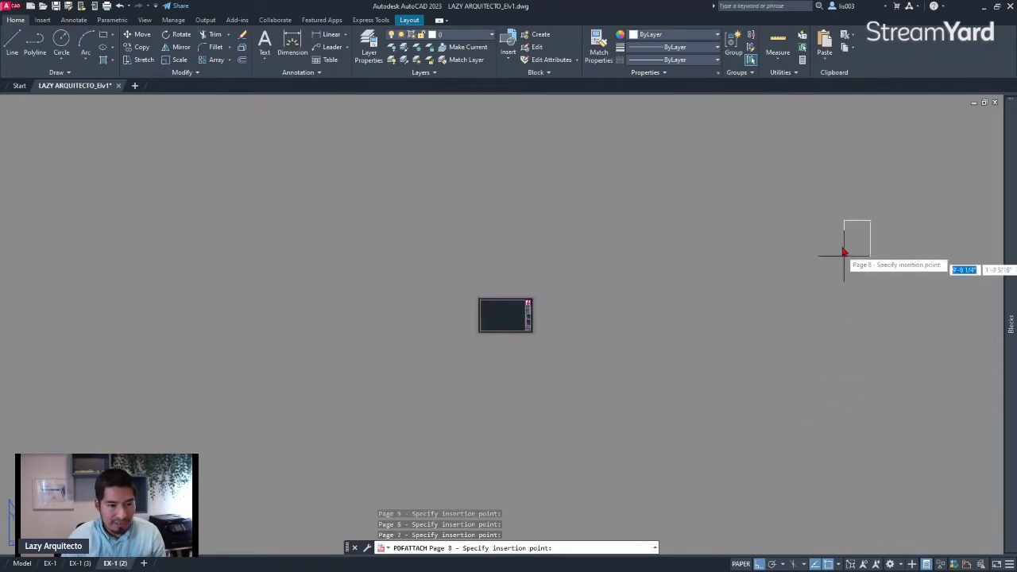
pyautogui.click(795, 214)
pyautogui.click(699, 182)
pyautogui.click(604, 188)
pyautogui.click(541, 203)
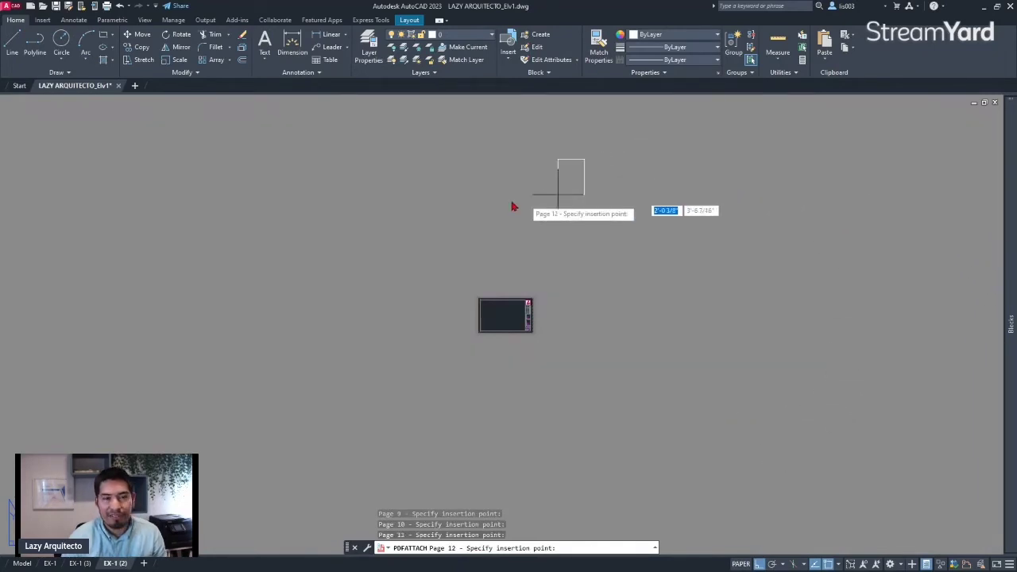
pyautogui.click(509, 209)
pyautogui.click(419, 232)
pyautogui.click(390, 325)
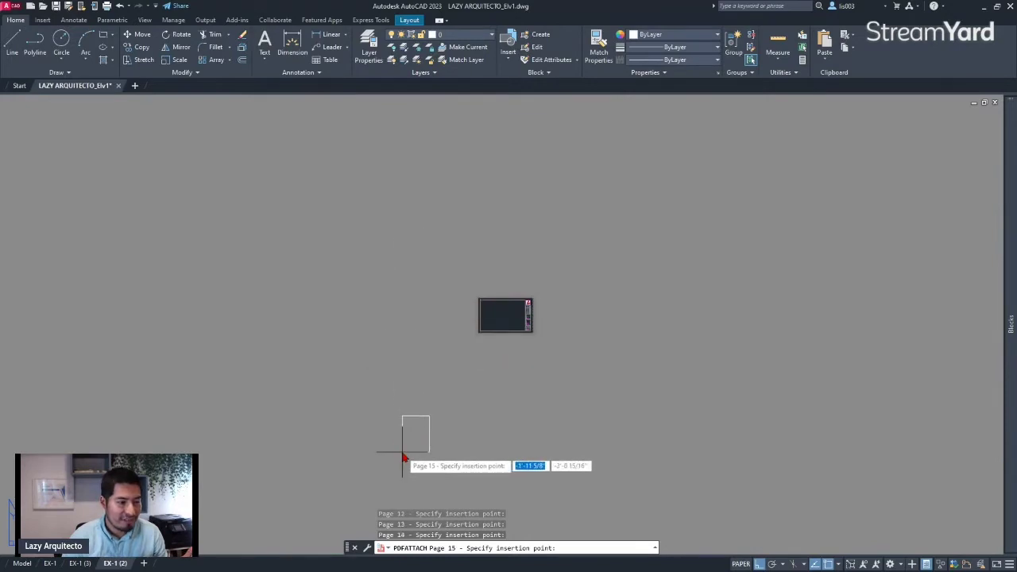
pyautogui.click(443, 515)
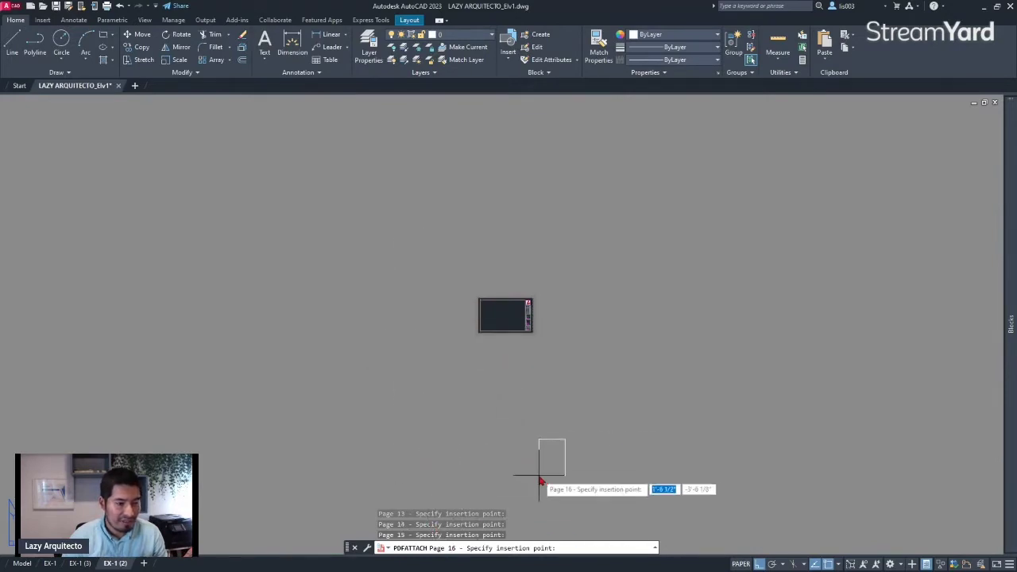
pyautogui.click(646, 492)
pyautogui.click(708, 516)
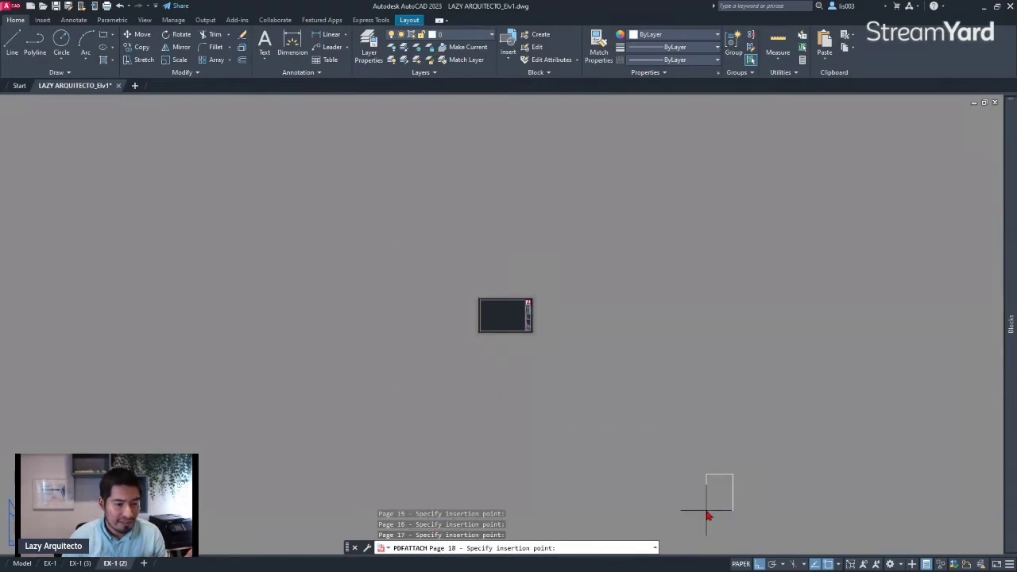
pyautogui.click(708, 515)
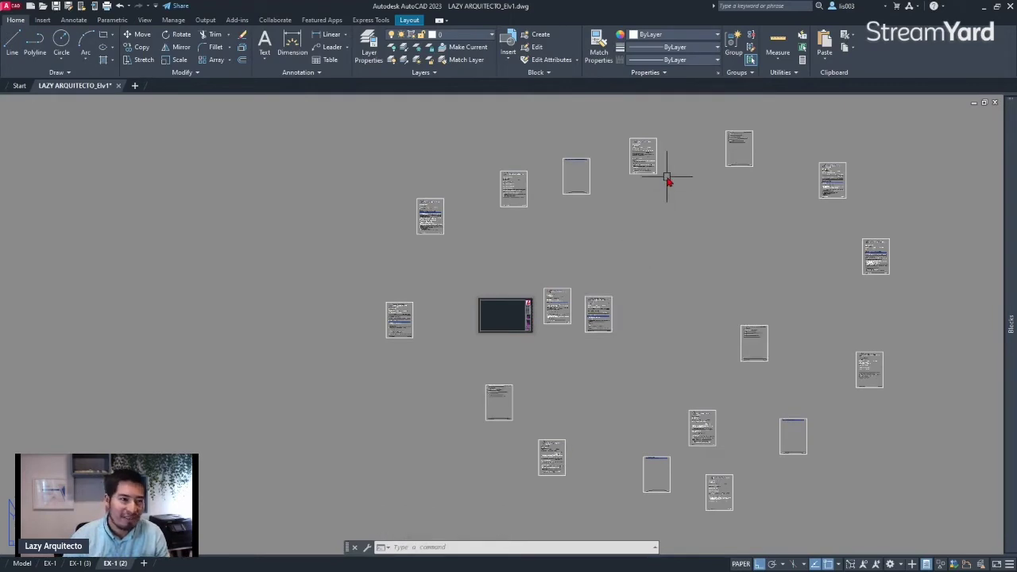
# Undo the attachment of the 18 PDF pages scattered around the layout sheet
pyautogui.scroll(-2, 565, 195)
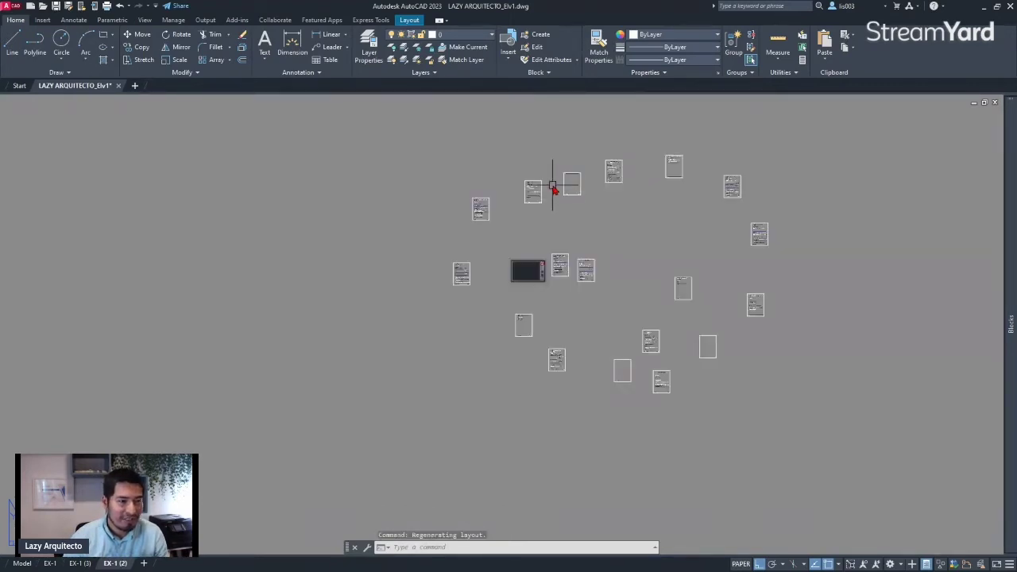
pyautogui.click(803, 422)
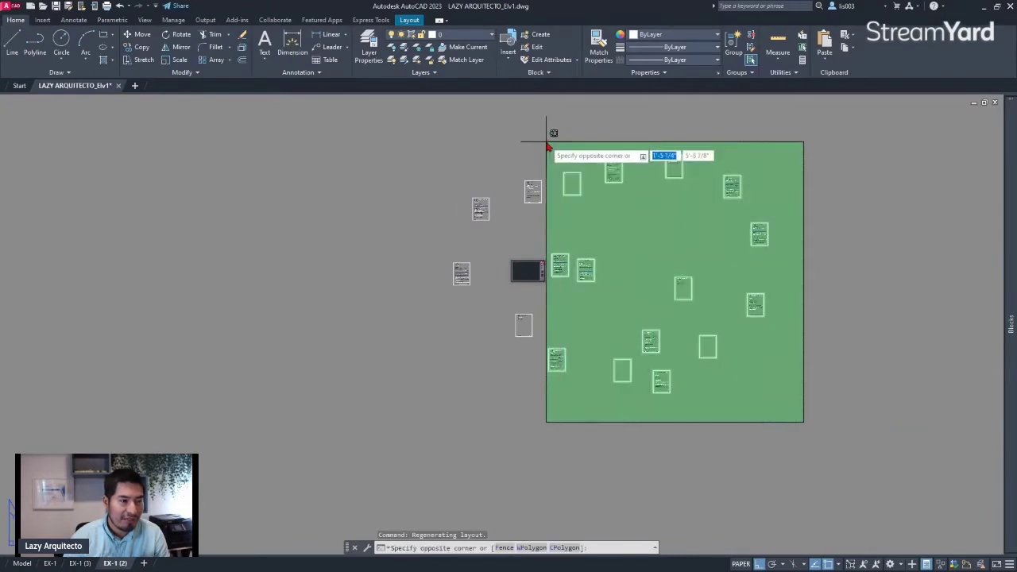
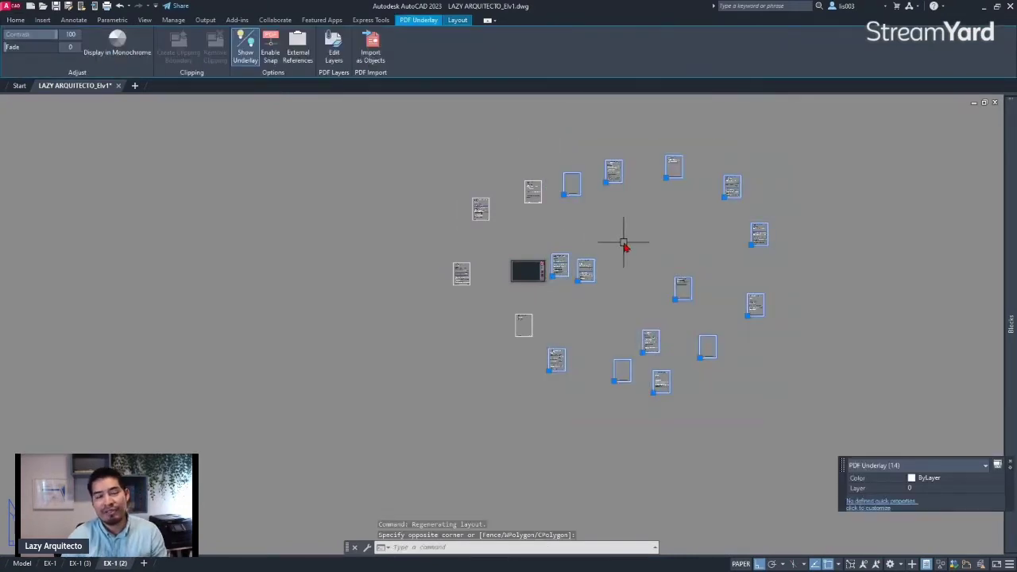
pyautogui.press('Escape')
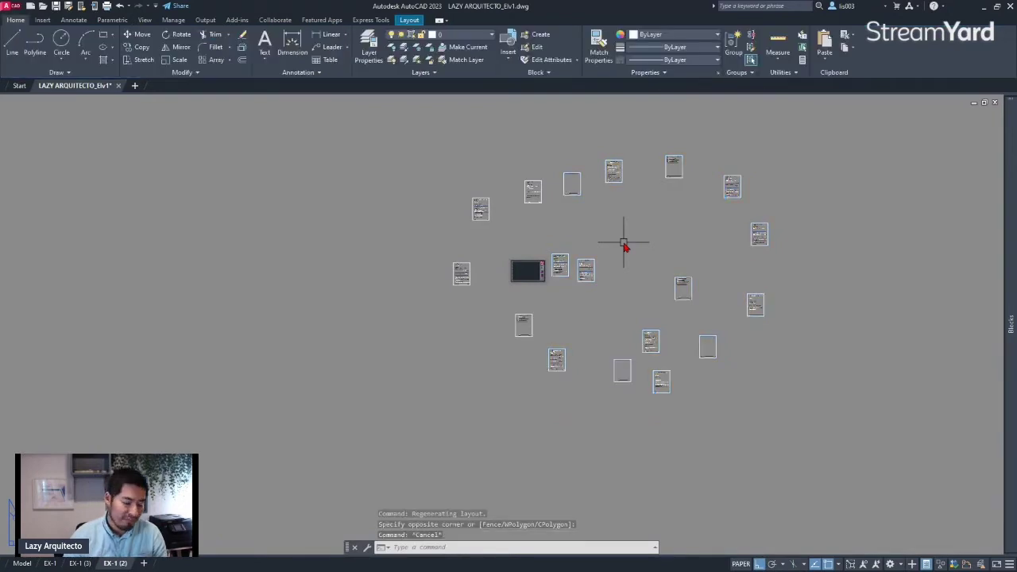
pyautogui.scroll(2, 625, 247)
pyautogui.hotkey('ctrl', 'z')
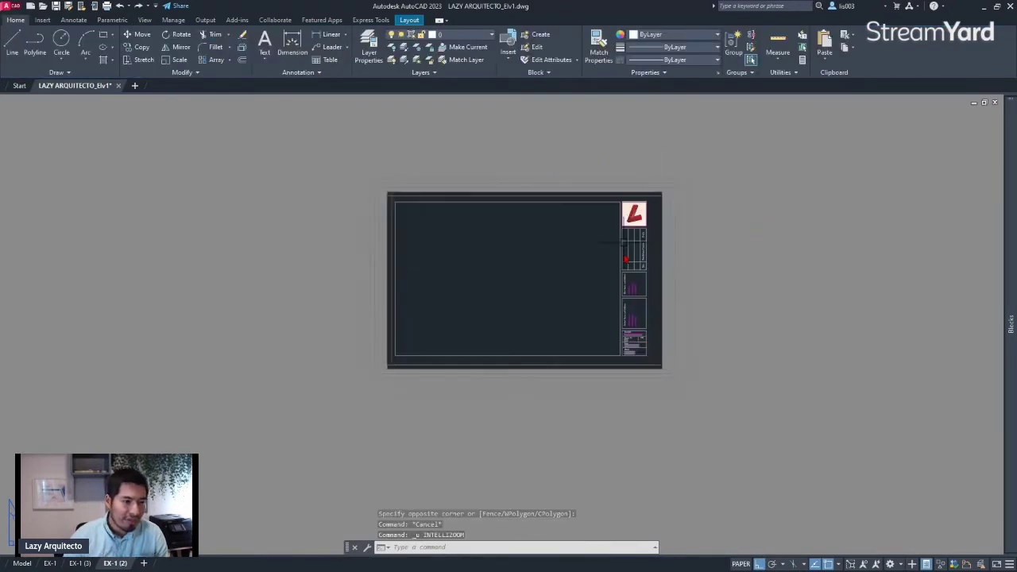
pyautogui.press('Escape')
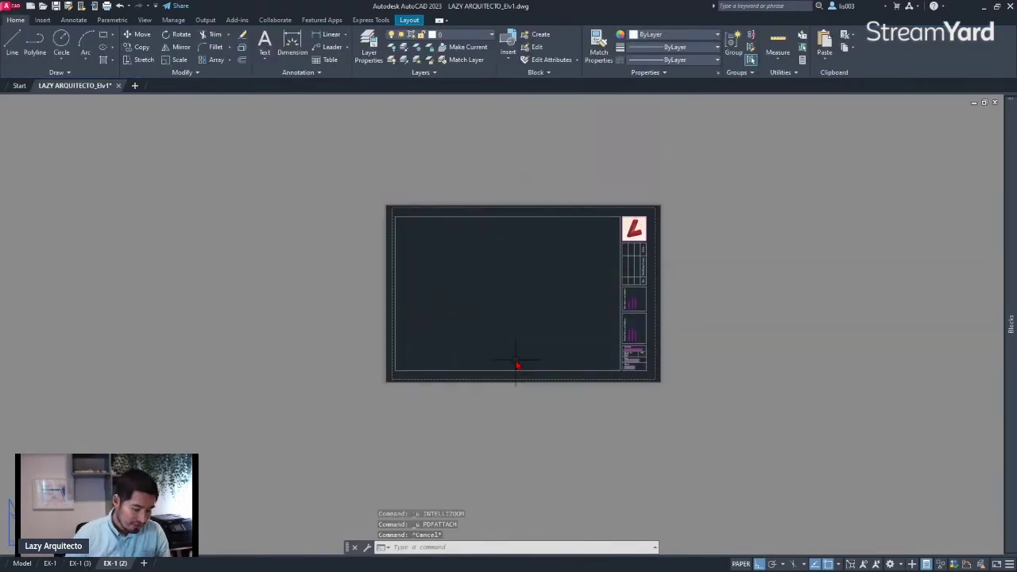
# Start PDFATTACH again on layout EX-1 (2) and open the COMcheck-Web compliance report PDF
pyautogui.write('PDFA')
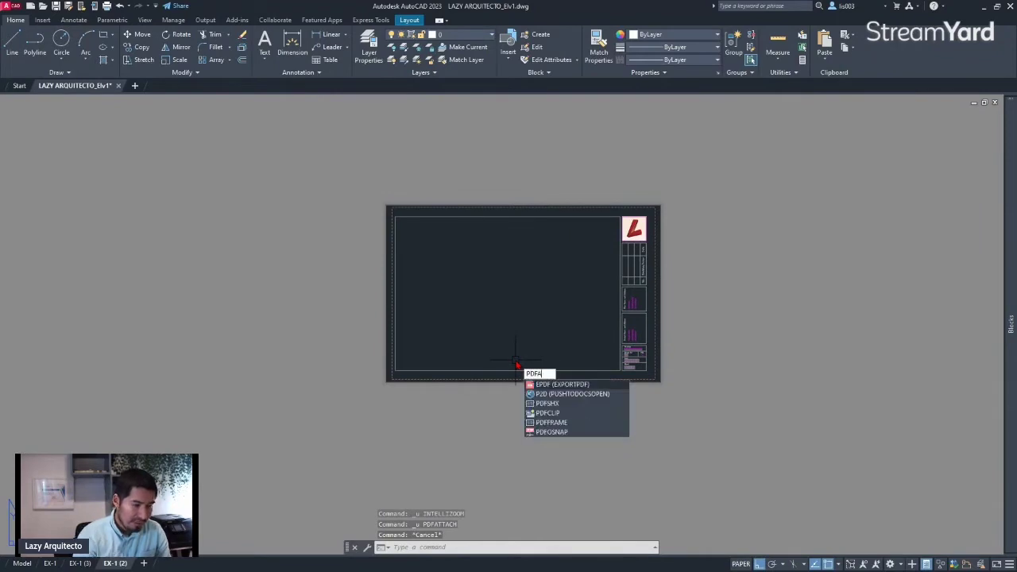
pyautogui.write('TTA')
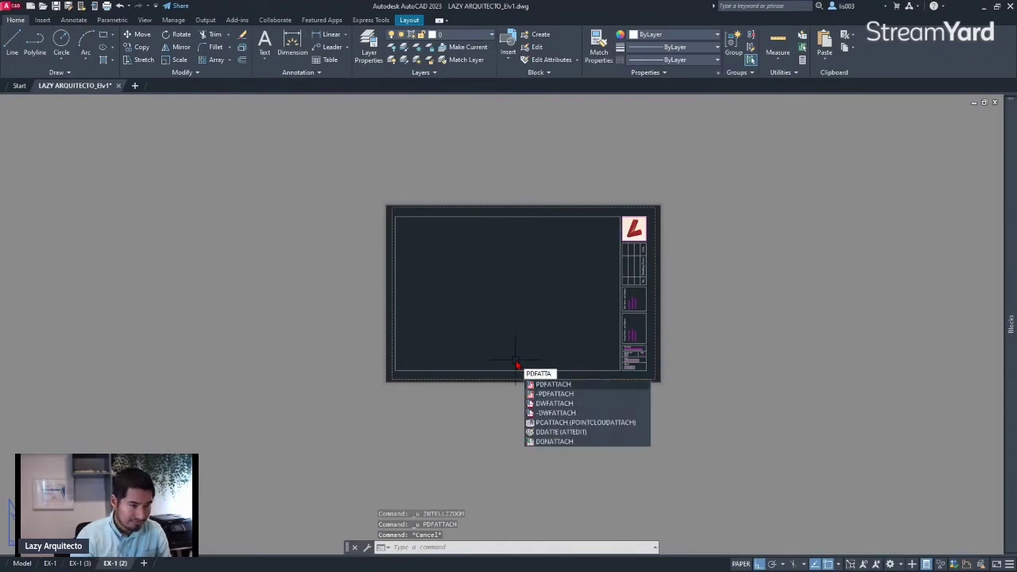
pyautogui.click(552, 384)
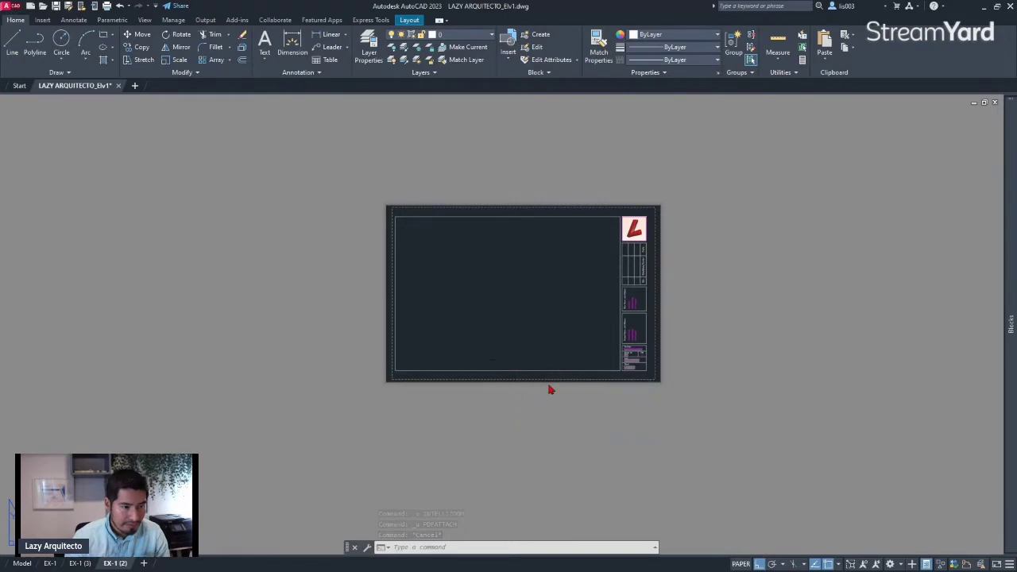
pyautogui.click(446, 205)
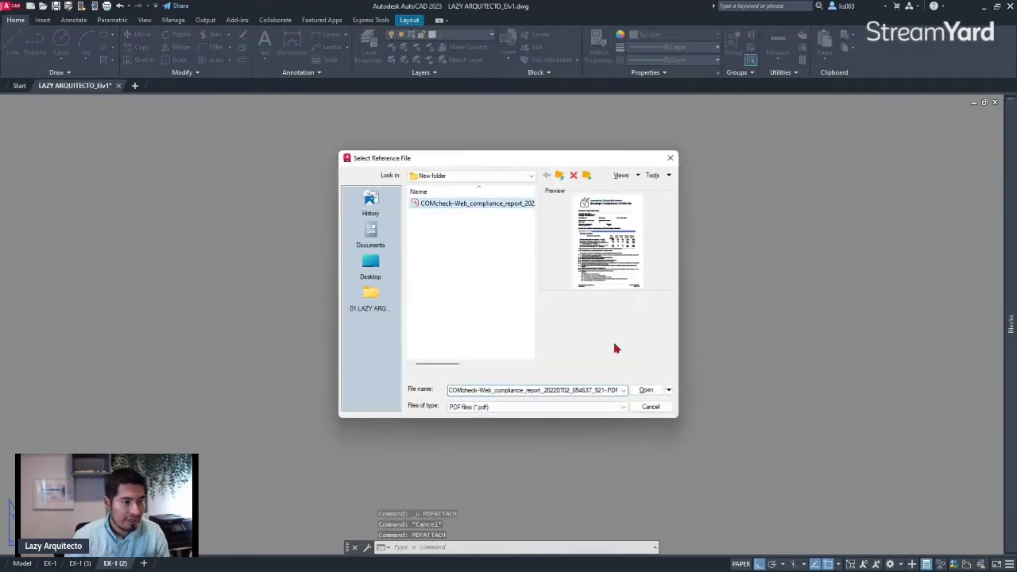
pyautogui.click(648, 390)
# Attach pages 1 through 18 with on-screen insertion point turned off, using 0,0,0 as the insertion point
pyautogui.scroll(-3, 441, 326)
pyautogui.scroll(-1, 441, 326)
pyautogui.scroll(3, 441, 314)
pyautogui.moveTo(379, 260); pyautogui.dragTo(444, 304)
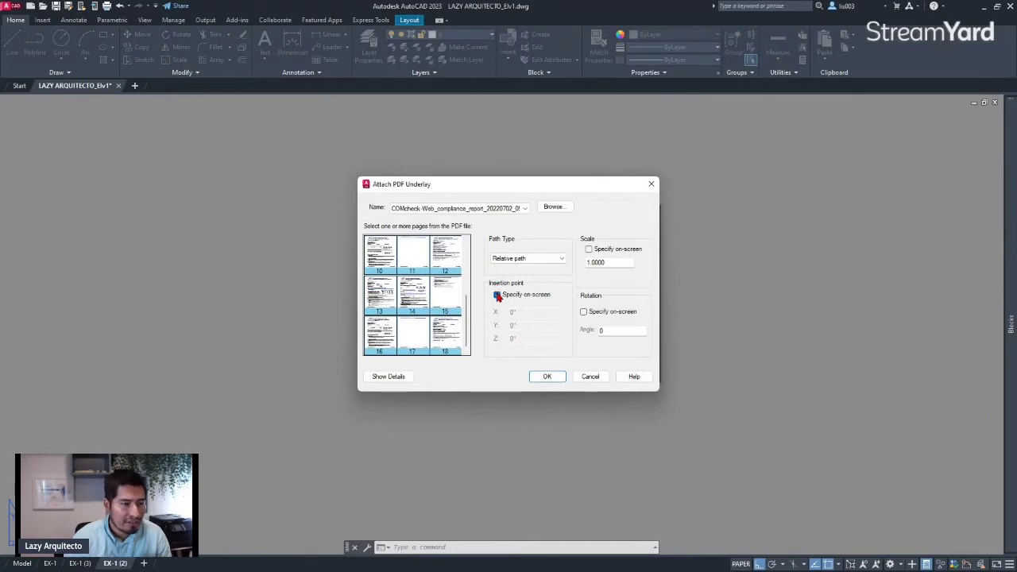
pyautogui.click(497, 295)
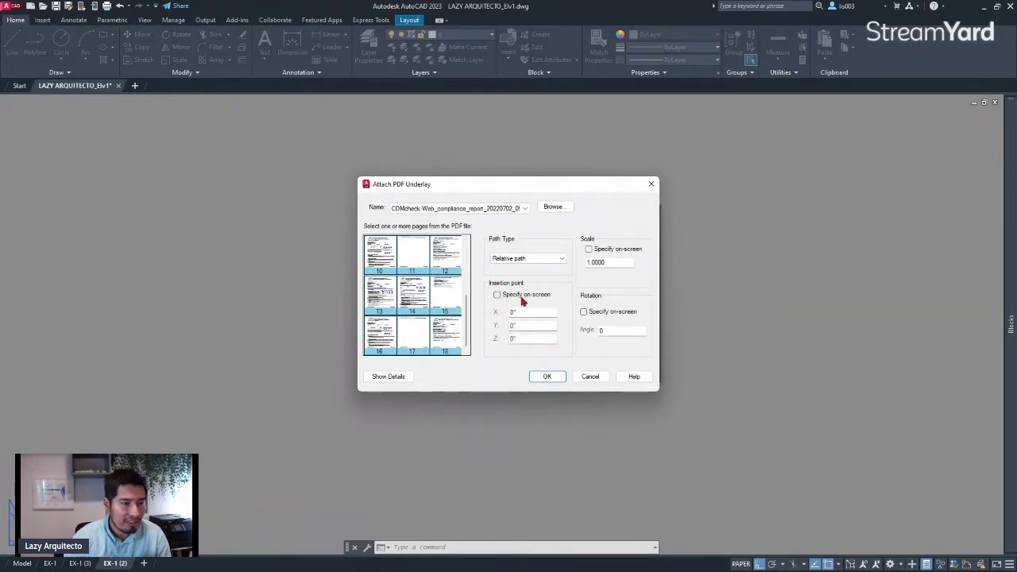
pyautogui.click(547, 377)
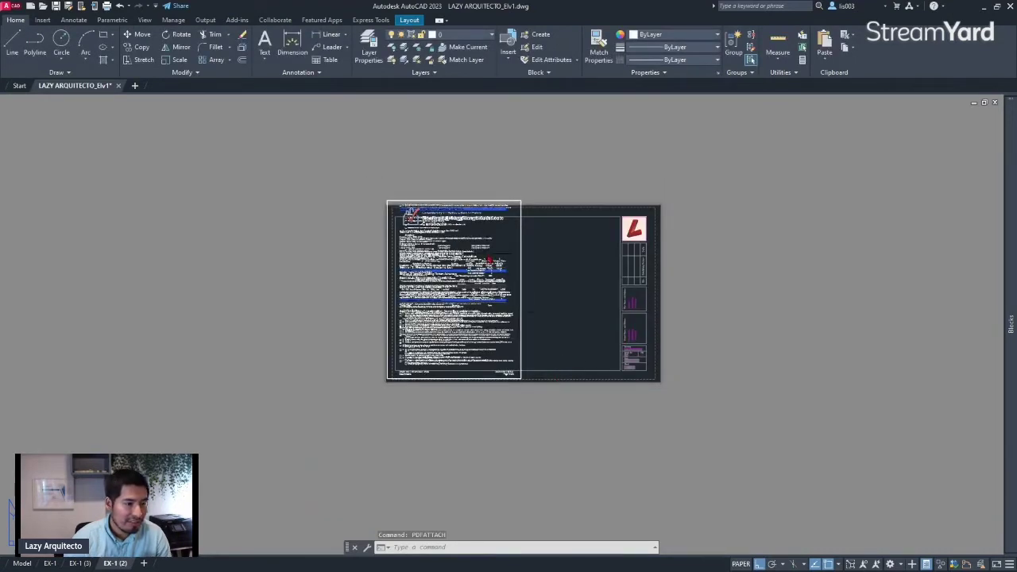
# Select the whole stack of PDF pages and check how many underlays it contains
pyautogui.click(371, 186)
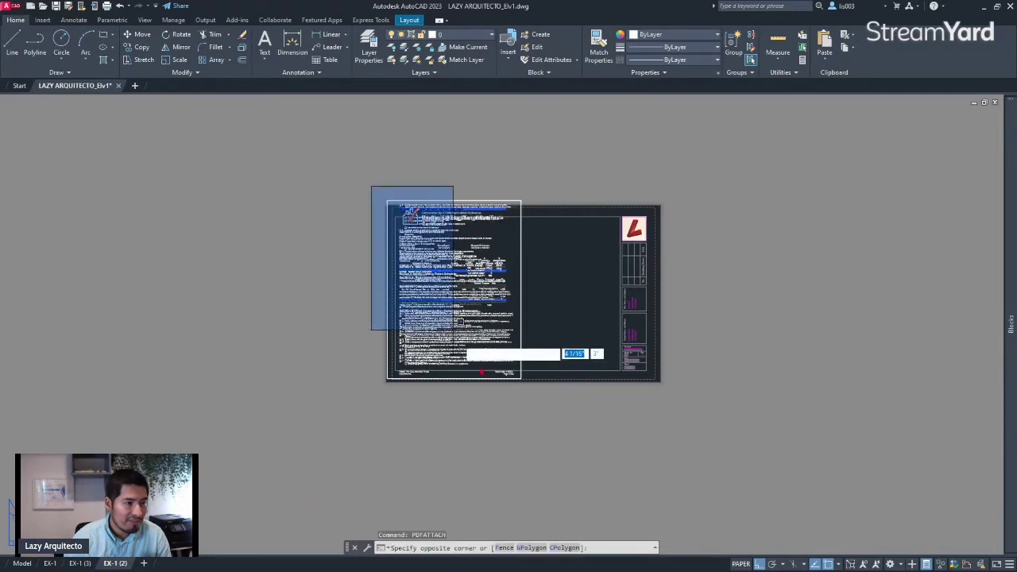
pyautogui.click(533, 424)
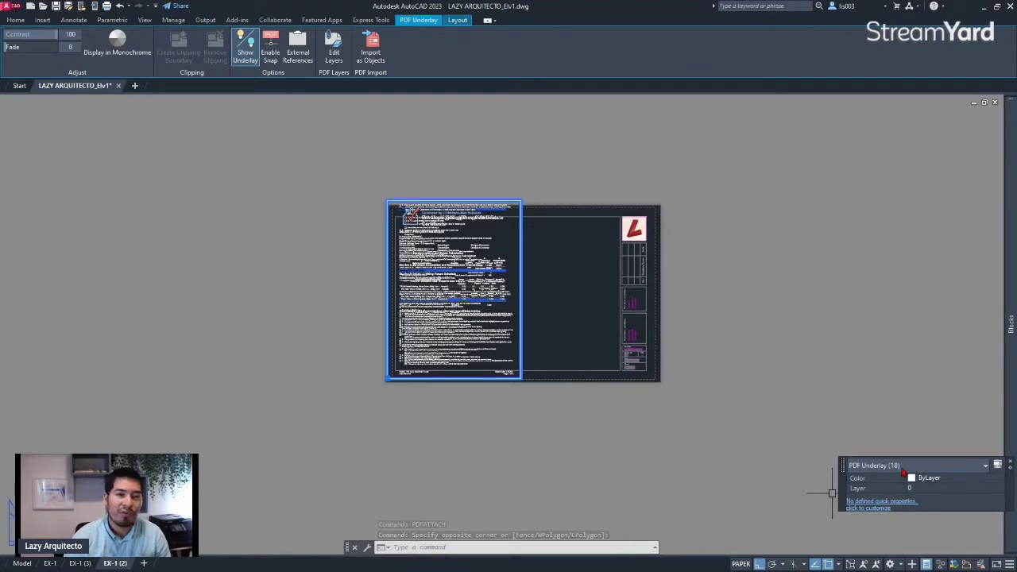
pyautogui.press('Escape')
# Move the topmost PDF page off the stack by its upper-left corner and set it directly beside the stack
pyautogui.click(479, 200)
pyautogui.write('m')
pyautogui.press('Return')
pyautogui.click(386, 199)
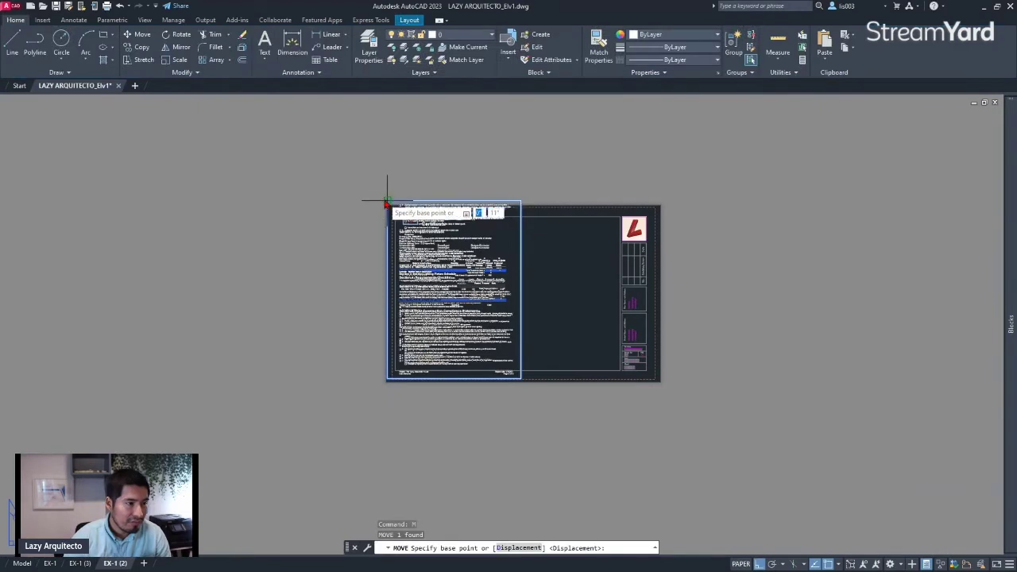
pyautogui.press('Escape')
# Move a second PDF page off the stack and place it next to the first separated page
pyautogui.click(503, 203)
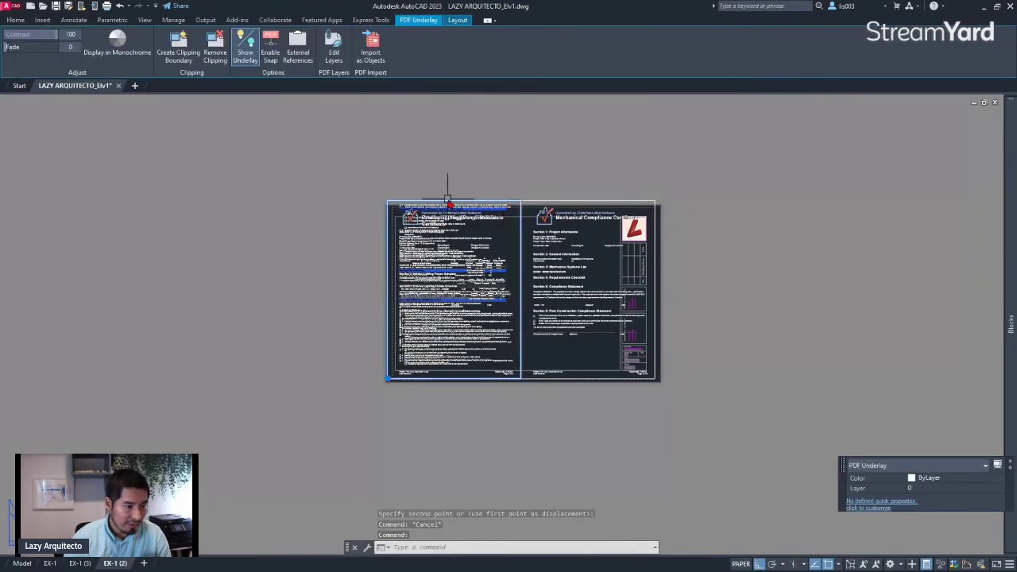
pyautogui.write('m')
pyautogui.press('Return')
pyautogui.click(386, 199)
pyautogui.press('Escape')
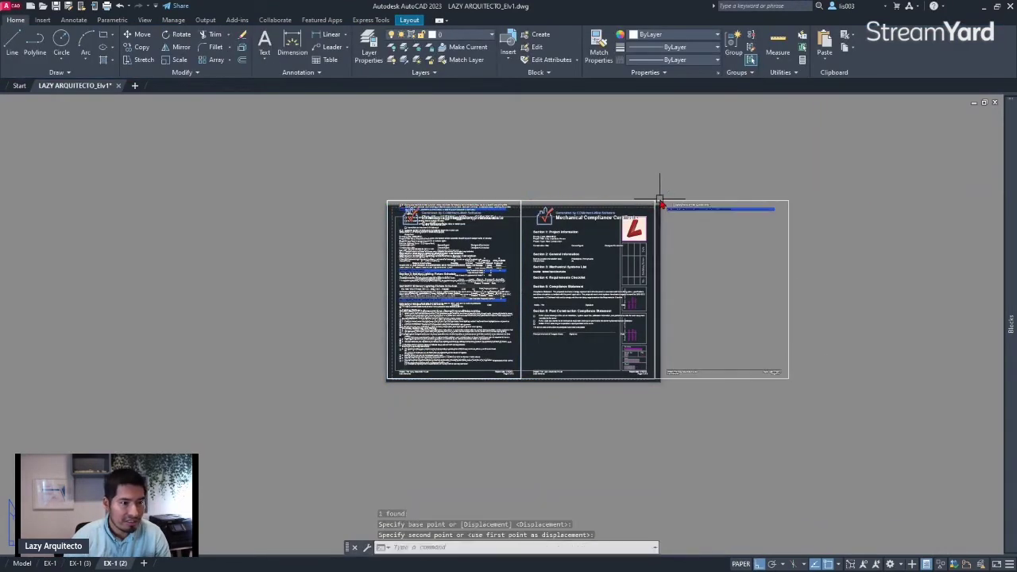
# Move a third PDF page off the stack to the end of the row of separated pages
pyautogui.click(480, 201)
pyautogui.write('m')
pyautogui.press('Return')
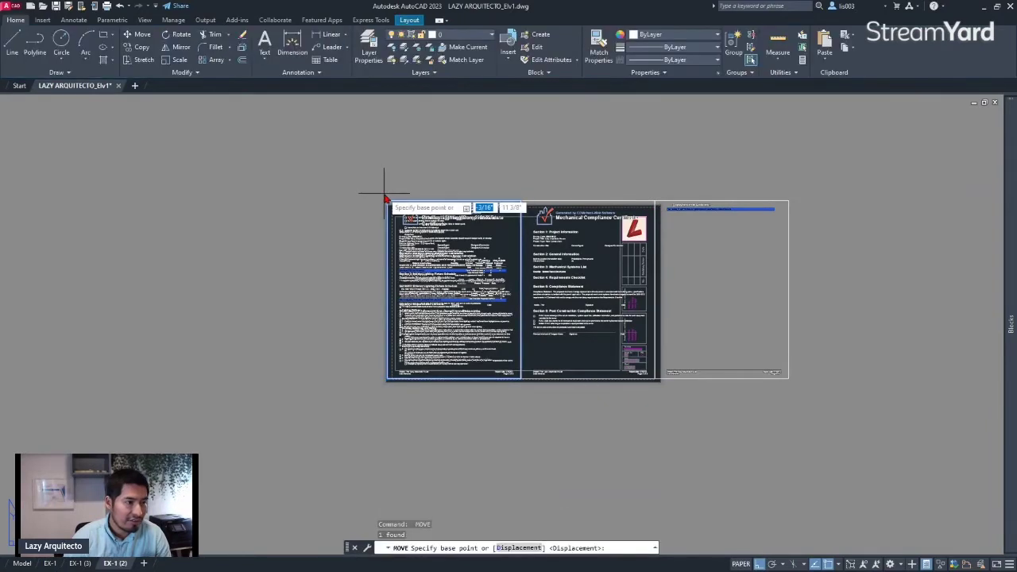
pyautogui.click(386, 200)
pyautogui.press('Escape')
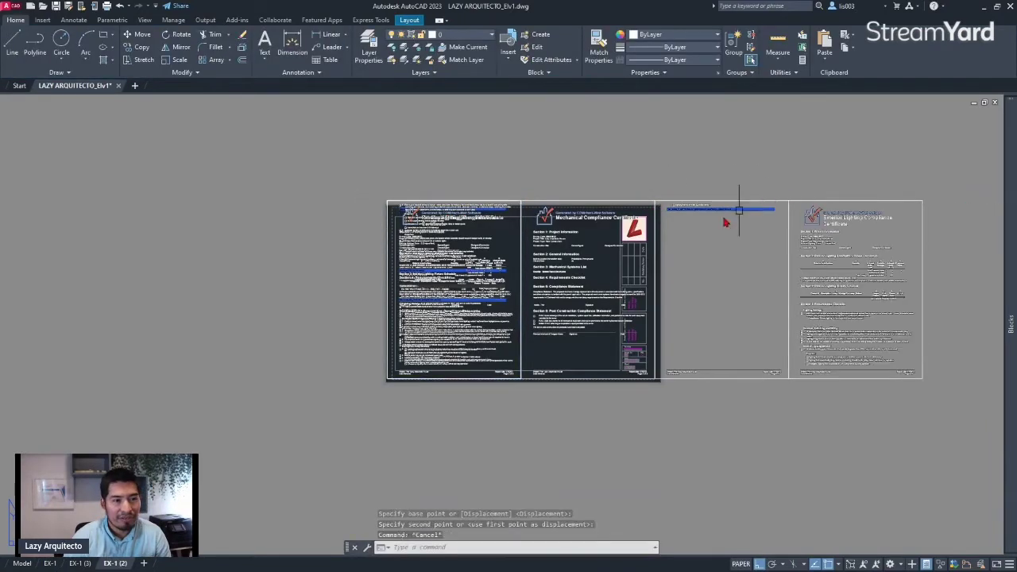
# Erase all separated and stacked PDF pages, leaving only the title block sheet on the layout
pyautogui.scroll(-2, 614, 262)
pyautogui.click(826, 362)
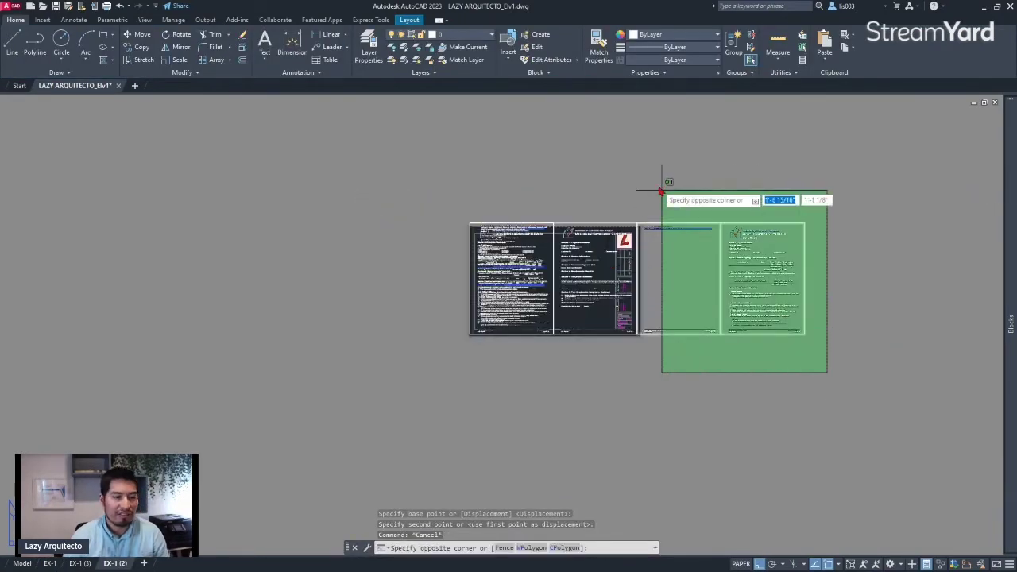
pyautogui.click(663, 184)
pyautogui.press('Delete')
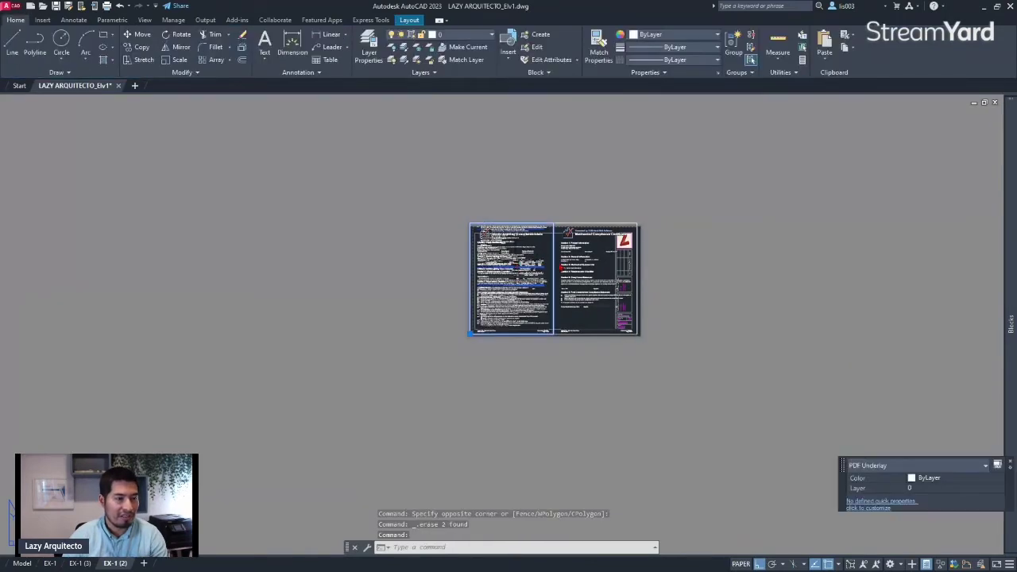
pyautogui.click(556, 263)
pyautogui.click(548, 229)
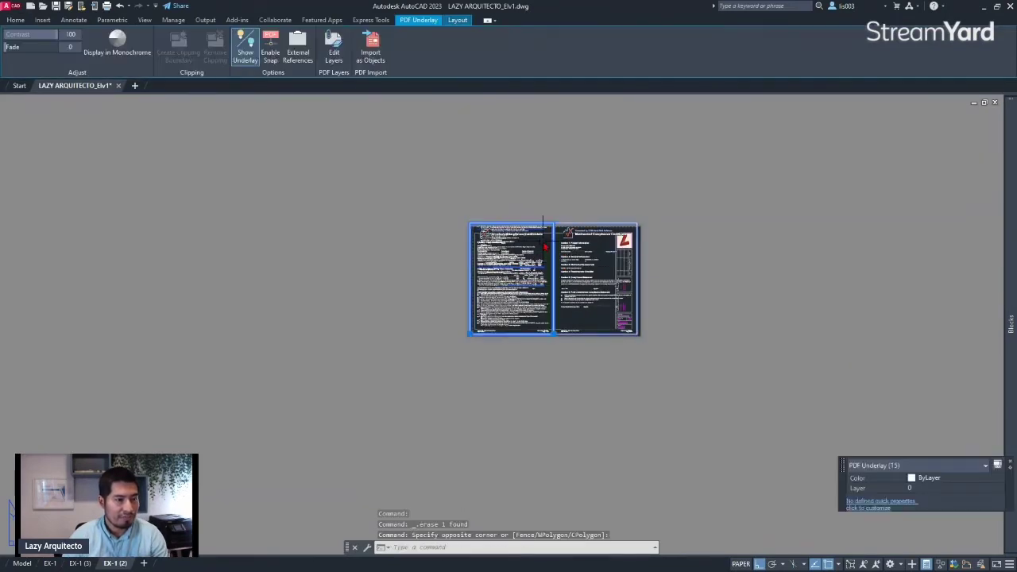
pyautogui.press('Delete')
pyautogui.scroll(2, 543, 259)
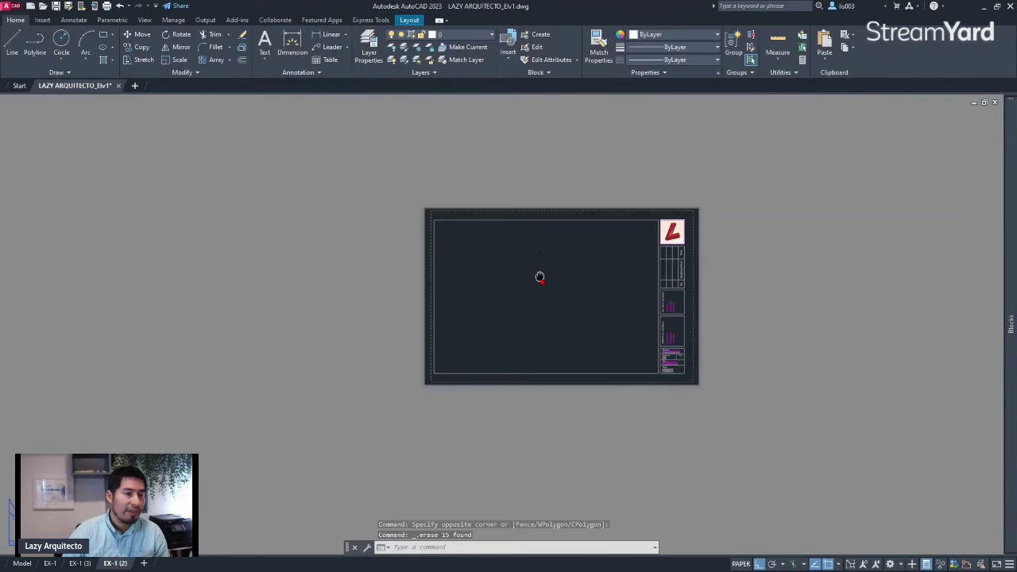
pyautogui.moveTo(471, 395); pyautogui.dragTo(549, 411, button='middle')
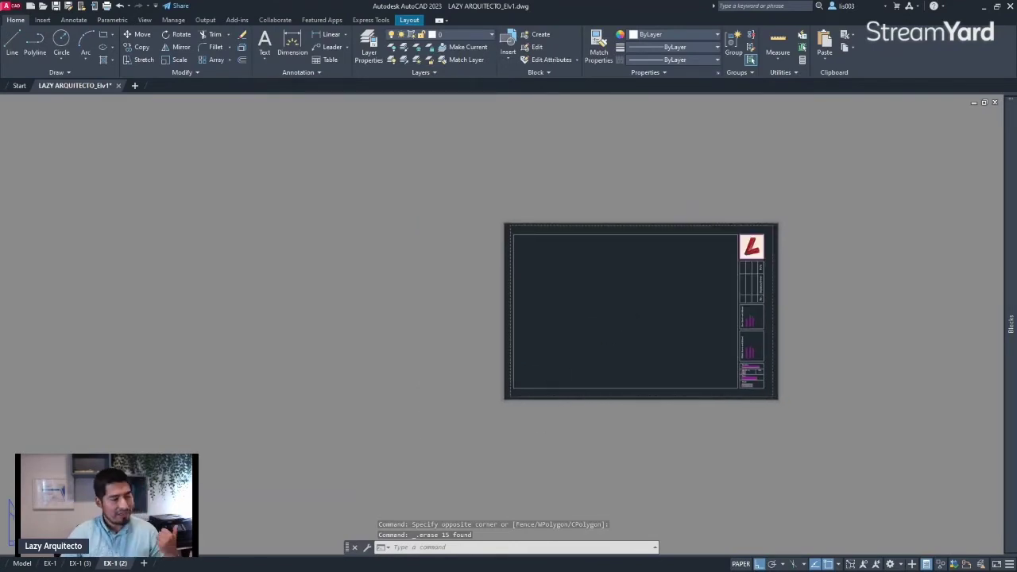
# Insert a Detail Layout Grid - Imperial block from the annotation tool palette in empty model space
pyautogui.click(24, 563)
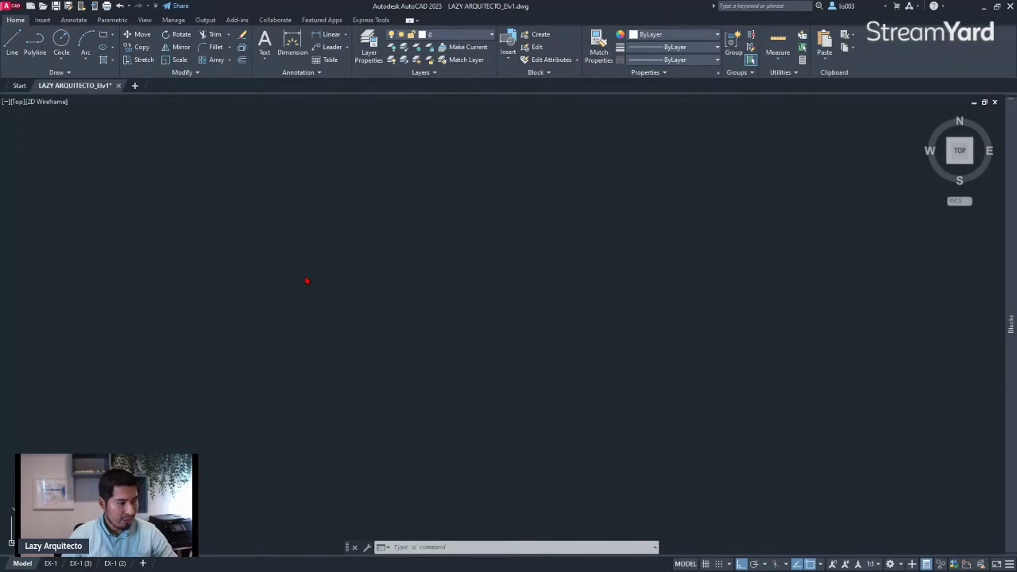
pyautogui.hotkey('ctrl', '3')
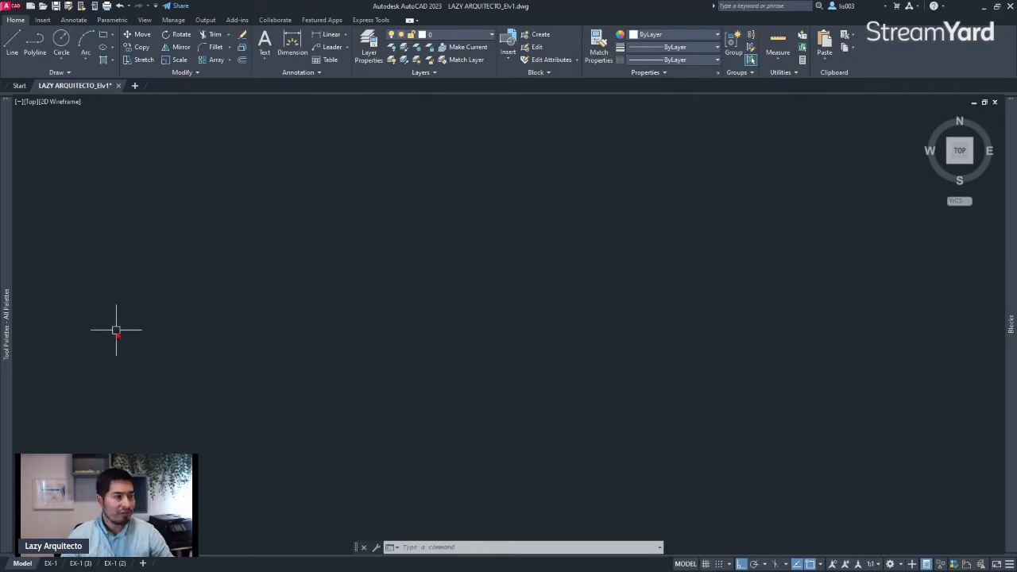
pyautogui.moveTo(6, 258)
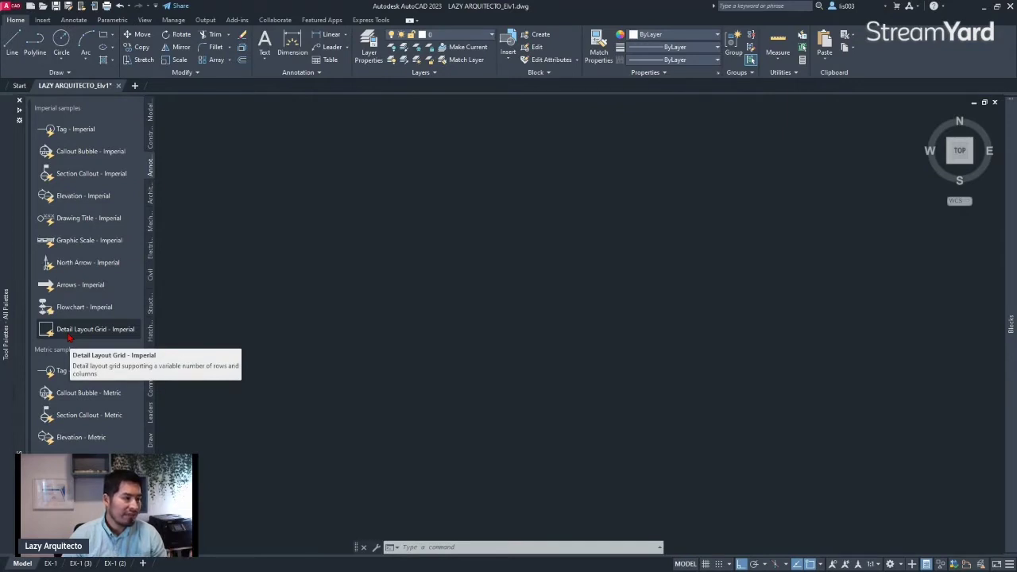
pyautogui.click(69, 337)
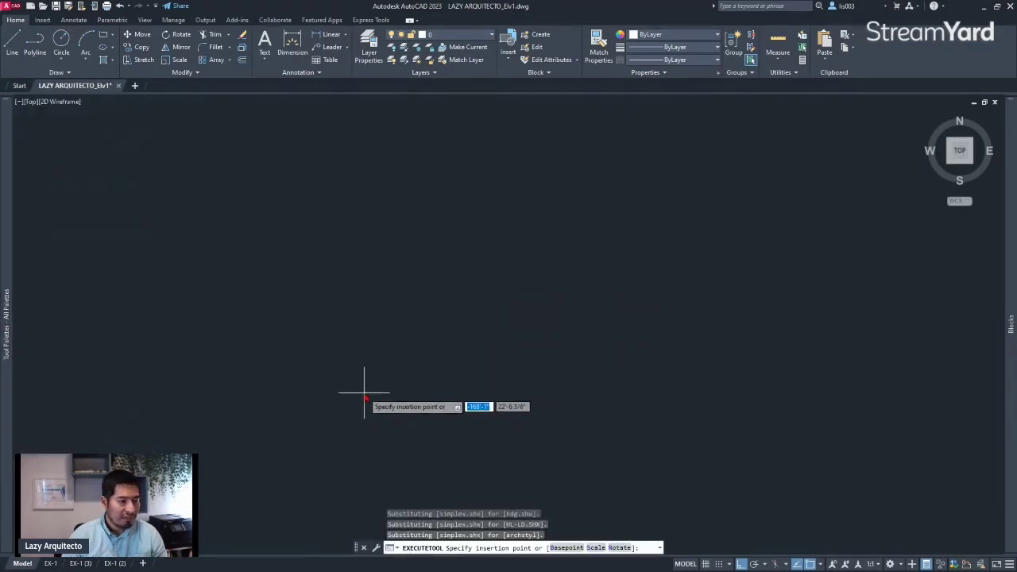
pyautogui.click(365, 393)
pyautogui.scroll(5, 535, 429)
pyautogui.moveTo(673, 277); pyautogui.dragTo(497, 370, button='middle')
pyautogui.scroll(2, 498, 373)
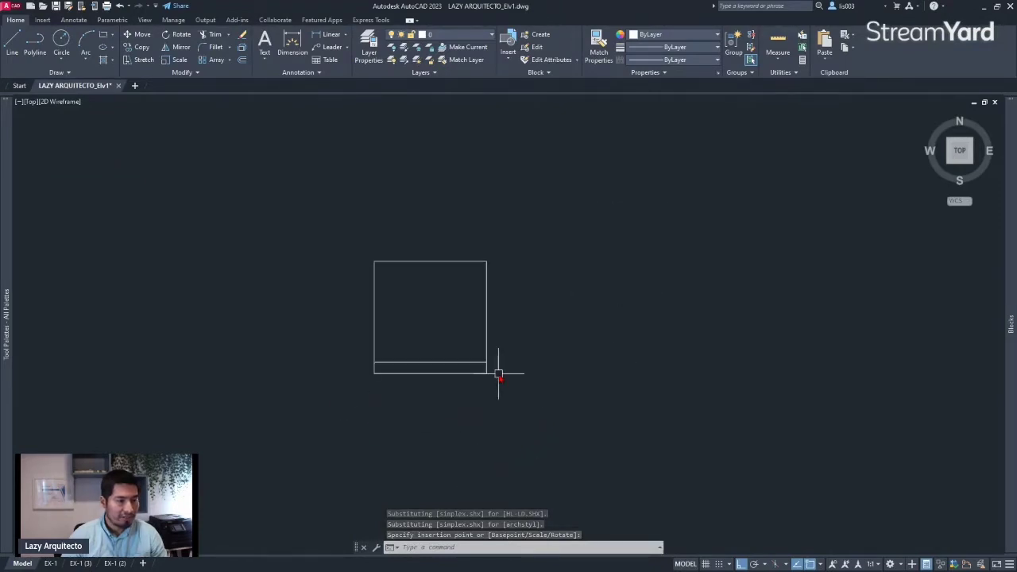
# Stretch the grid block by its upper-right grip to 5" wide and 4" high, giving five columns and four rows
pyautogui.click(472, 370)
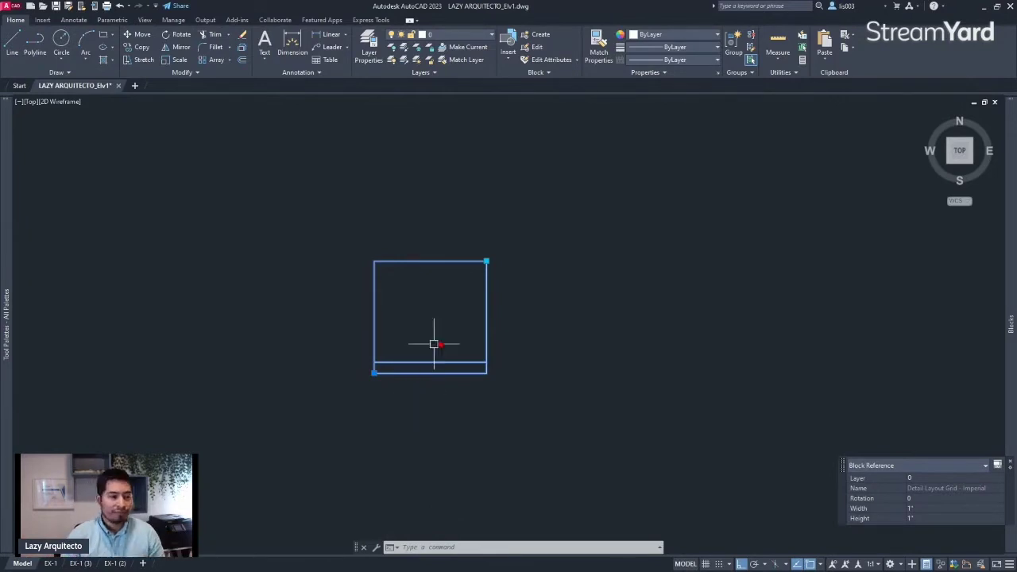
pyautogui.click(487, 262)
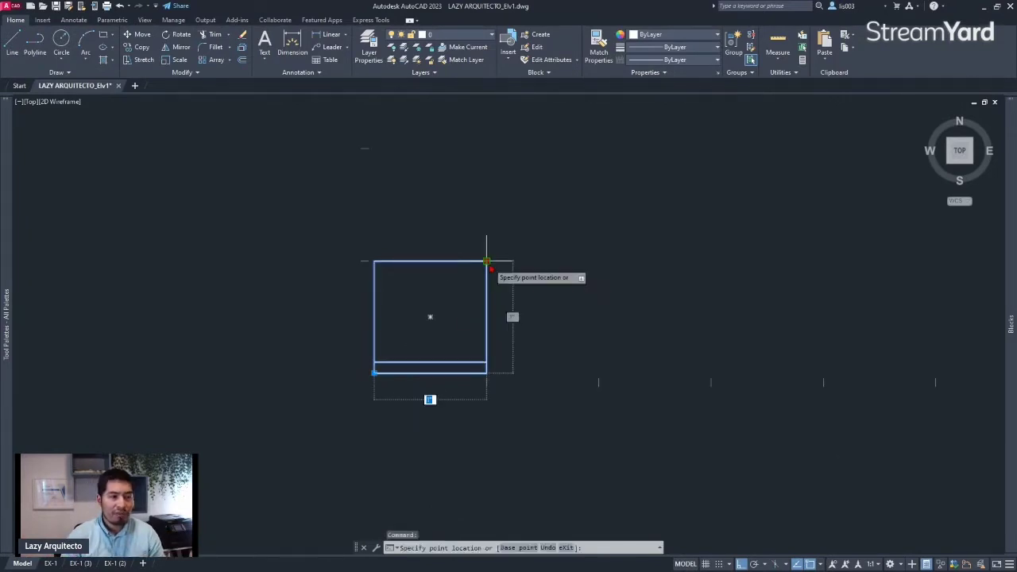
pyautogui.scroll(-4, 497, 266)
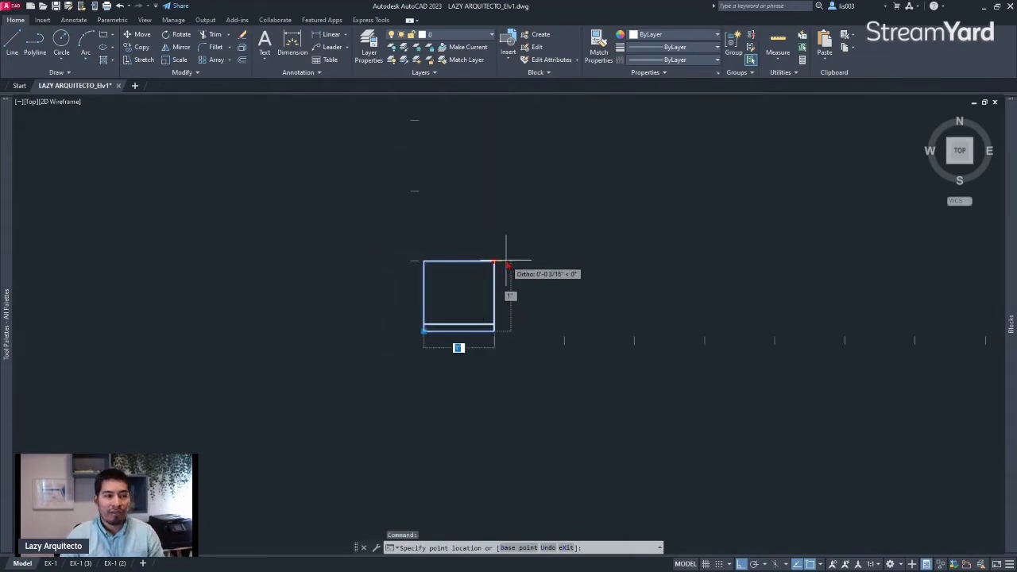
pyautogui.click(679, 246)
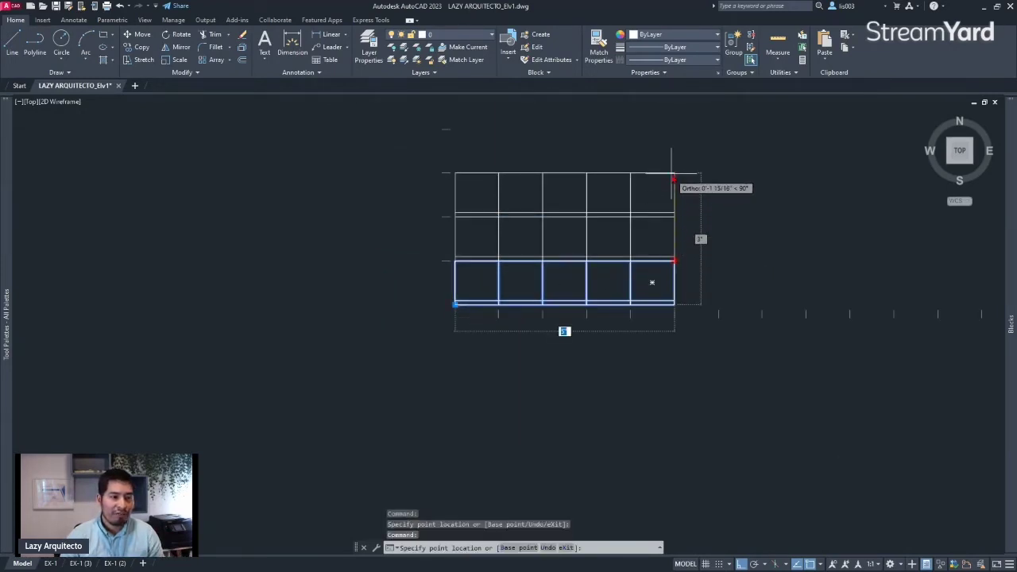
pyautogui.click(674, 129)
pyautogui.click(672, 203)
pyautogui.moveTo(672, 203); pyautogui.dragTo(609, 278, button='middle')
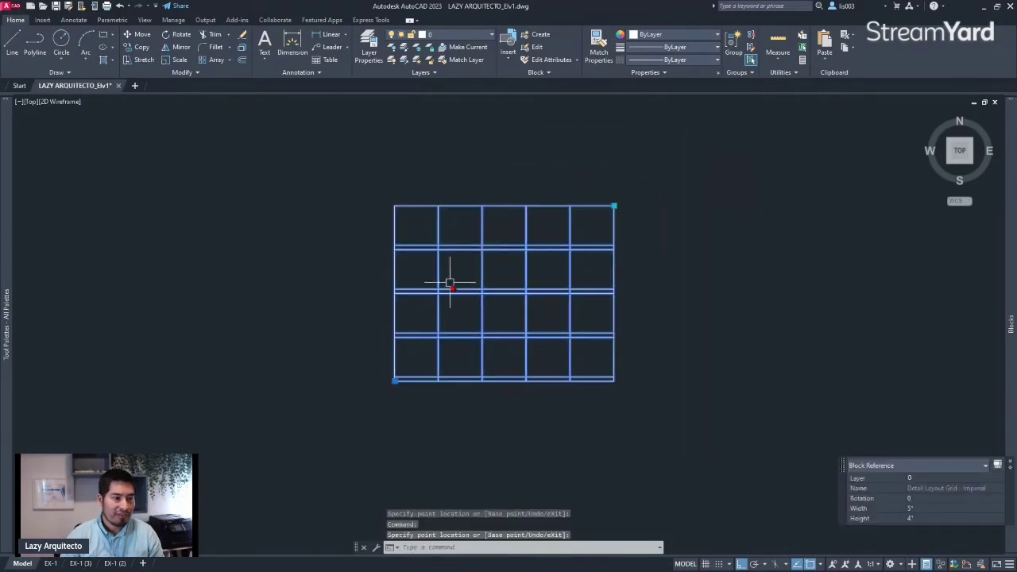
# Open the five-by-four detail layout grid block's definition in the Block Editor
pyautogui.scroll(2, 431, 348)
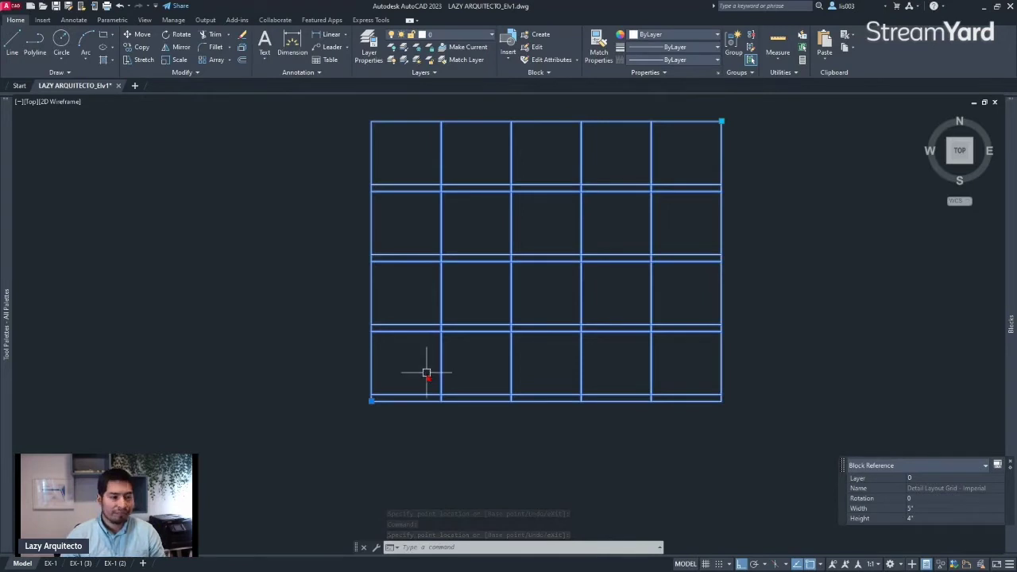
pyautogui.scroll(2, 404, 390)
pyautogui.scroll(2, 404, 390)
pyautogui.press('Escape')
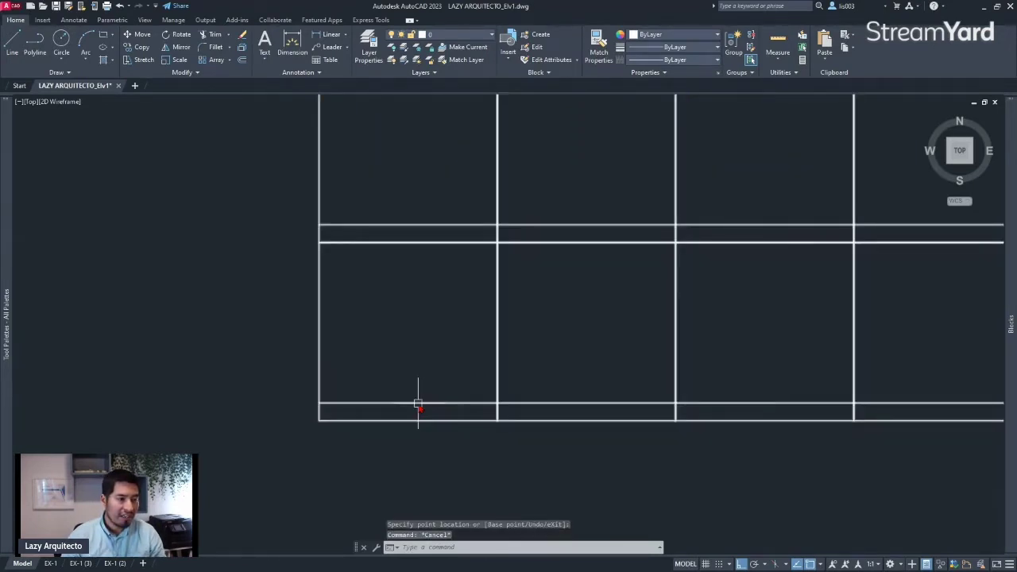
pyautogui.click(418, 405)
pyautogui.scroll(-5, 418, 405)
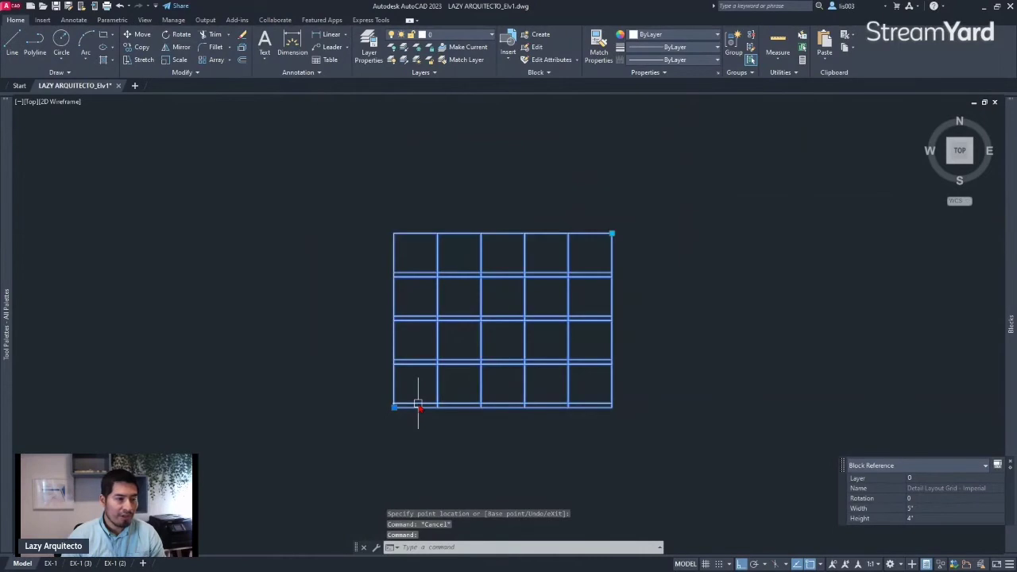
pyautogui.rightClick(418, 405)
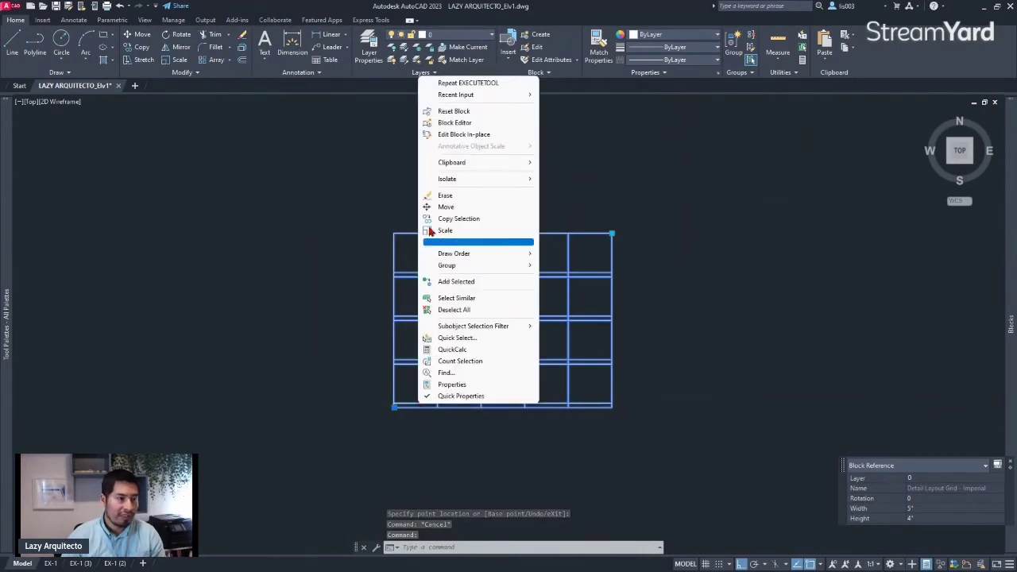
pyautogui.click(460, 126)
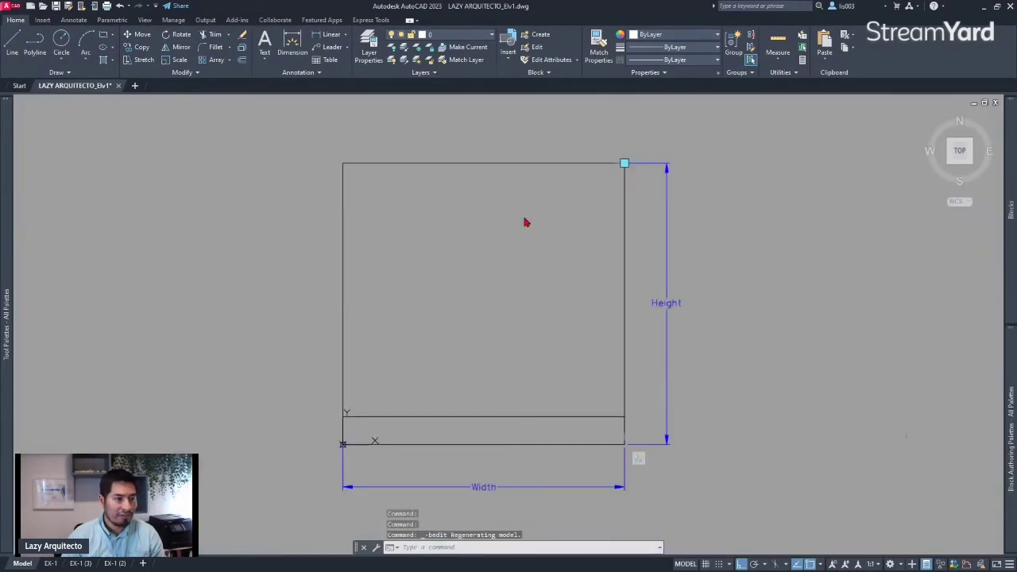
# Erase the inner horizontal line near the base of the grid cell and close the Block Editor, saving the changes
pyautogui.click(449, 420)
pyautogui.click(411, 361)
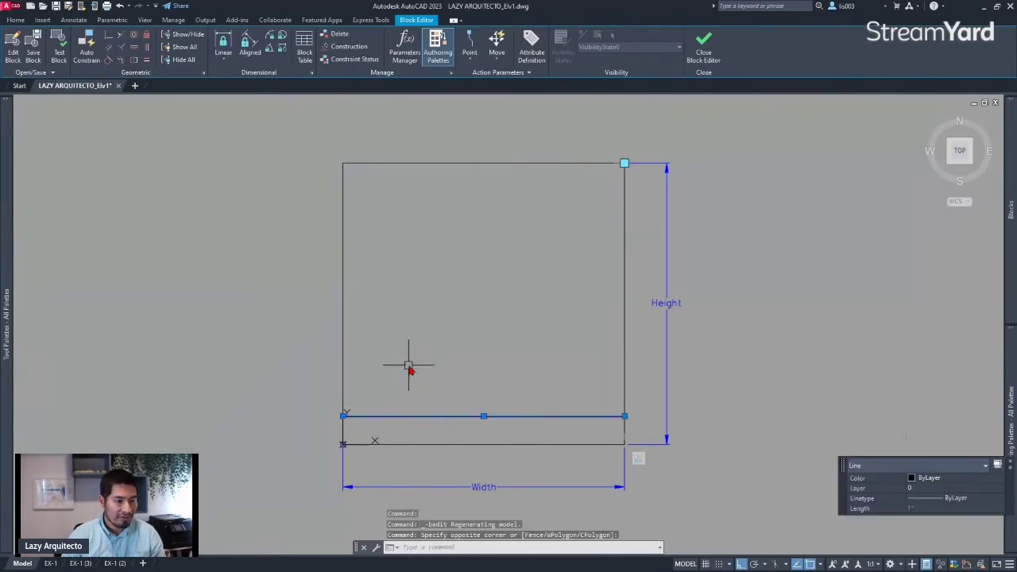
pyautogui.press('Delete')
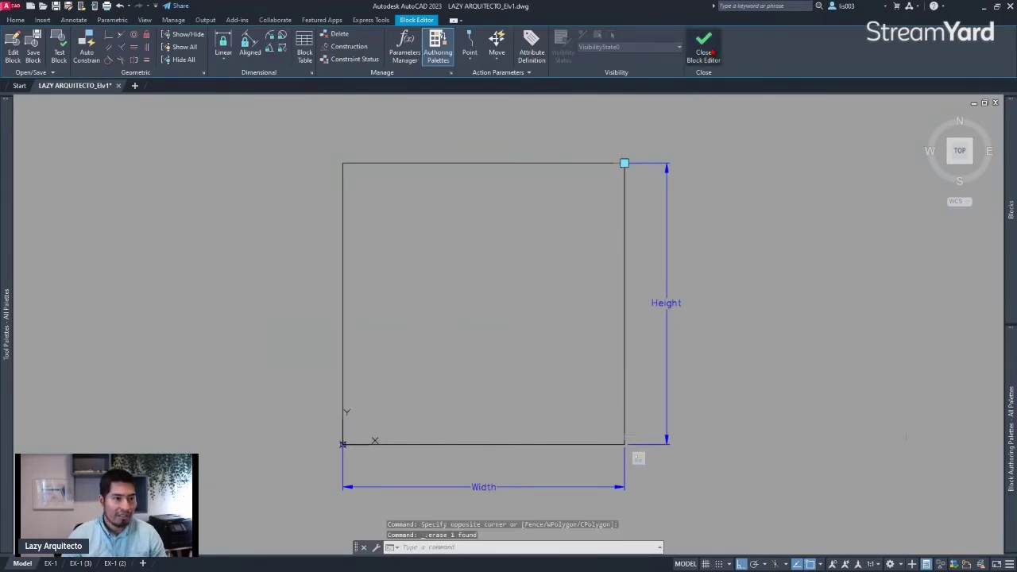
pyautogui.click(713, 52)
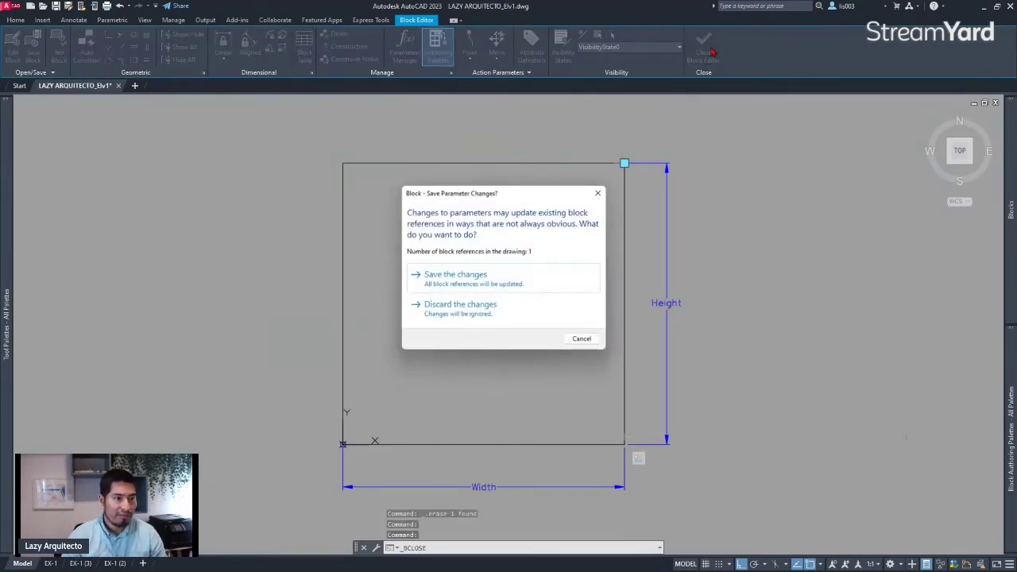
pyautogui.click(488, 284)
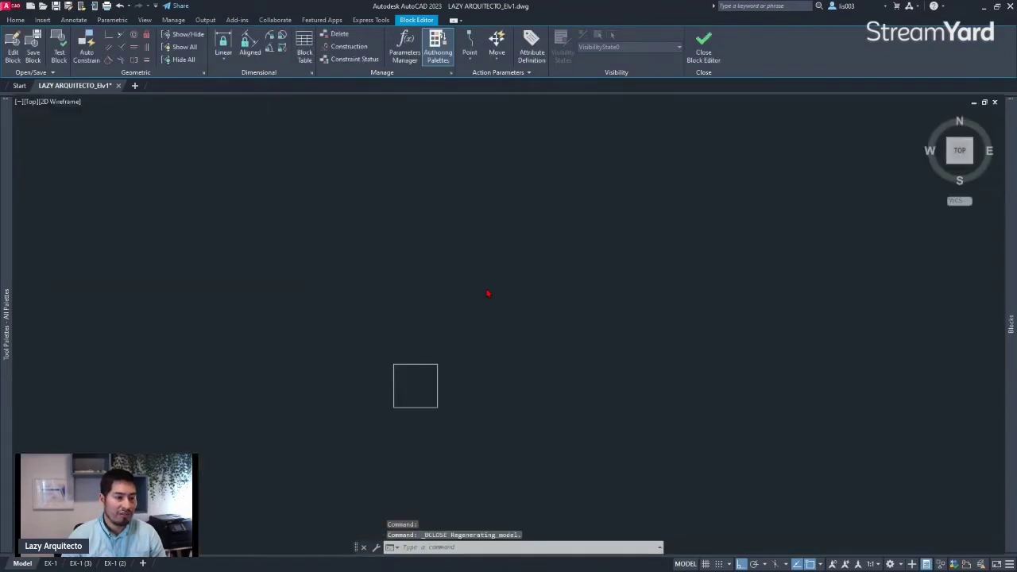
# Try to stretch the edited single-cell block by its upper-right corner grip, toggling Ortho mode
pyautogui.click(422, 367)
pyautogui.click(437, 364)
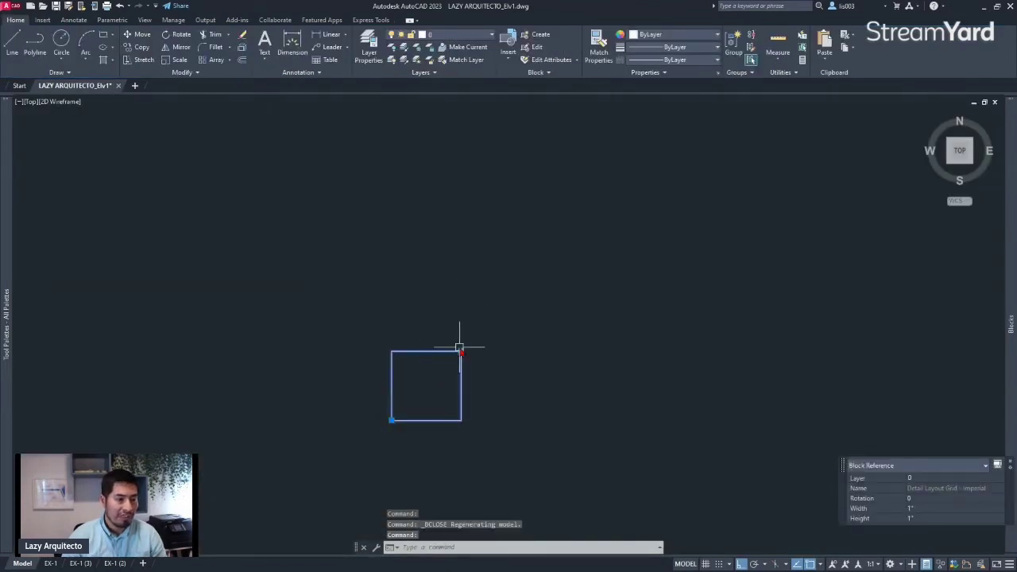
pyautogui.click(459, 348)
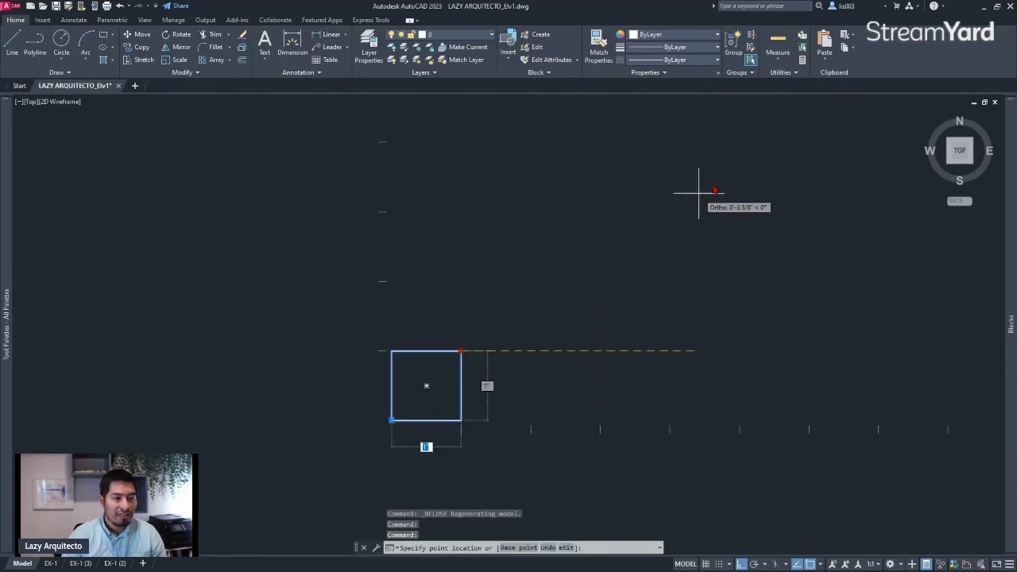
pyautogui.press('F8')
pyautogui.press('Escape')
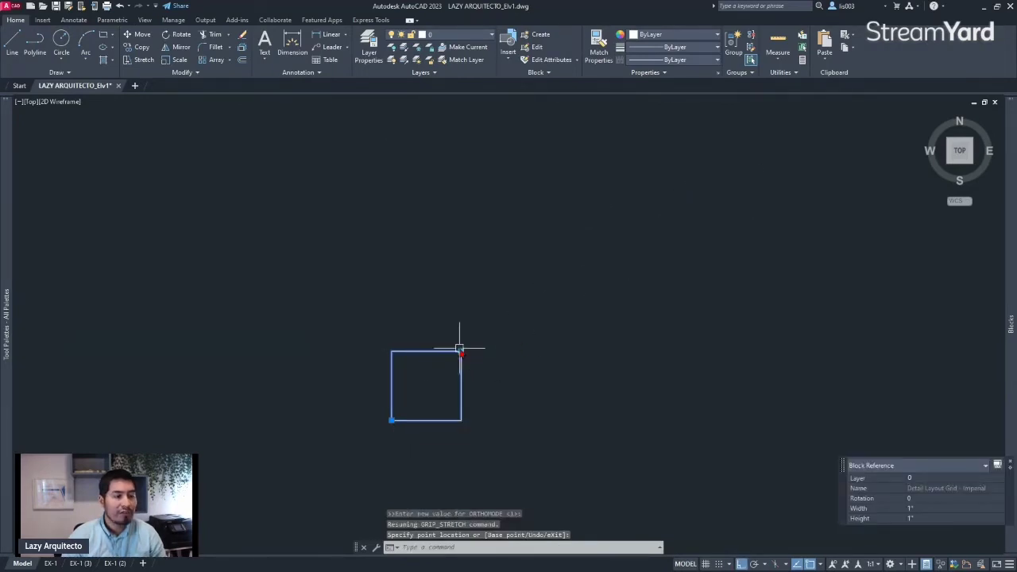
pyautogui.click(459, 348)
pyautogui.press('Escape')
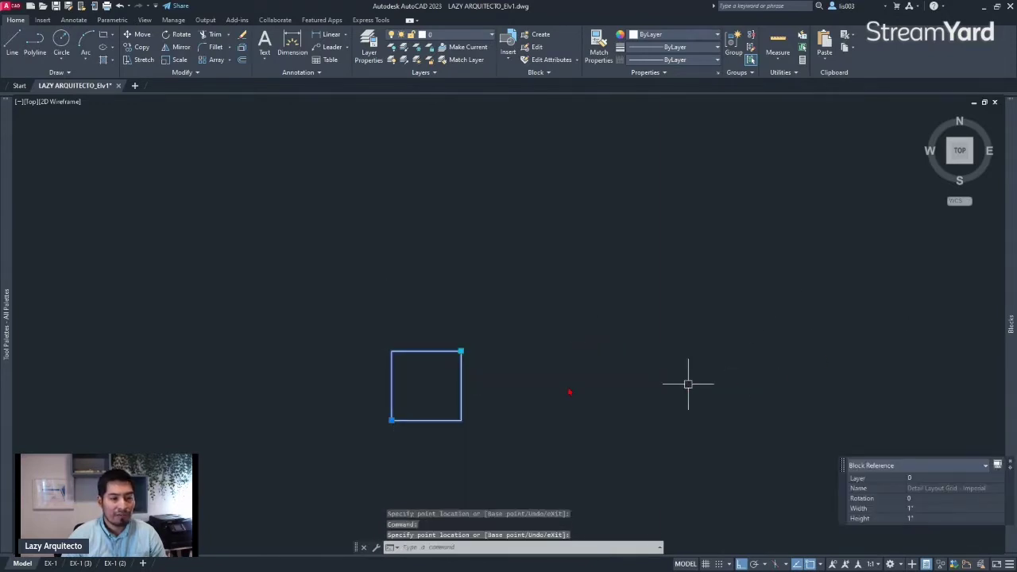
# Undo the block edit, including the erased title line, back to the original grid block
pyautogui.hotkey('ctrl', 'z')
pyautogui.hotkey('ctrl', 'z')
pyautogui.hotkey('ctrl', 'z')
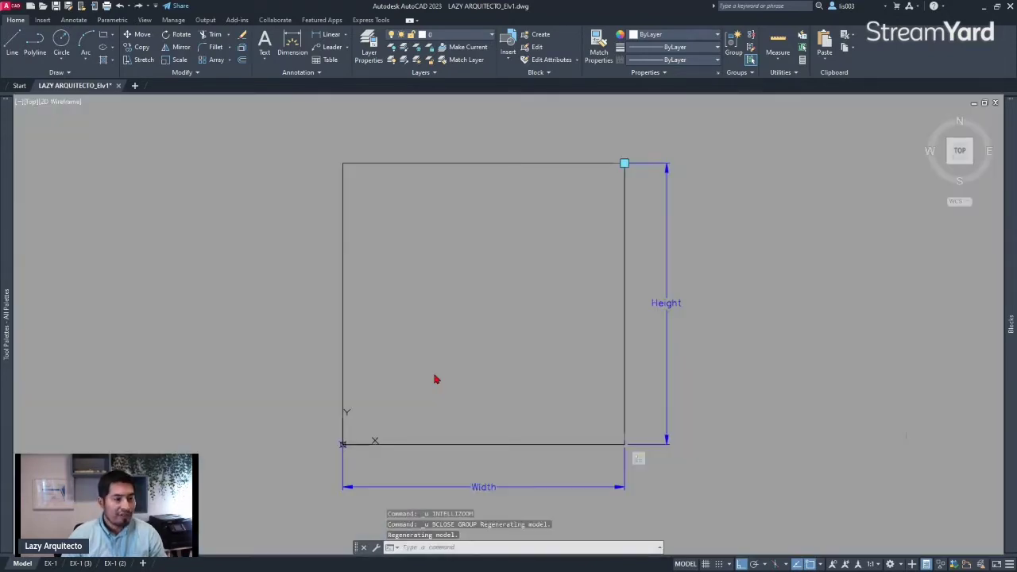
pyautogui.hotkey('ctrl', 'z')
pyautogui.hotkey('ctrl', 'z')
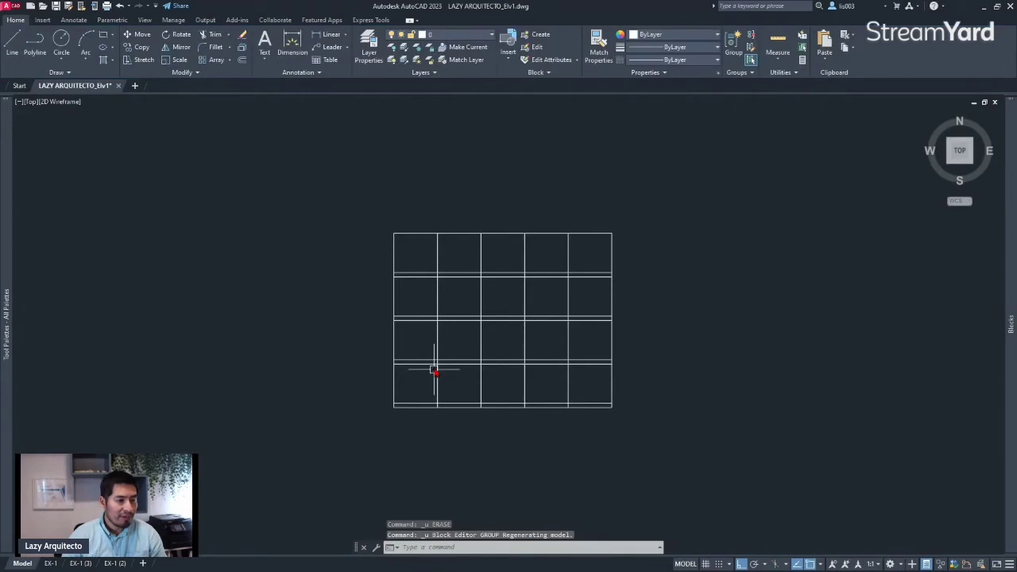
pyautogui.click(434, 368)
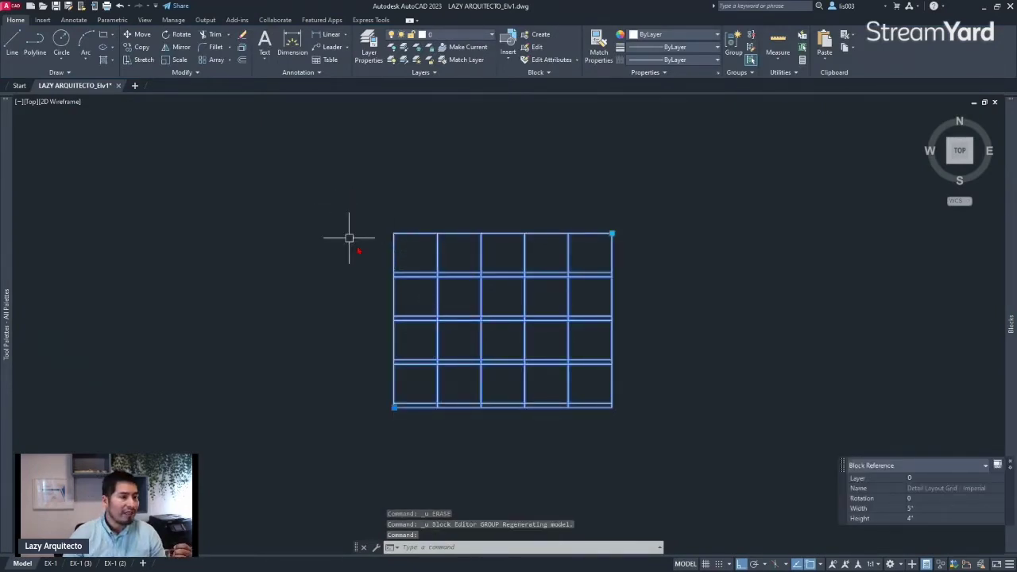
pyautogui.scroll(5, 411, 374)
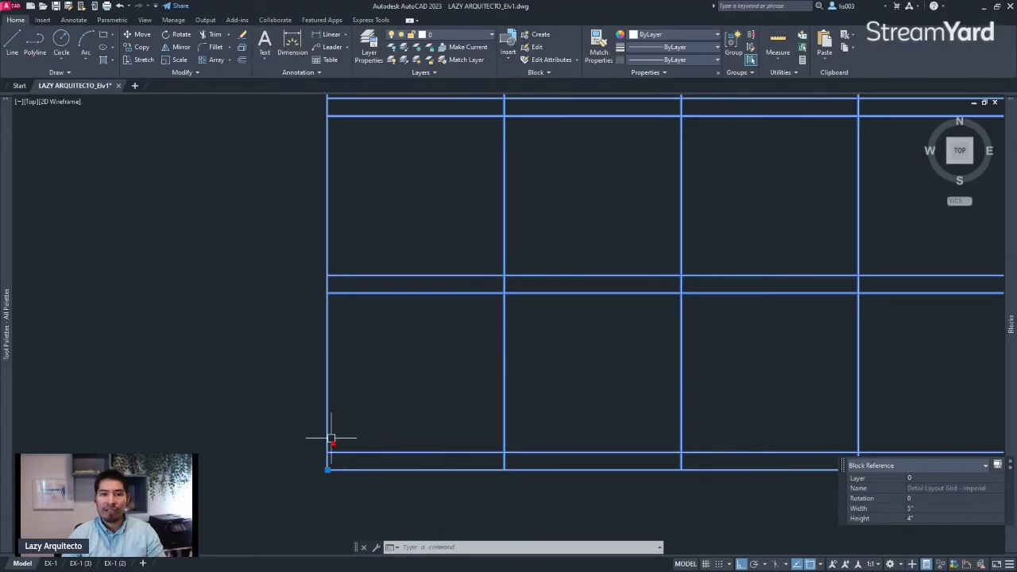
pyautogui.scroll(-6, 331, 439)
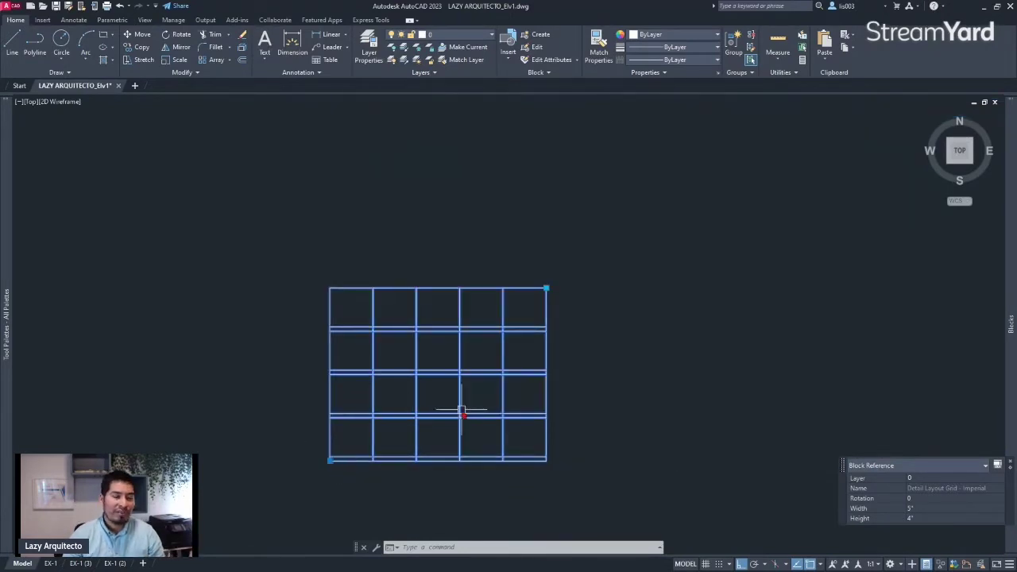
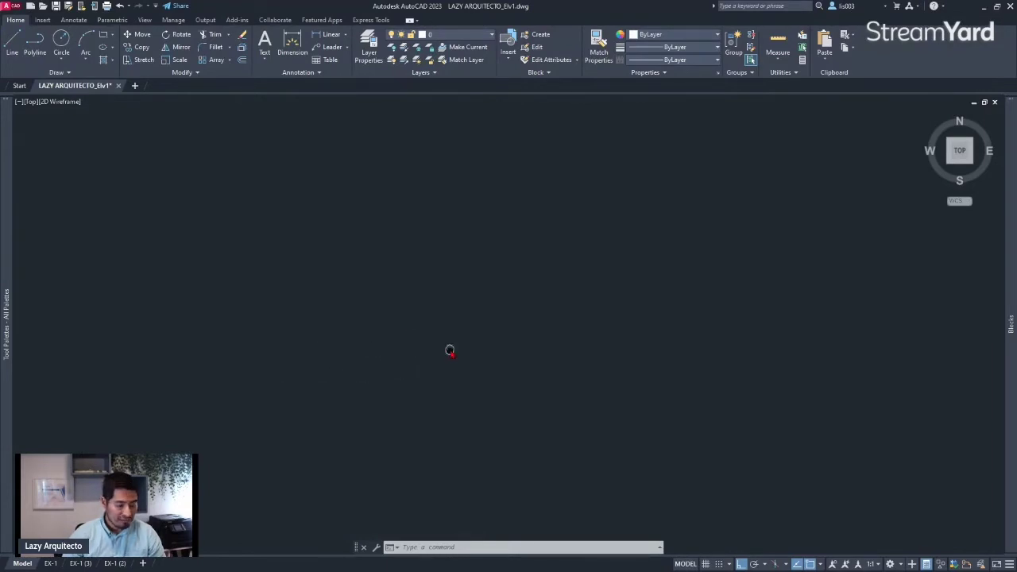
# Draw an 11" by 17" rectangle in empty model space, using the Dimensions option for its length and width
pyautogui.write('REC')
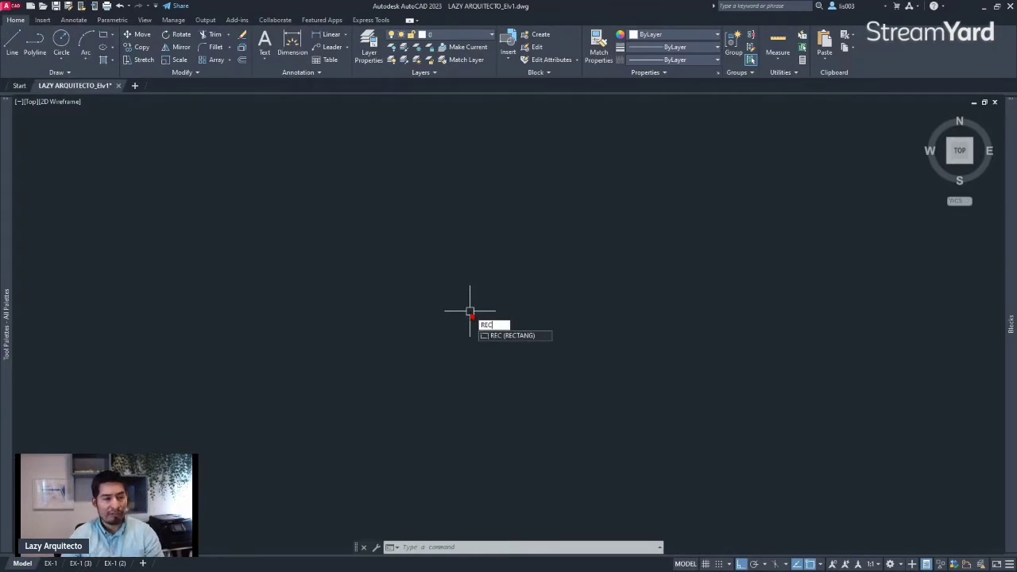
pyautogui.press('Return')
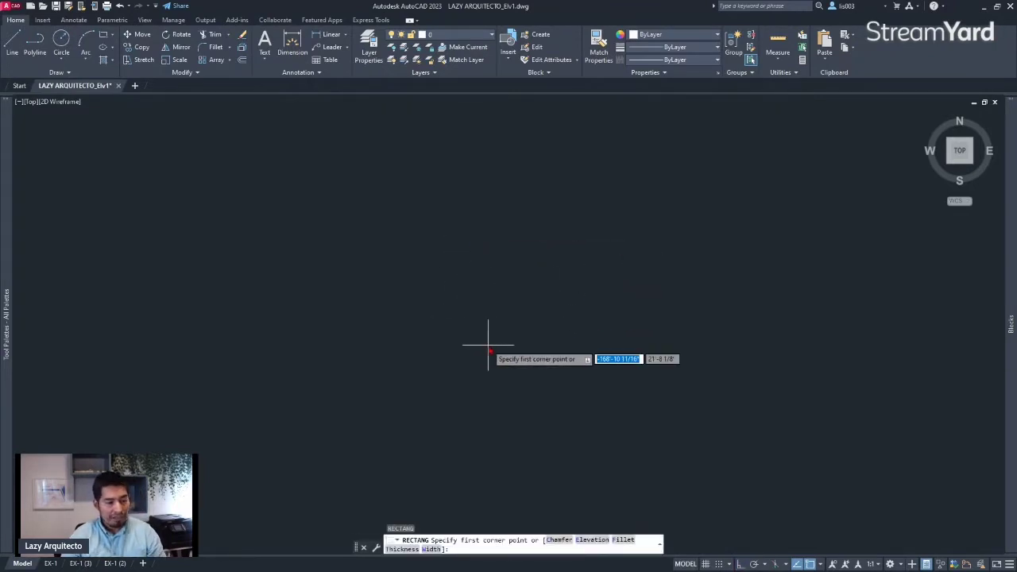
pyautogui.click(472, 399)
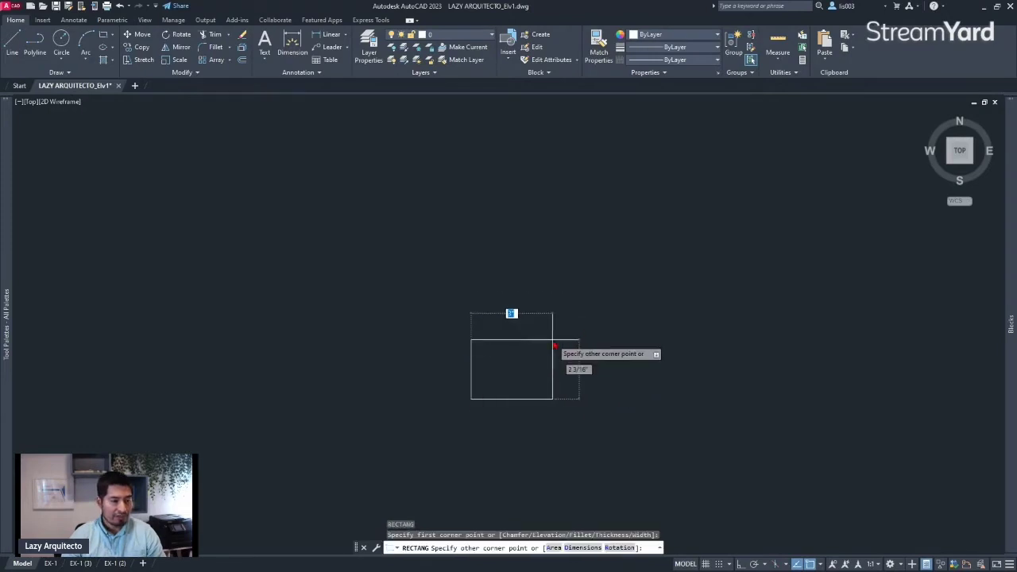
pyautogui.click(583, 557)
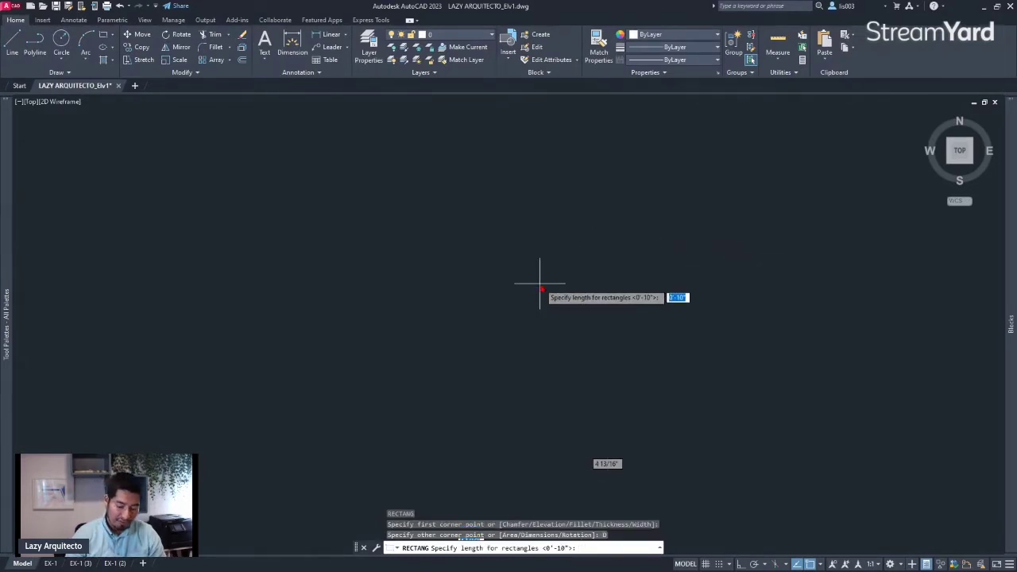
pyautogui.write('11')
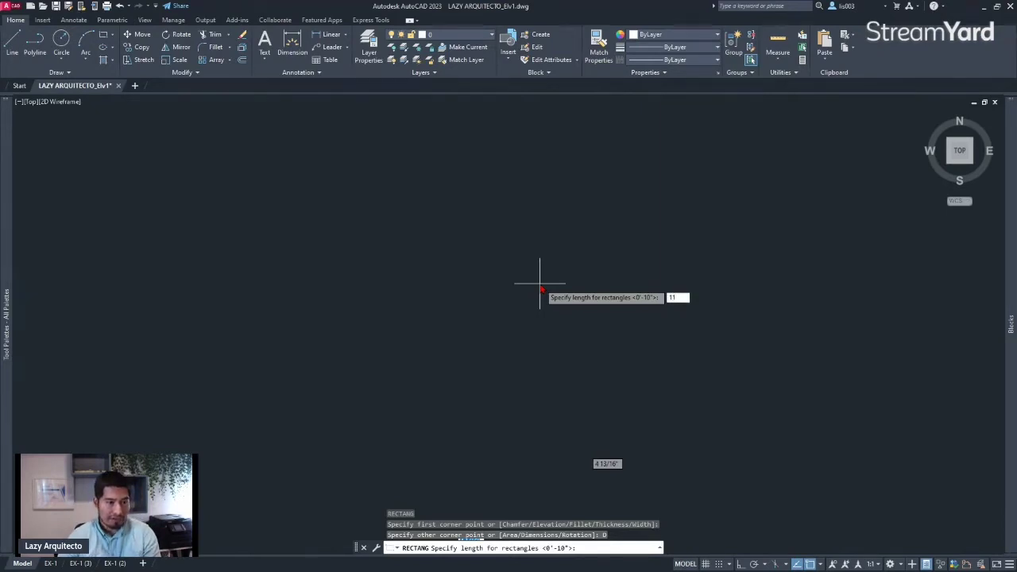
pyautogui.press('Return')
pyautogui.write('1')
pyautogui.press('Return')
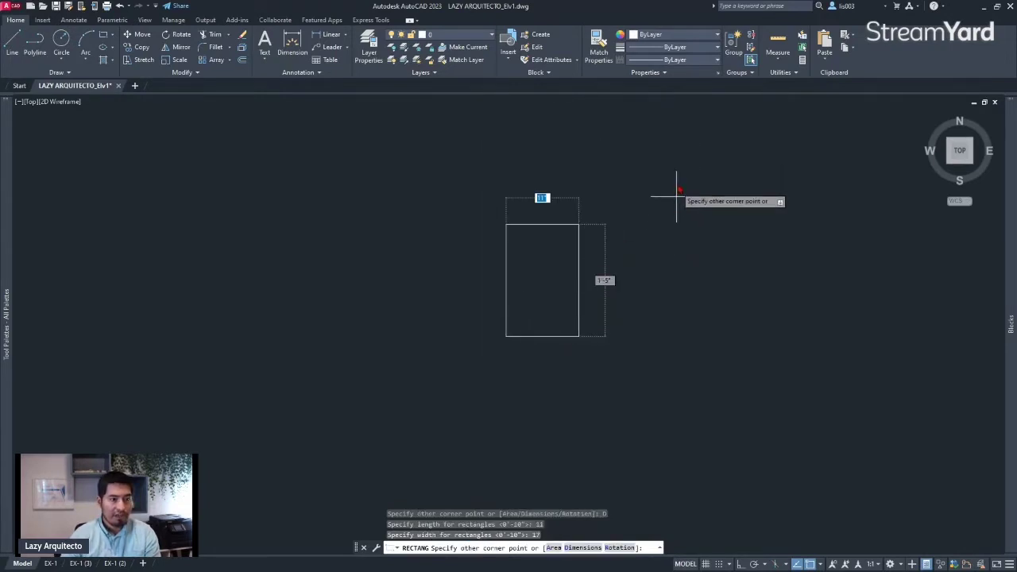
pyautogui.click(545, 268)
pyautogui.scroll(-2, 484, 325)
pyautogui.scroll(4, 536, 263)
pyautogui.click(502, 269)
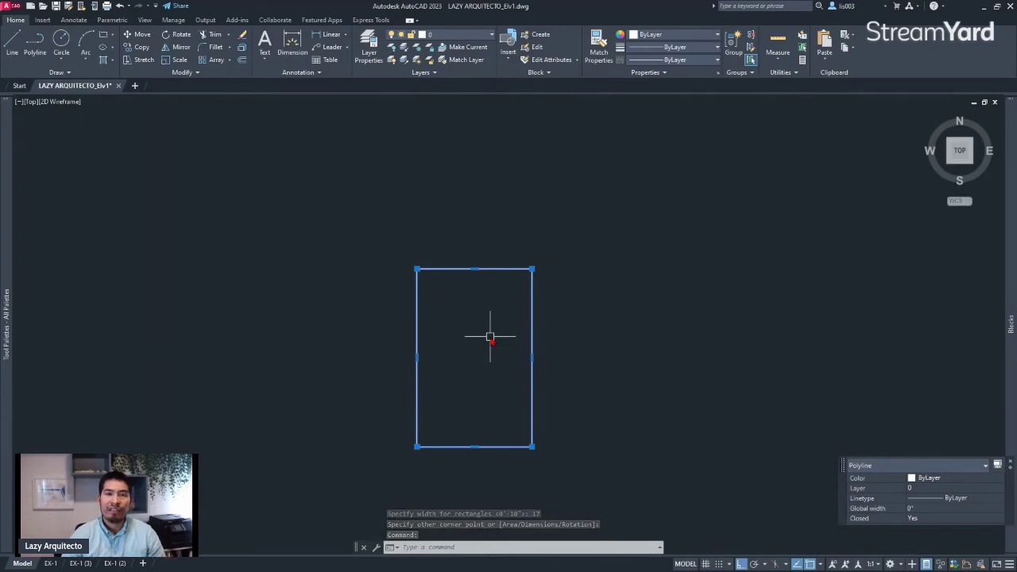
pyautogui.press('Escape')
# Create an associative rectangular array of the 11" by 17" rectangle with four columns, three rows and default spacing
pyautogui.write('A')
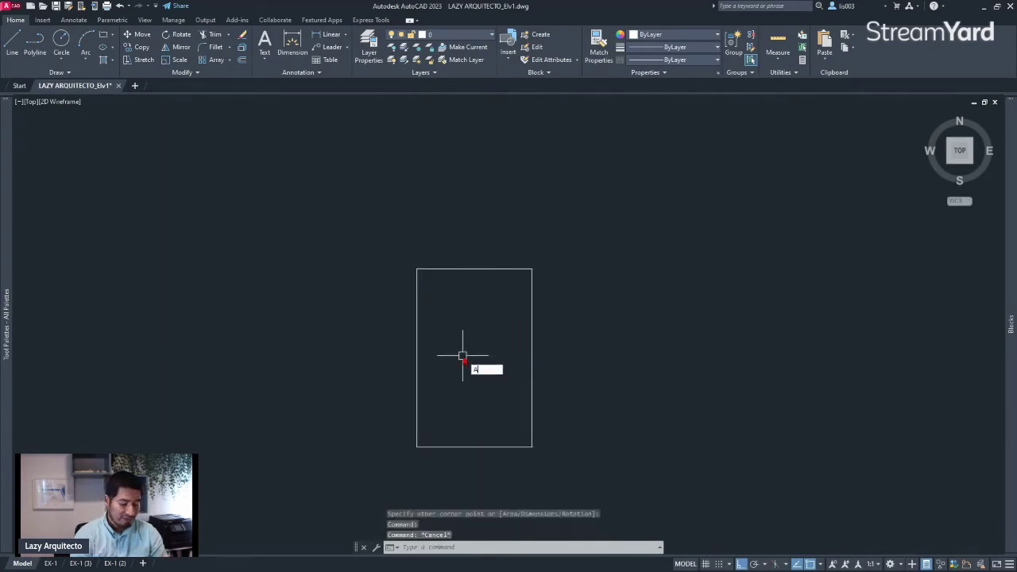
pyautogui.write('RRAYR')
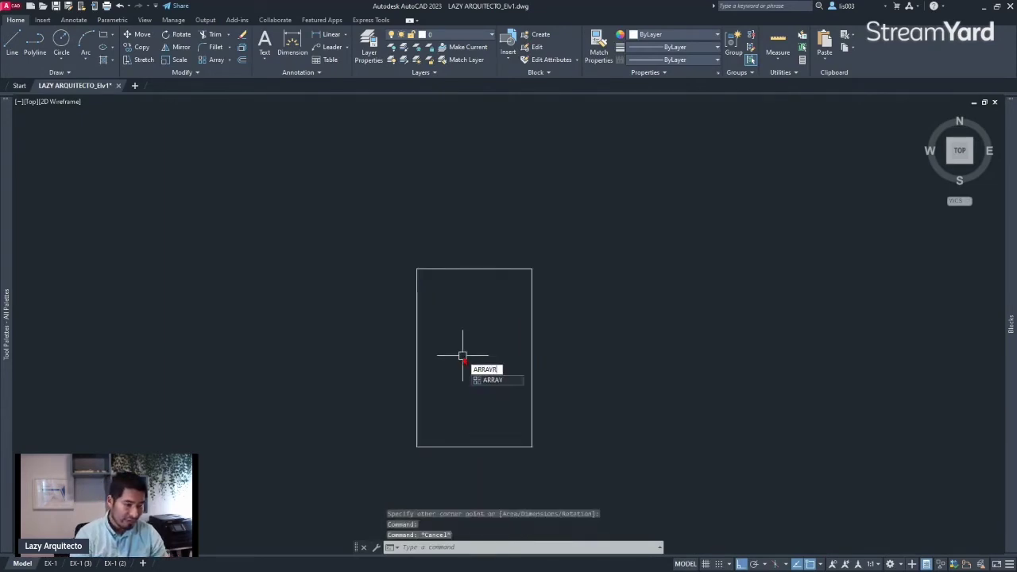
pyautogui.write('ECT')
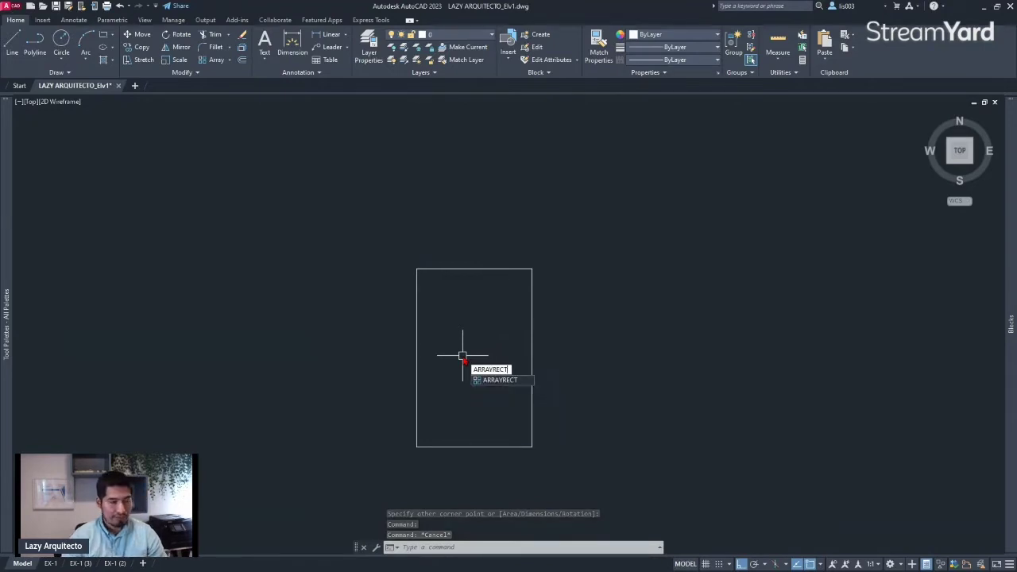
pyautogui.press('Return')
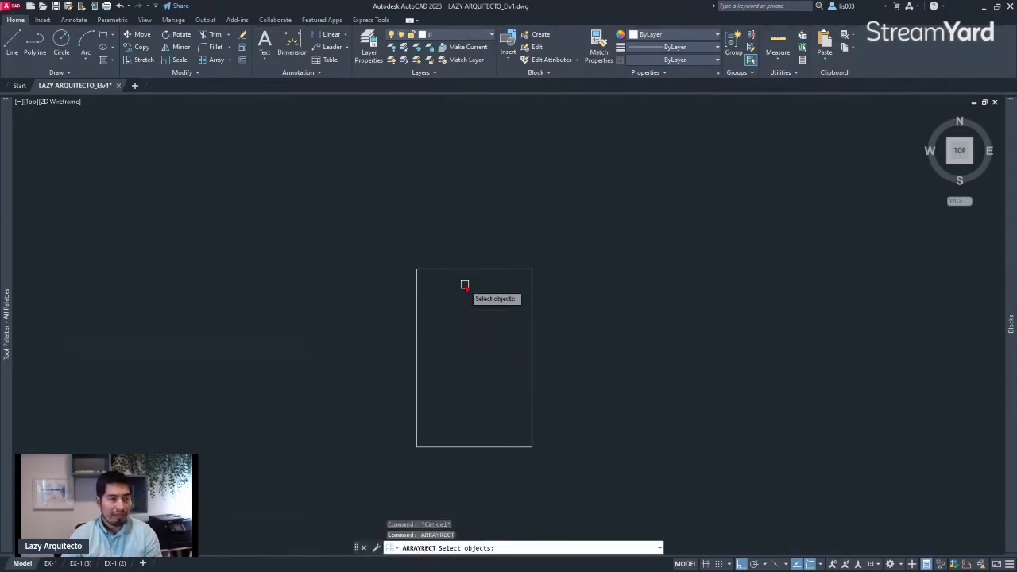
pyautogui.click(466, 268)
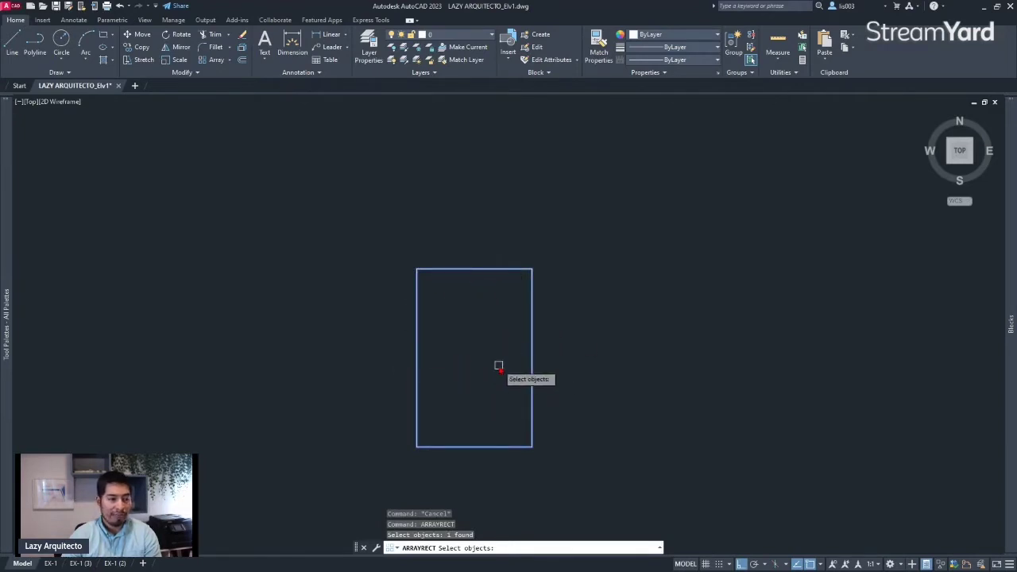
pyautogui.press('Return')
pyautogui.scroll(-4, 477, 401)
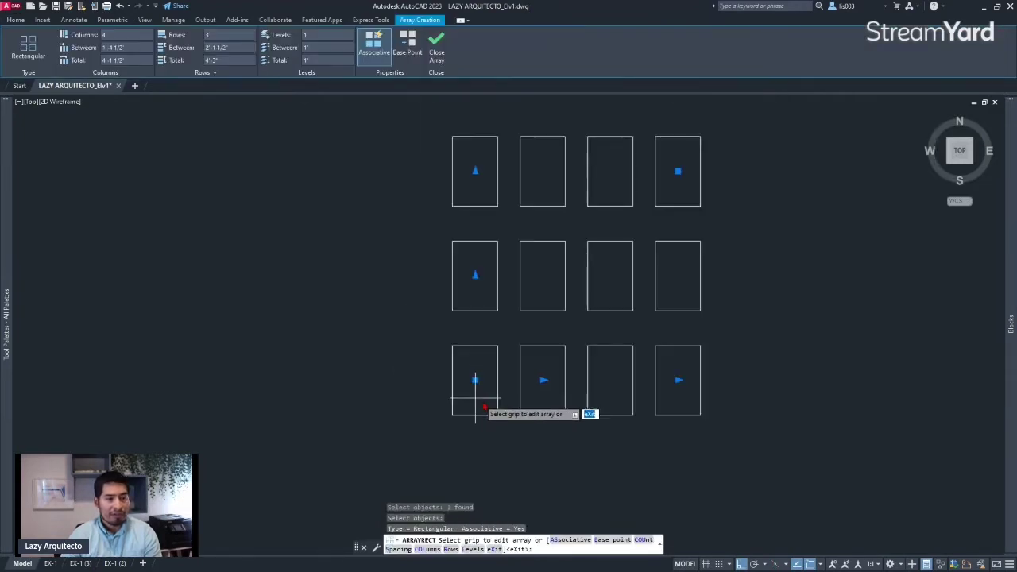
pyautogui.press('Return')
# Finish the rectangular array and move its base point to the lower-left corner of the first rectangle
pyautogui.scroll(-2, 505, 405)
pyautogui.click(514, 369)
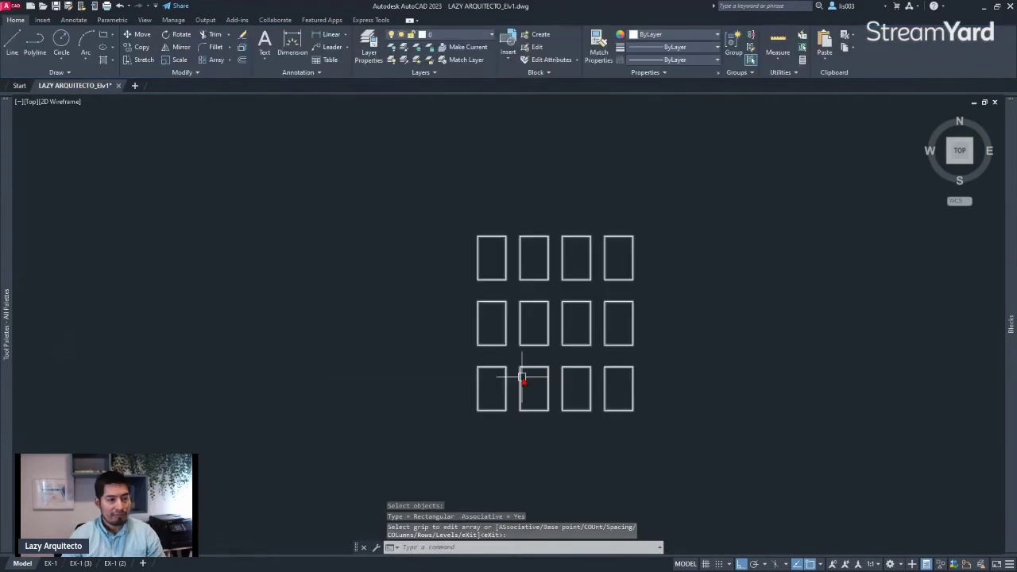
pyautogui.scroll(2, 514, 329)
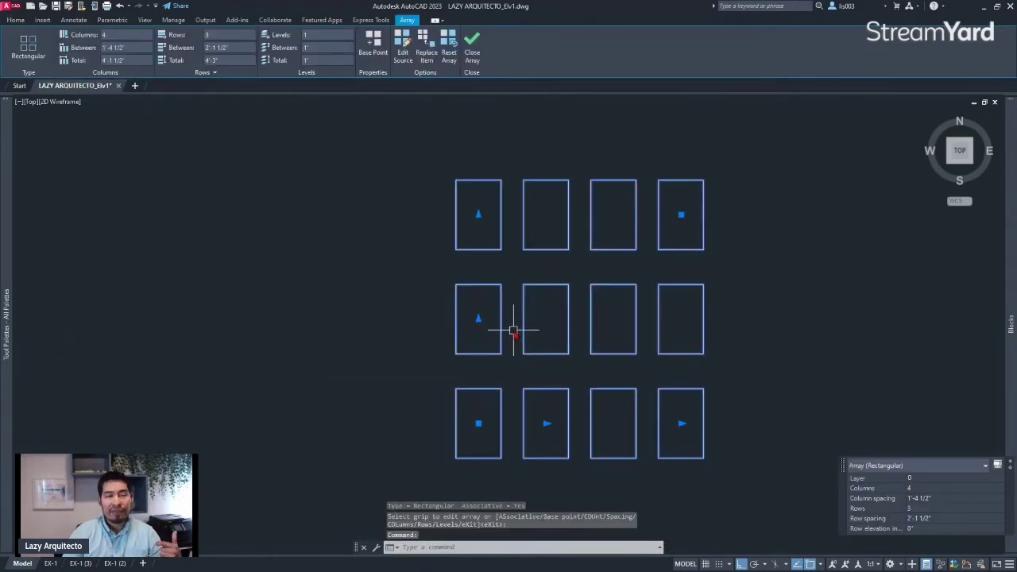
pyautogui.moveTo(516, 345); pyautogui.dragTo(443, 311, button='middle')
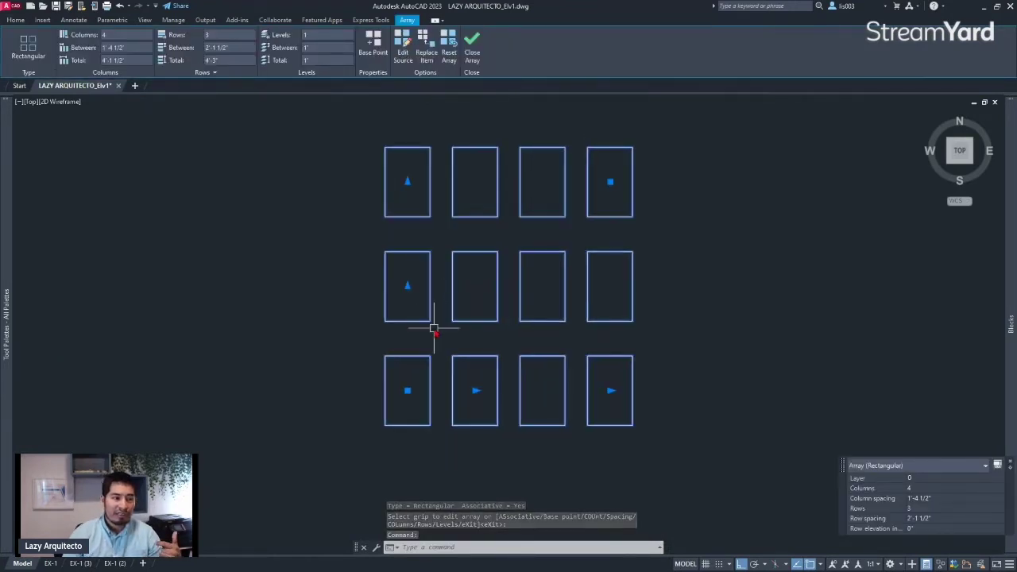
pyautogui.scroll(2, 397, 418)
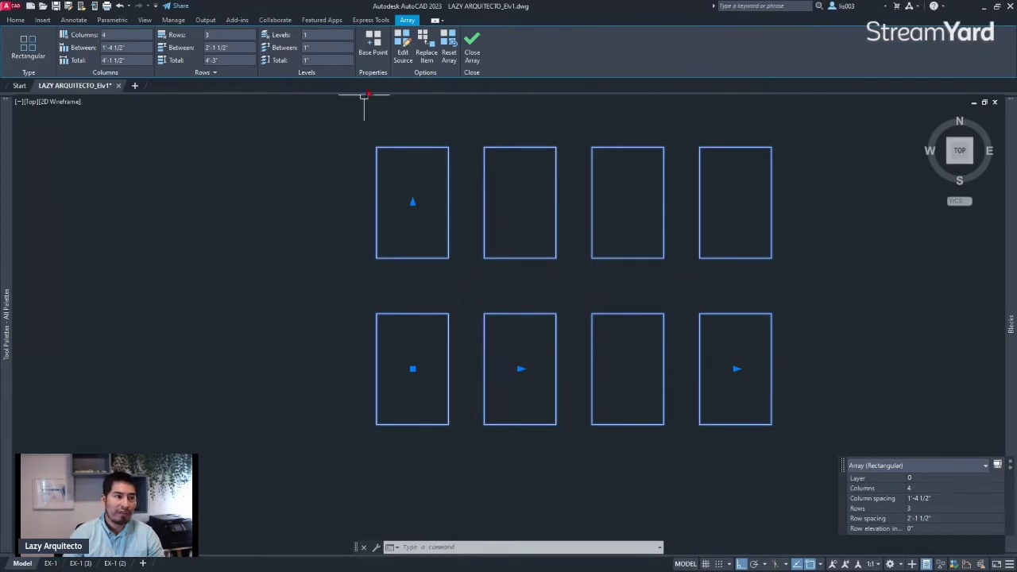
pyautogui.click(373, 52)
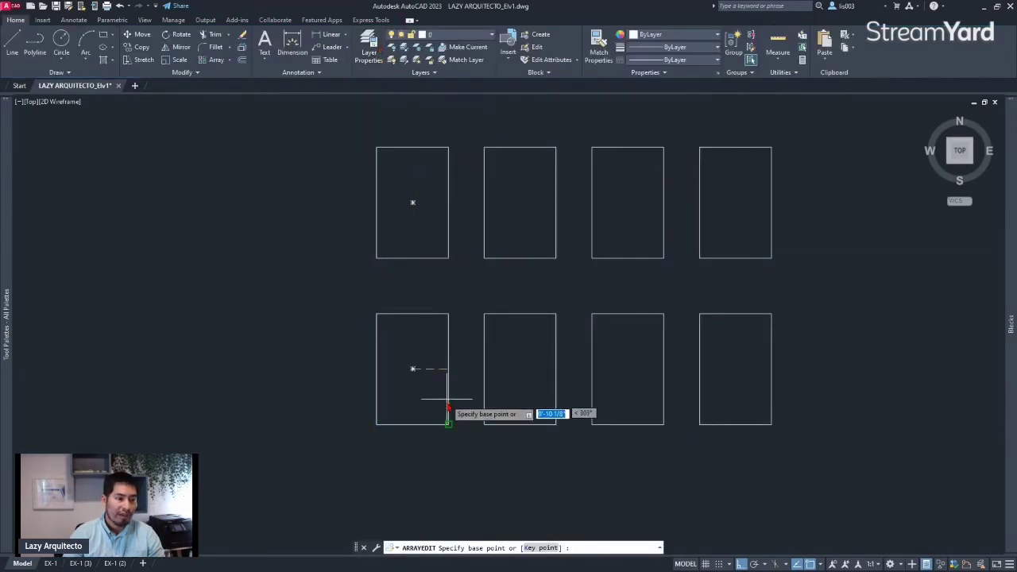
pyautogui.click(376, 425)
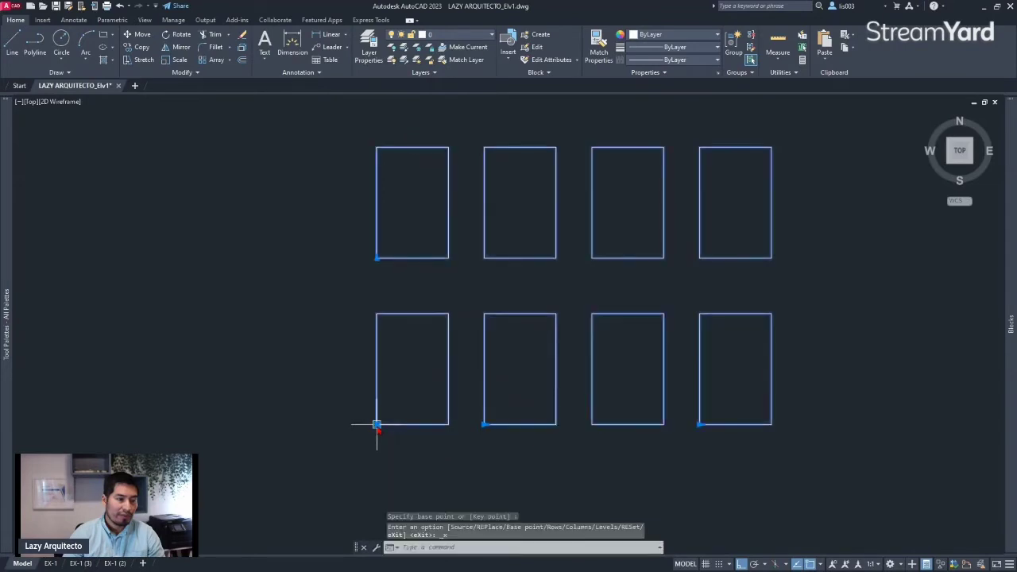
pyautogui.press('Return')
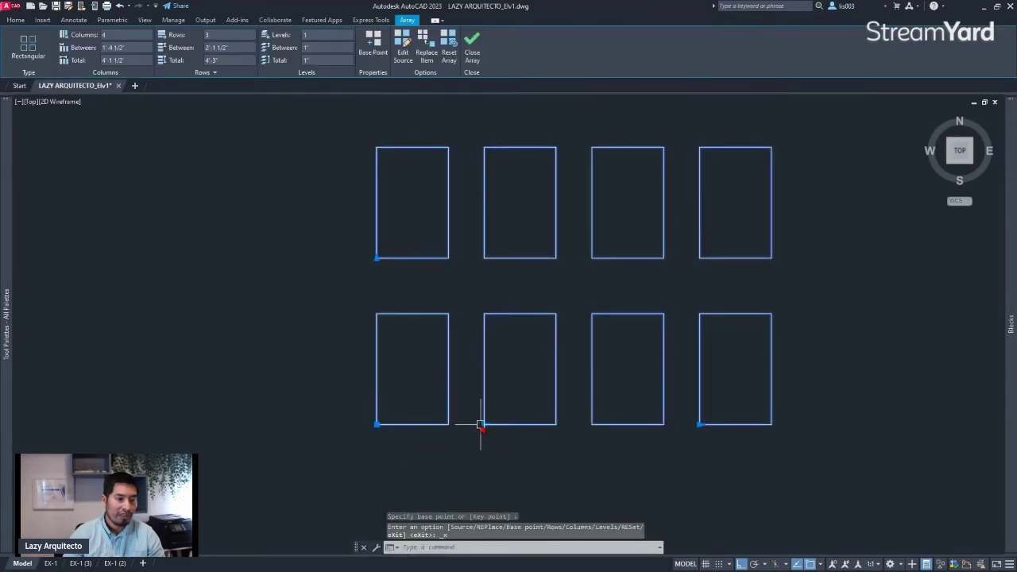
# Snap the array's column spacing to 11" and row spacing to 1'-5" so that neighbouring rectangles share edges
pyautogui.click(485, 425)
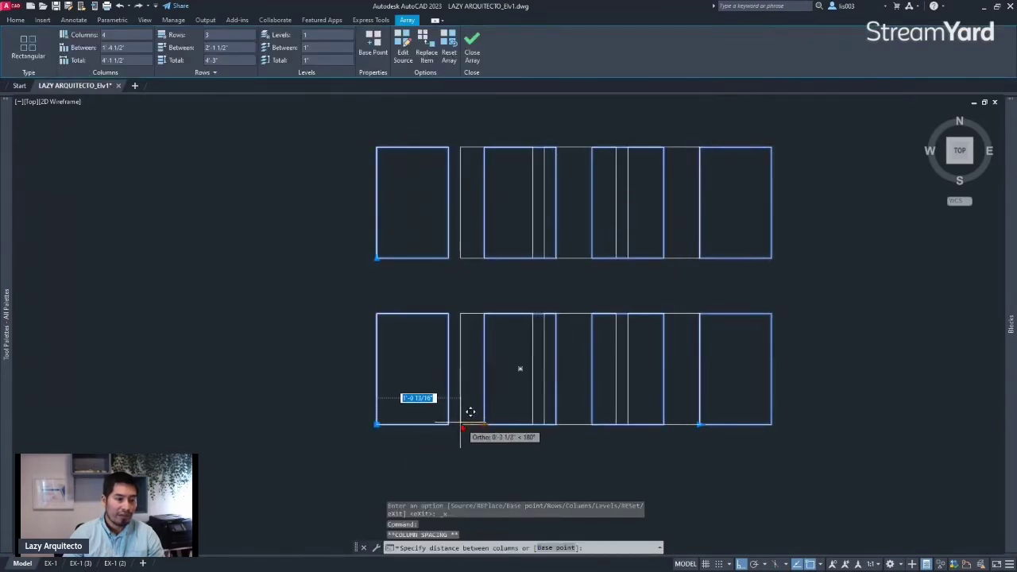
pyautogui.click(448, 426)
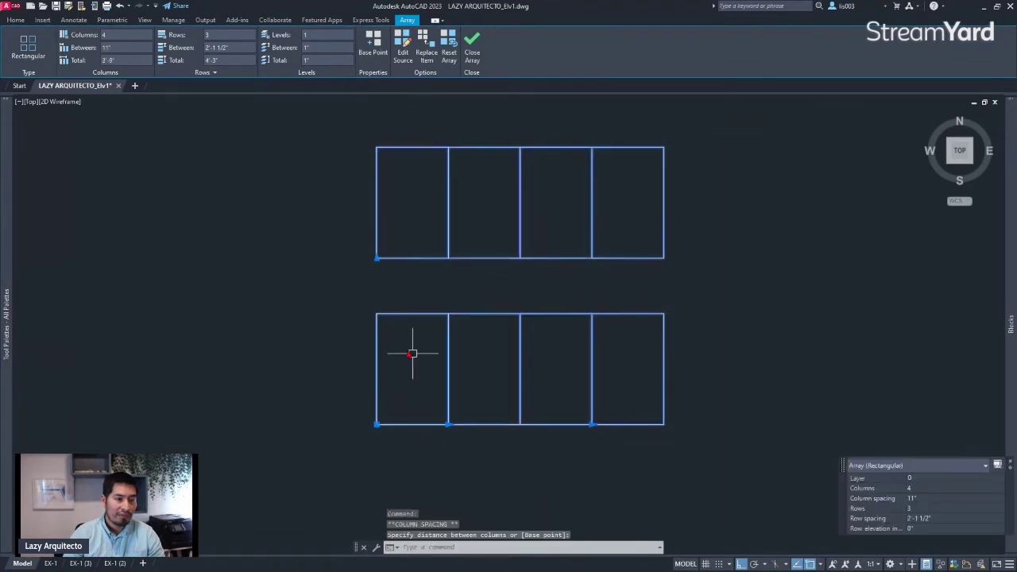
pyautogui.click(376, 258)
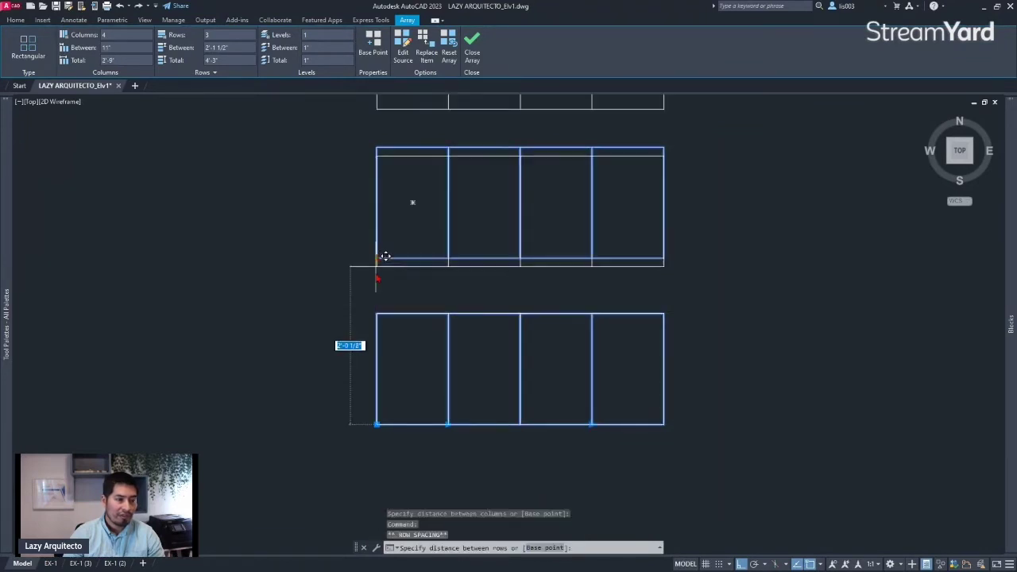
pyautogui.click(377, 314)
pyautogui.scroll(-2, 538, 357)
pyautogui.press('Escape')
pyautogui.scroll(2, 503, 372)
# Set the array's column spacing to 8.5" and its row spacing to 11"
pyautogui.click(496, 368)
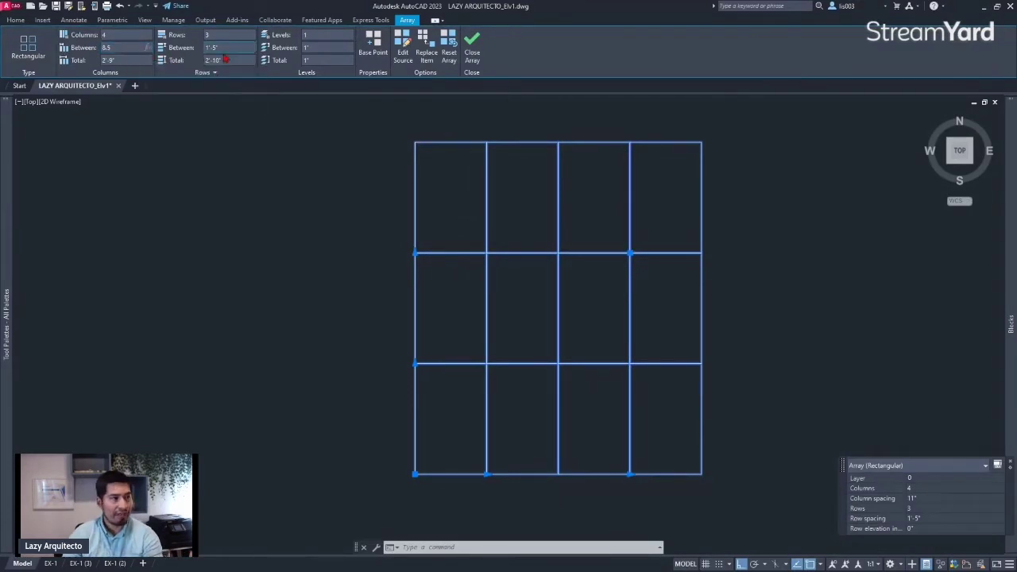
pyautogui.press('Tab')
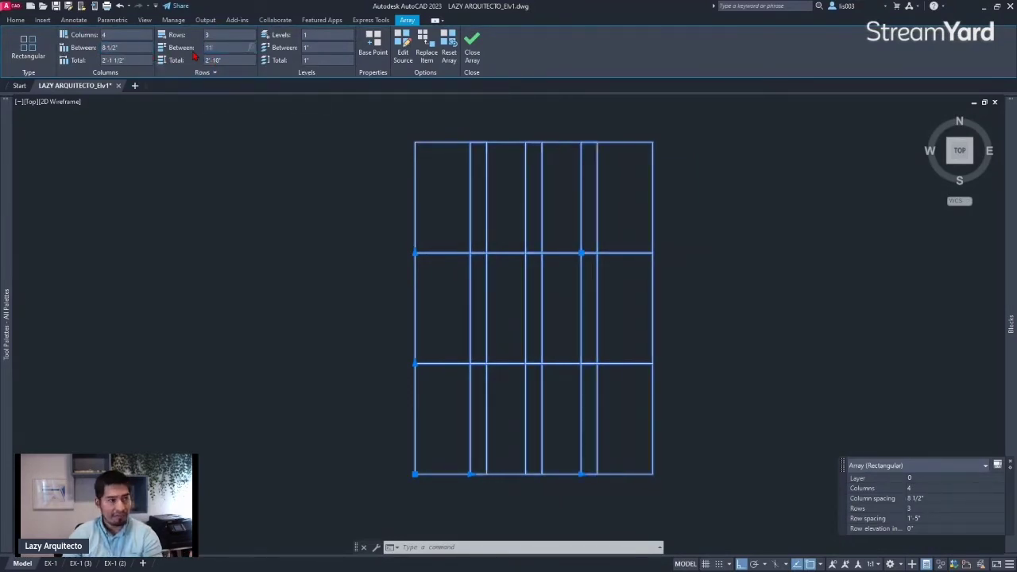
pyautogui.press('Return')
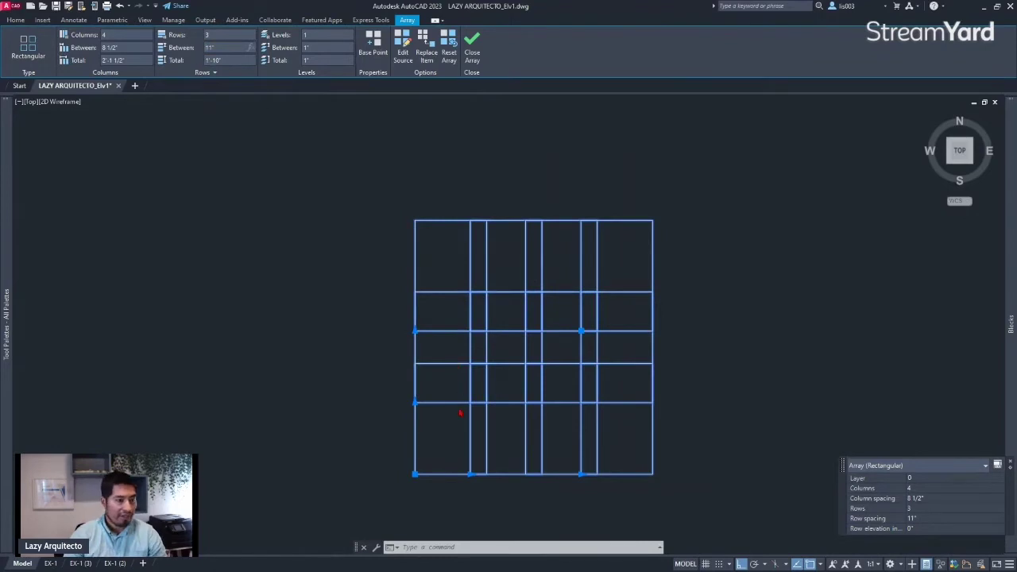
# Examine how the 11" by 17" rectangles overlap across the array at the reduced spacing
pyautogui.scroll(4, 454, 467)
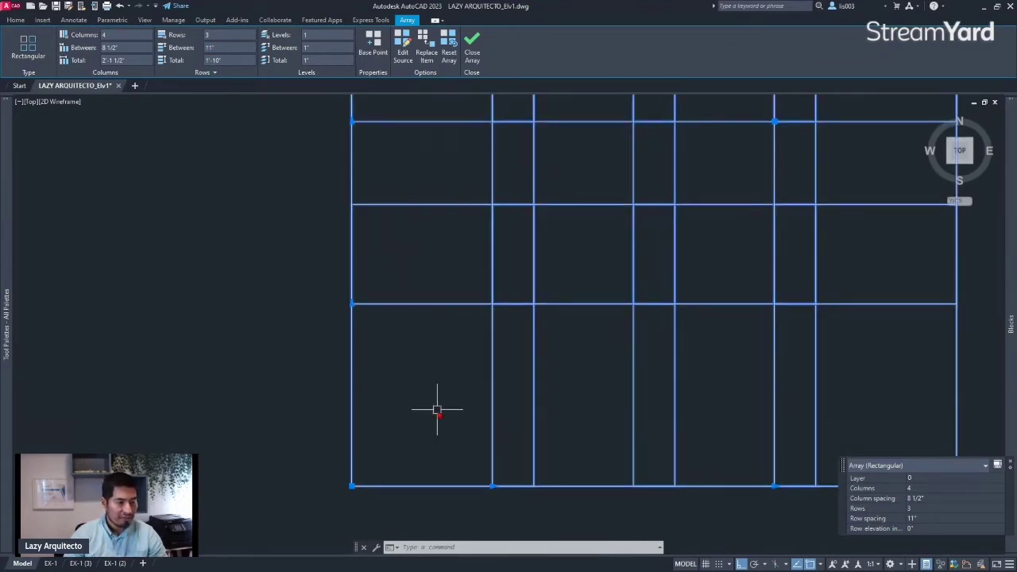
pyautogui.scroll(-4, 441, 433)
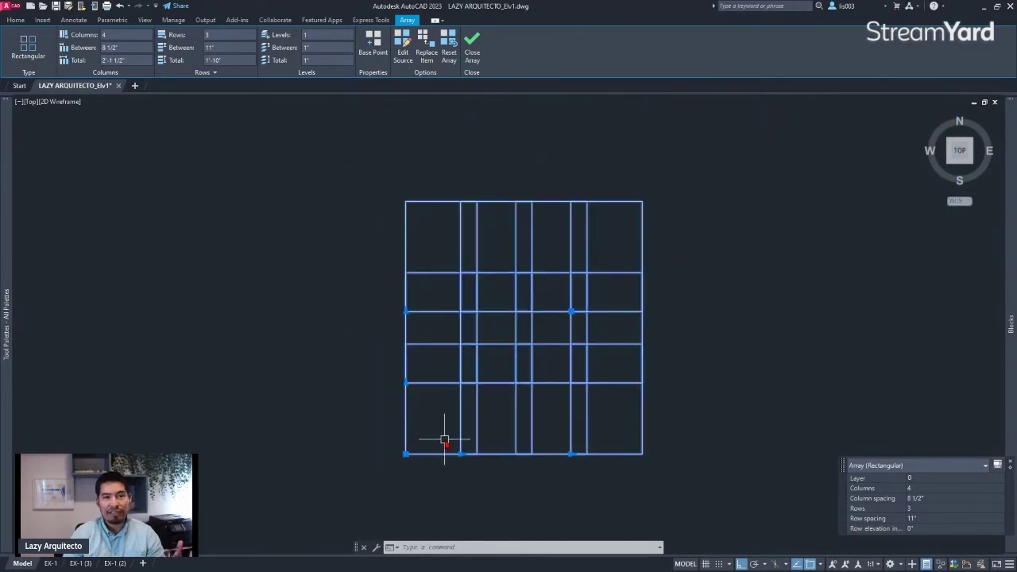
pyautogui.scroll(2, 480, 402)
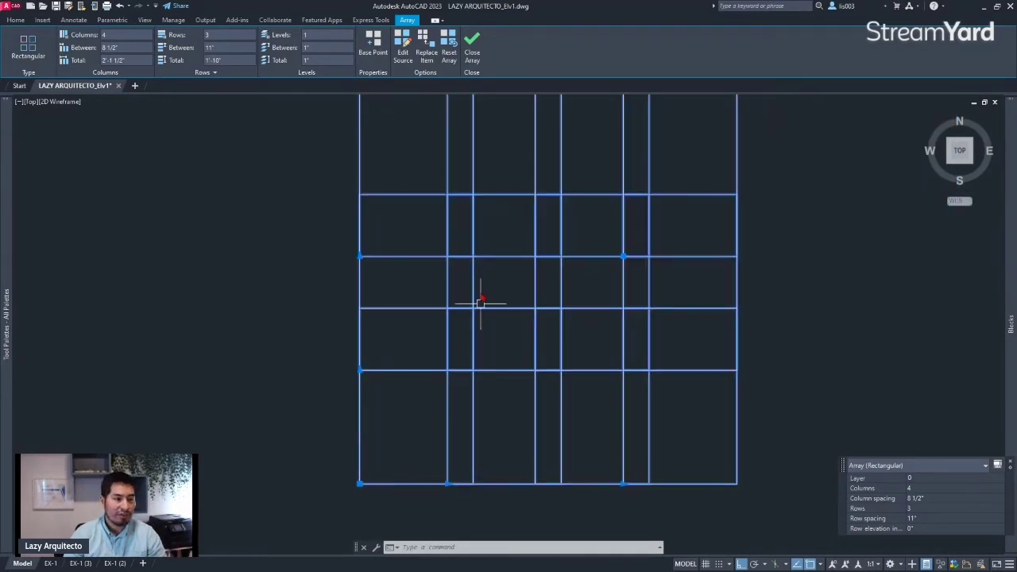
pyautogui.moveTo(482, 280); pyautogui.dragTo(444, 332, button='middle')
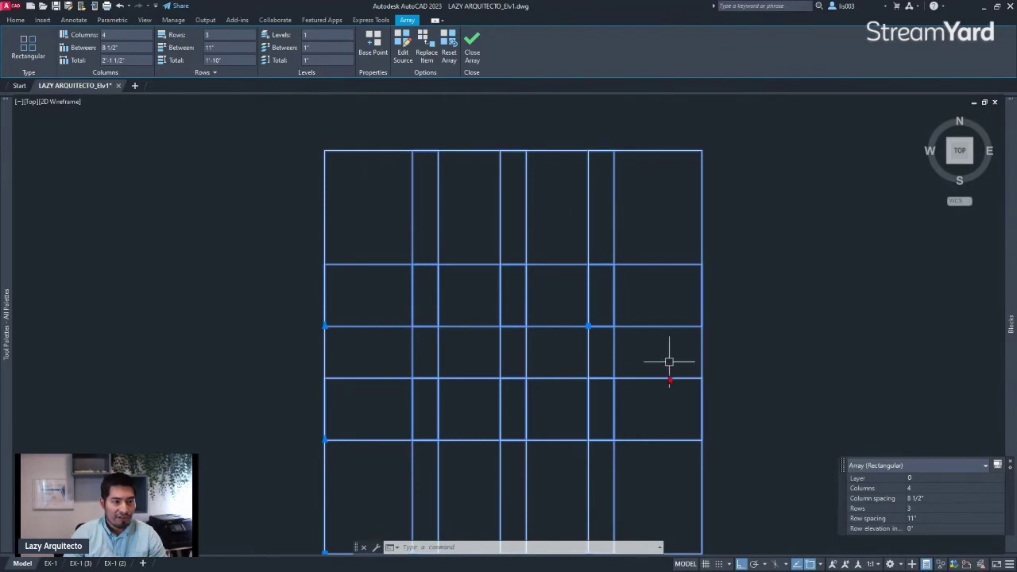
pyautogui.moveTo(446, 441); pyautogui.dragTo(452, 376, button='middle')
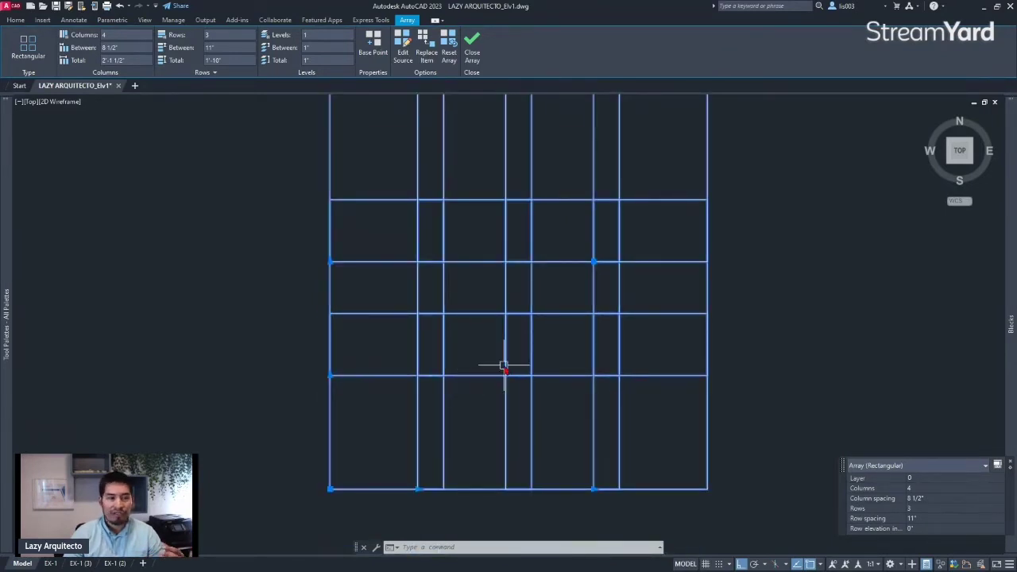
pyautogui.moveTo(504, 363); pyautogui.dragTo(436, 398, button='middle')
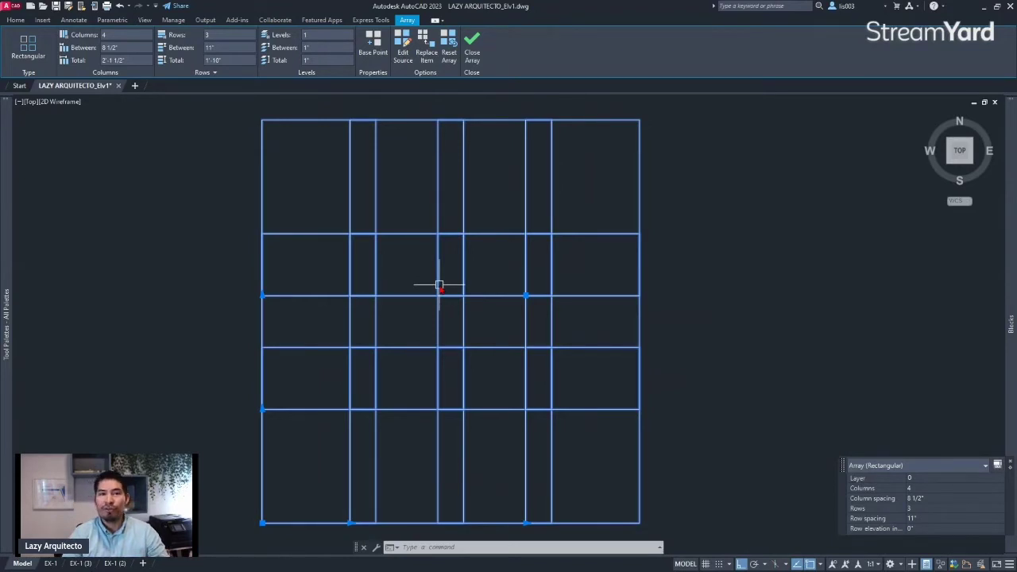
pyautogui.scroll(-4, 418, 320)
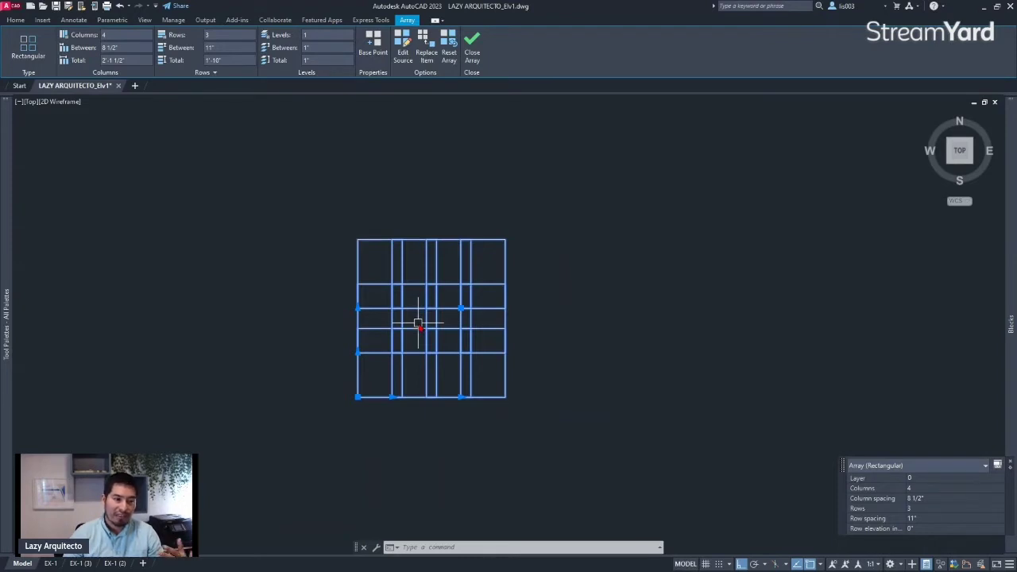
pyautogui.scroll(4, 407, 361)
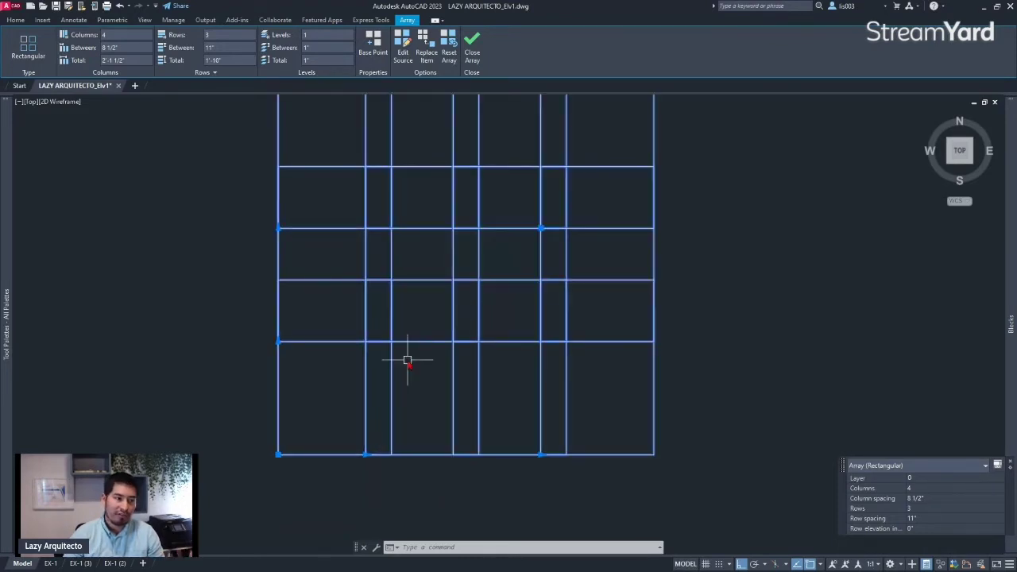
pyautogui.scroll(-4, 405, 379)
# Erase the rectangle array and draw an L shape from an 11" line leftward and a 17" line upward
pyautogui.press('Delete')
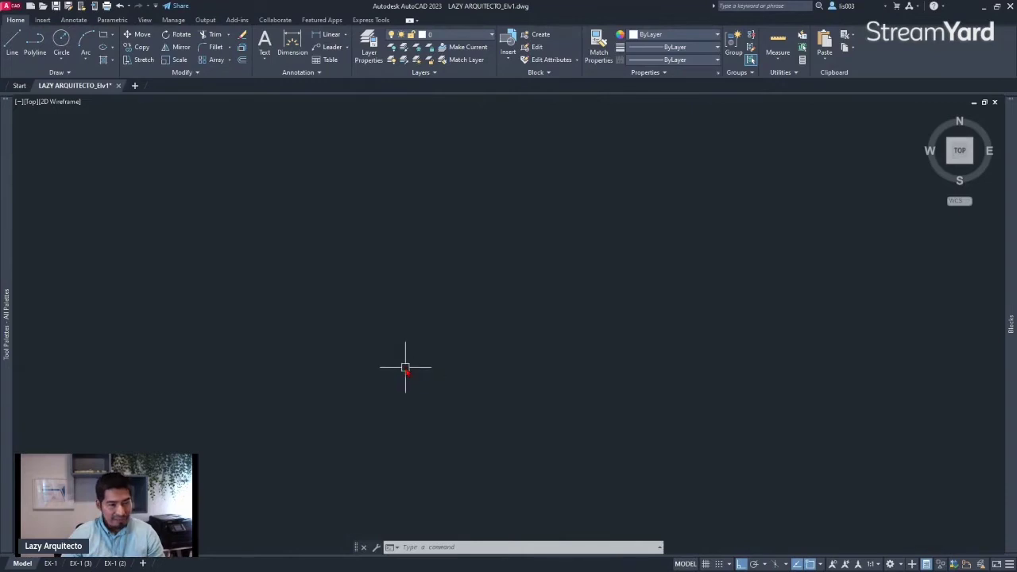
pyautogui.write('L')
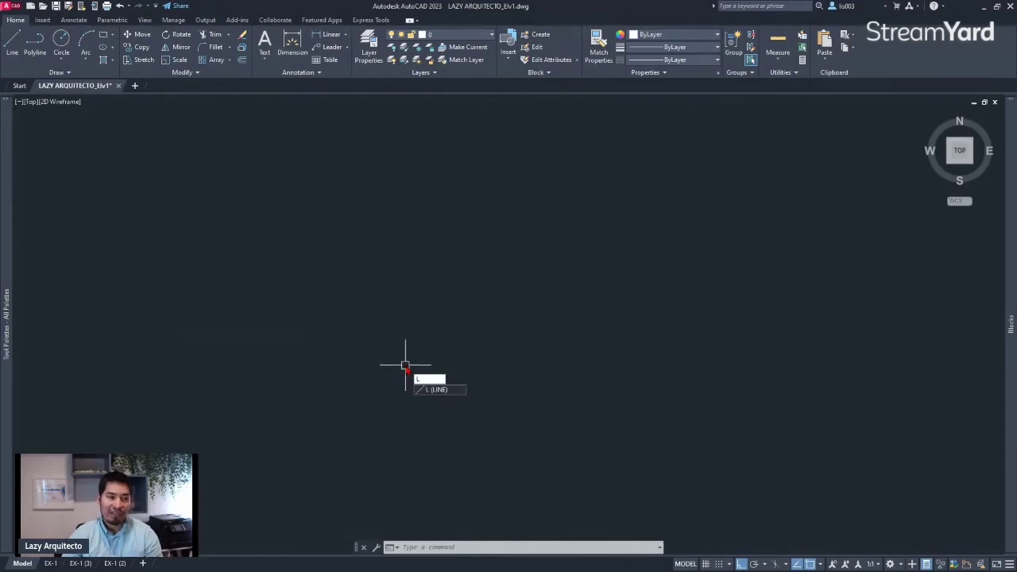
pyautogui.press('Return')
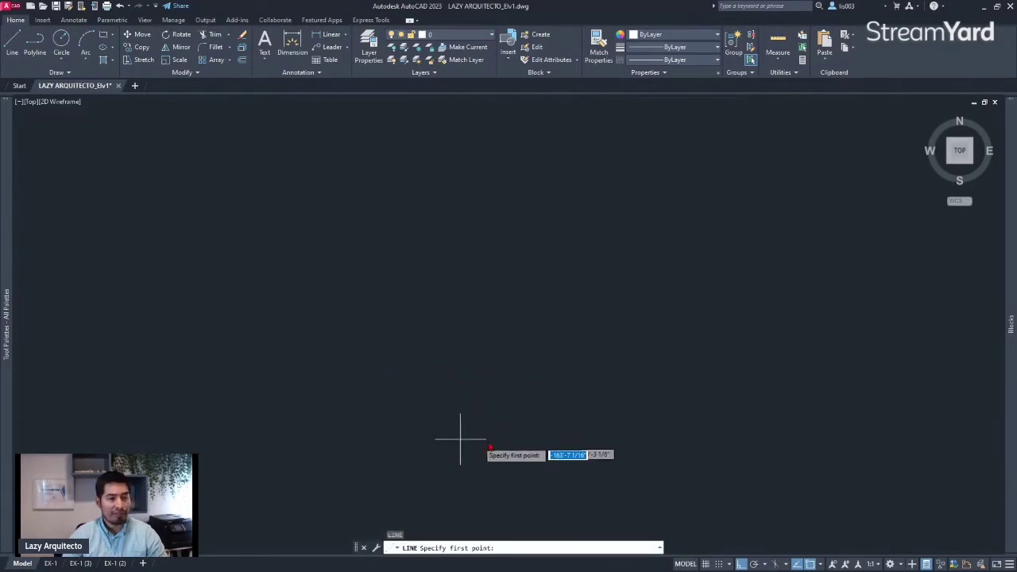
pyautogui.click(508, 428)
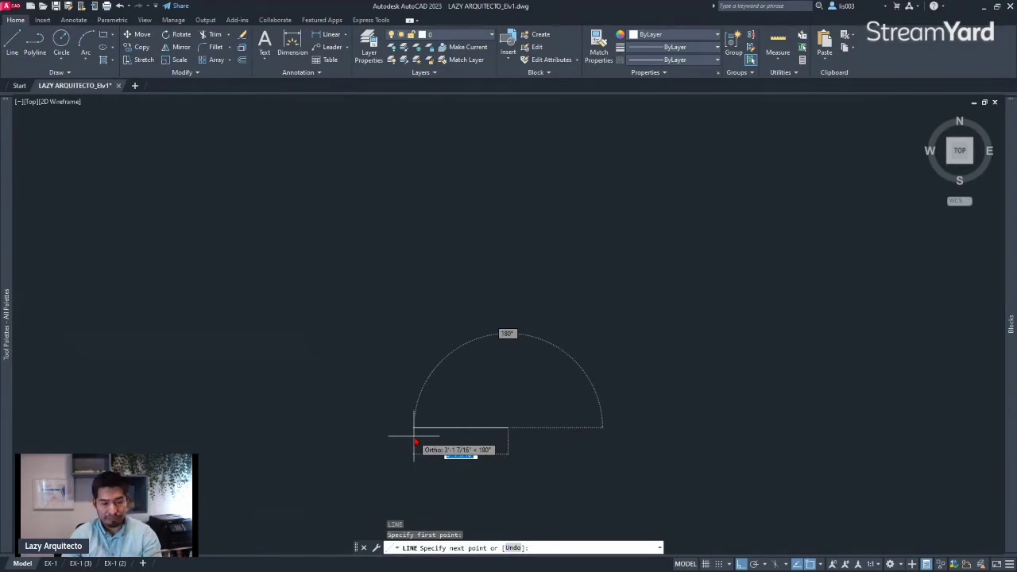
pyautogui.write('1')
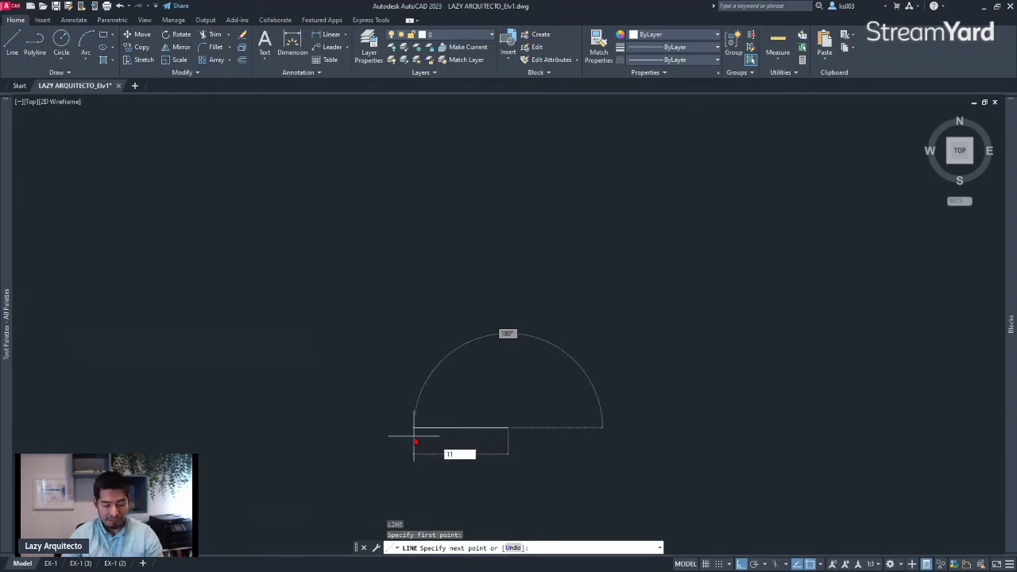
pyautogui.write('1')
pyautogui.press('Return')
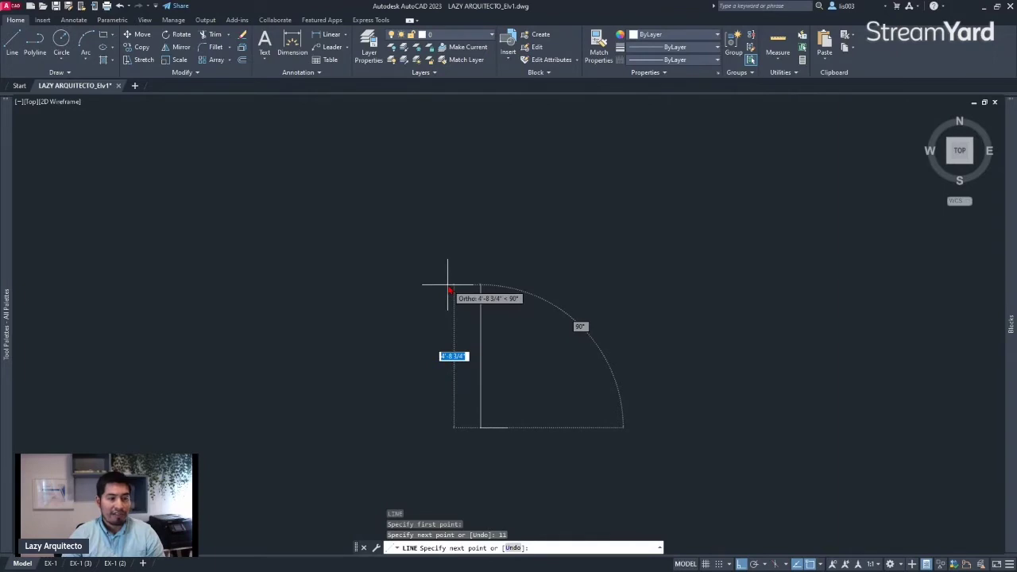
pyautogui.write('17')
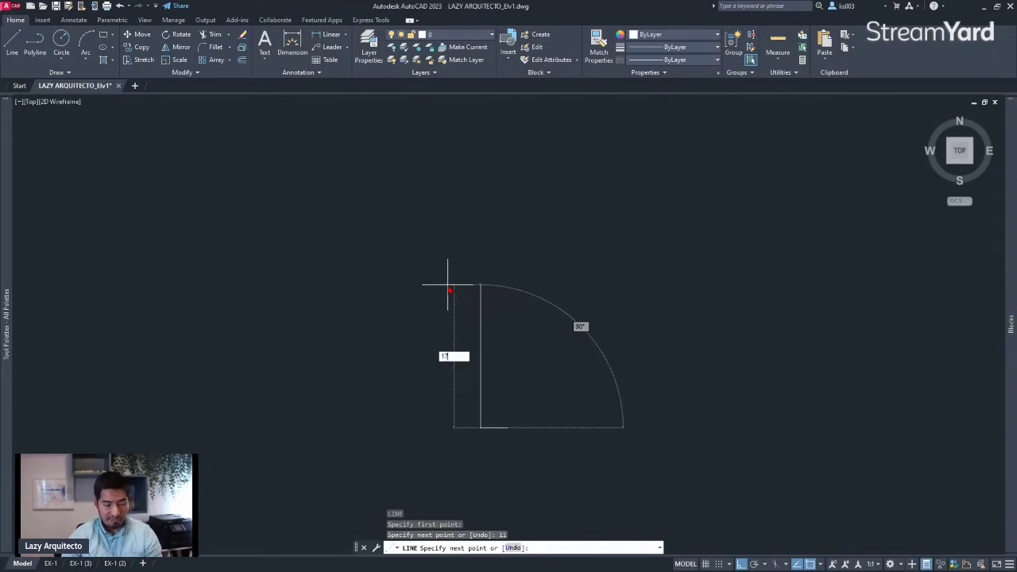
pyautogui.press('Return')
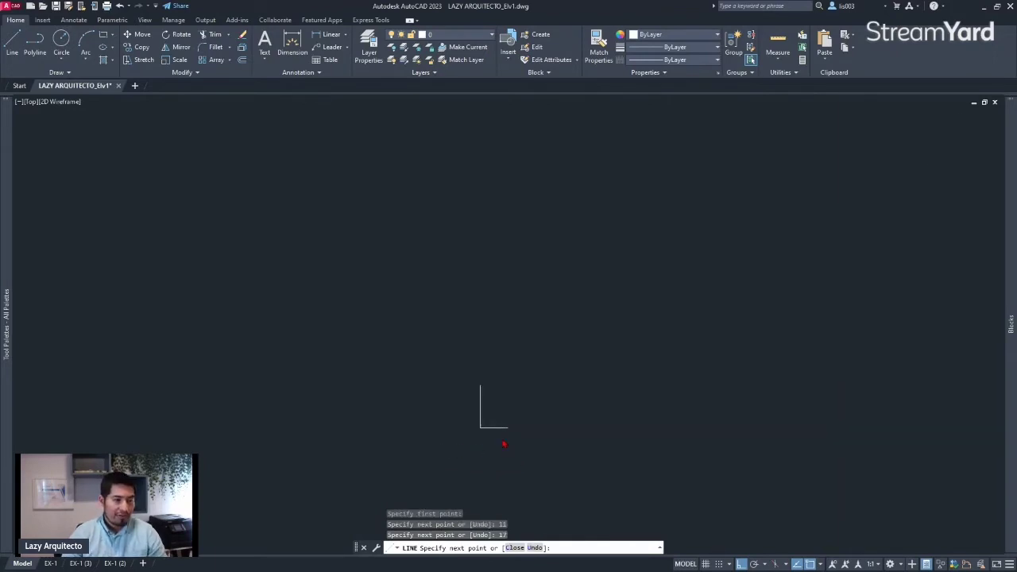
pyautogui.press('Escape')
# Create an associative rectangular array of the two L-shape lines and set its base point at their shared corner
pyautogui.scroll(3, 500, 427)
pyautogui.moveTo(484, 386); pyautogui.dragTo(404, 341, button='middle')
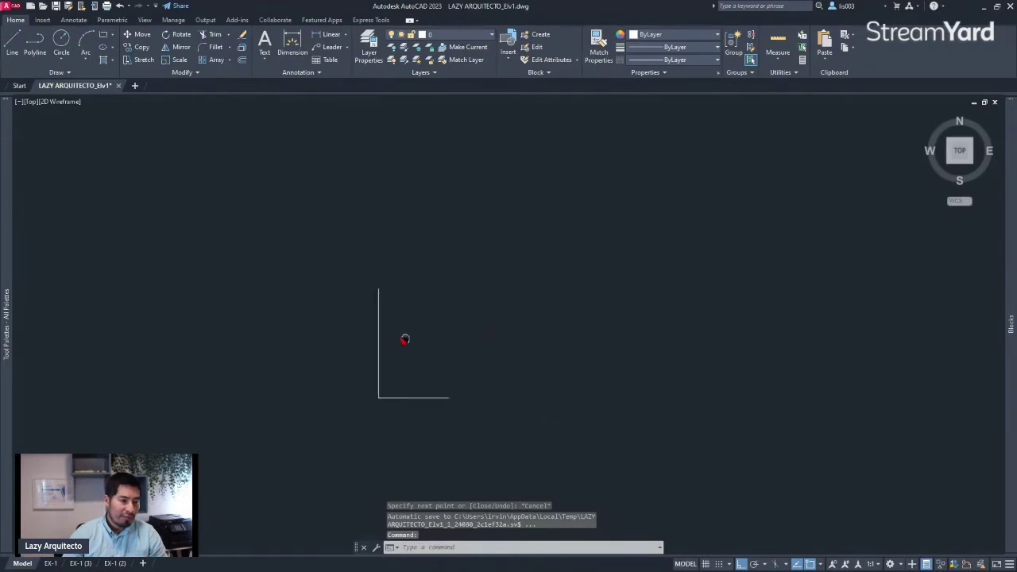
pyautogui.click(403, 422)
pyautogui.click(342, 344)
pyautogui.write('A')
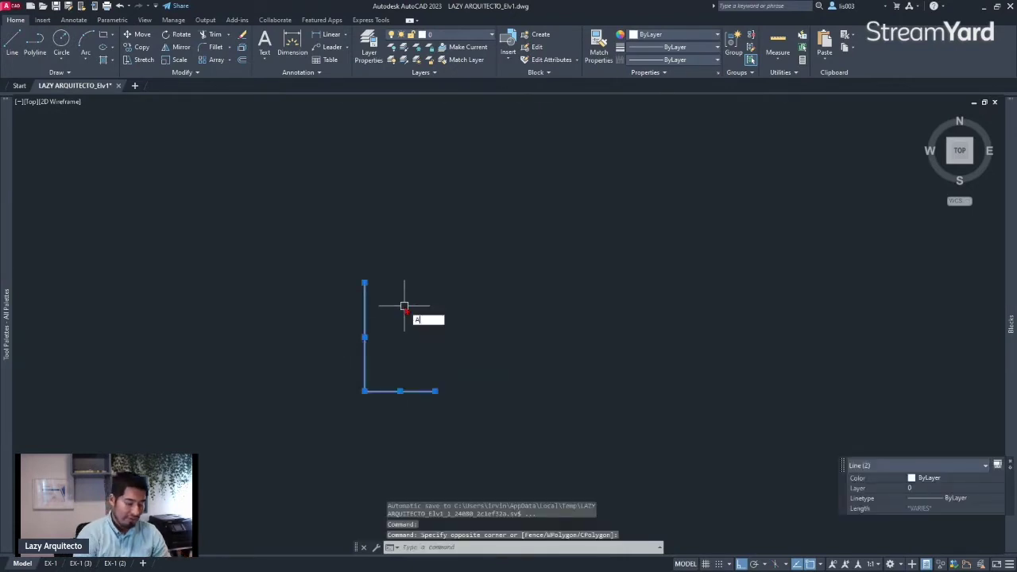
pyautogui.write('RRAYREC')
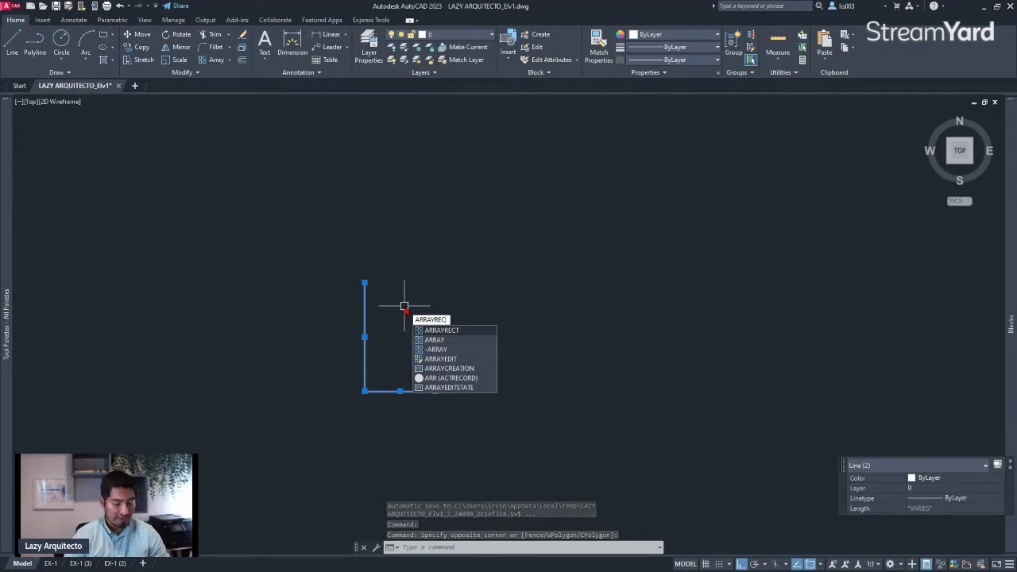
pyautogui.write('T')
pyautogui.press('Return')
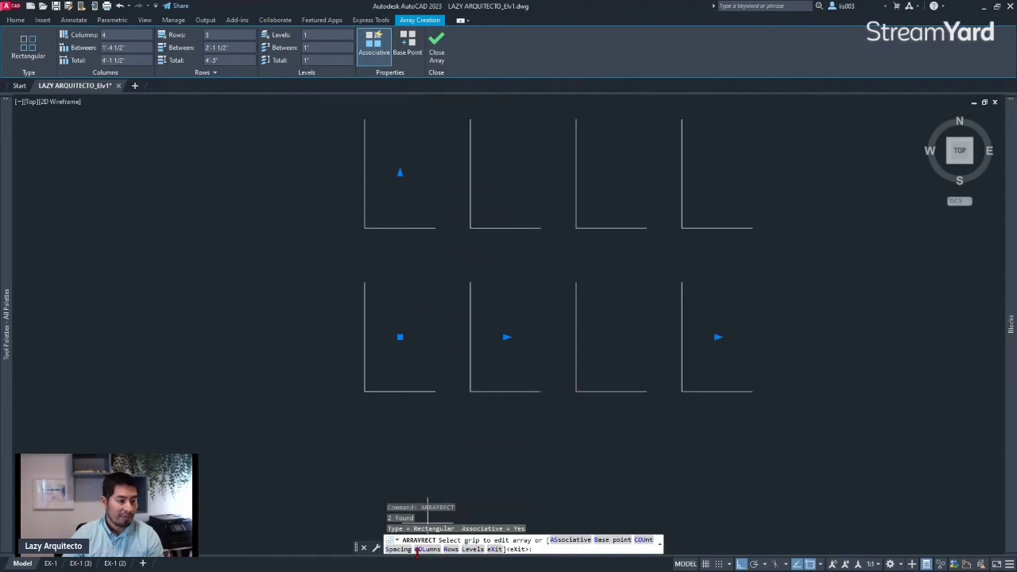
pyautogui.click(611, 540)
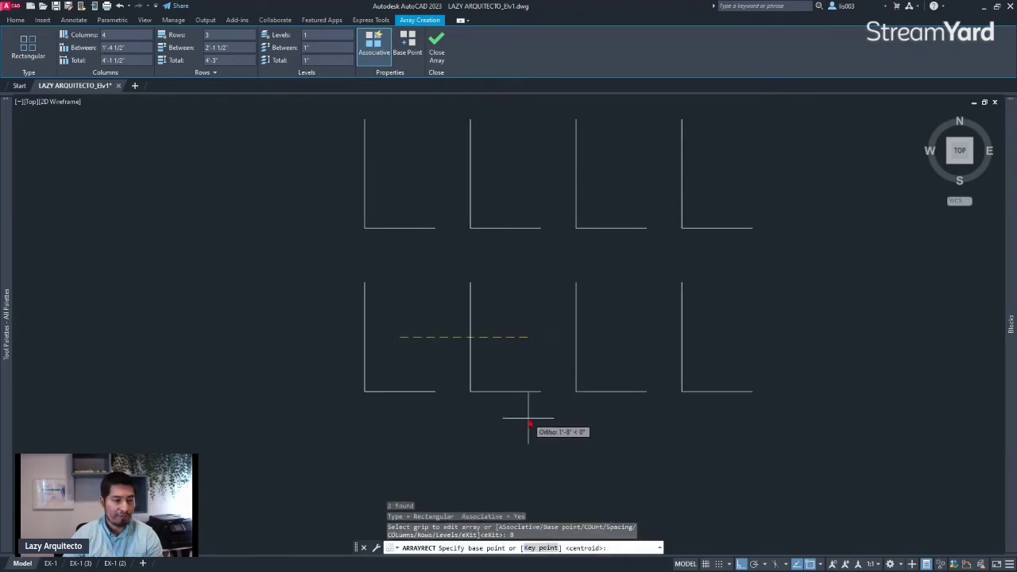
pyautogui.click(363, 391)
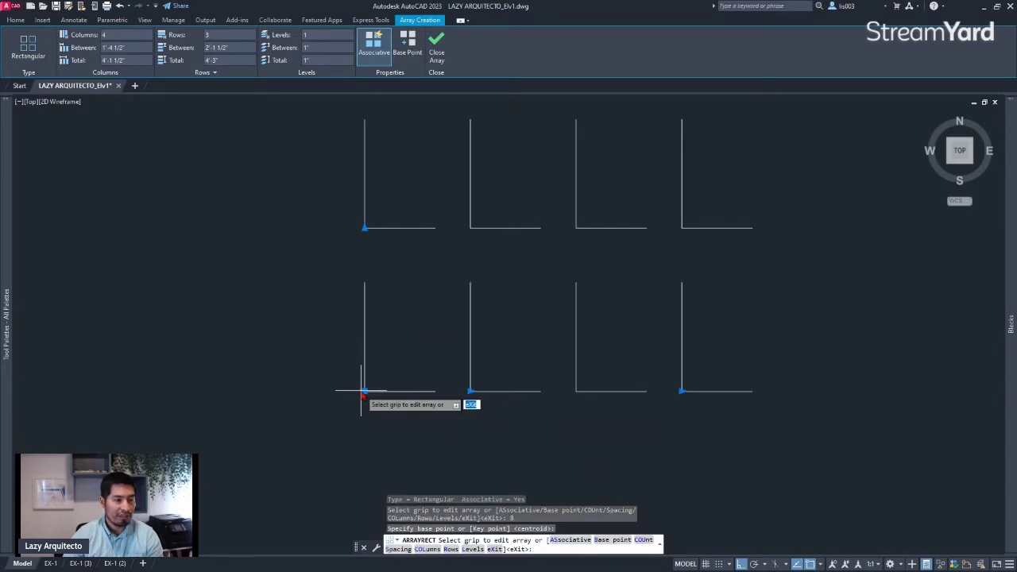
# Set the L-shape array's column spacing to 11" and its row spacing to 1'-5" so neighbouring lines meet end to end
pyautogui.press('Escape')
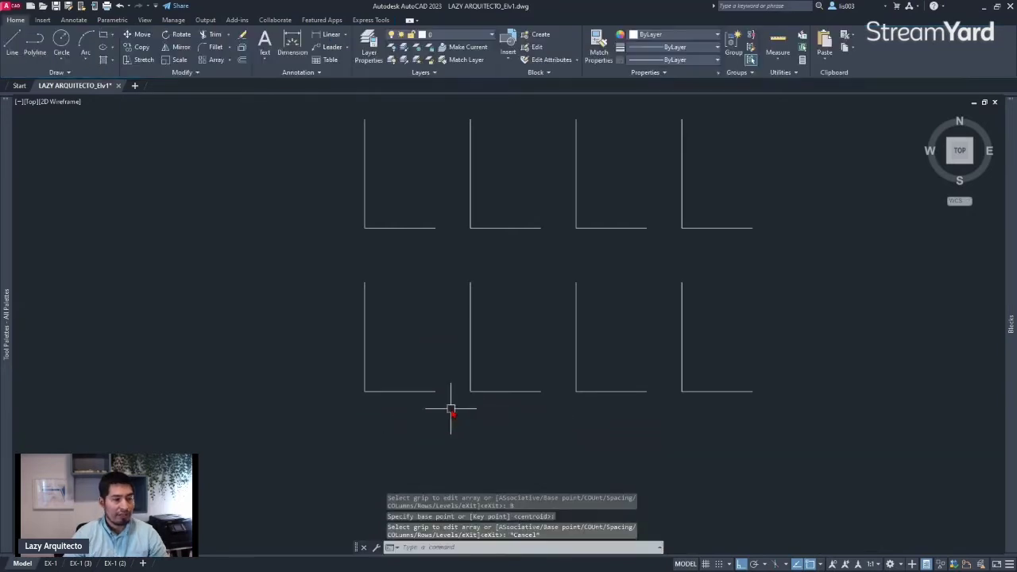
pyautogui.moveTo(498, 406); pyautogui.dragTo(523, 454, button='middle')
pyautogui.click(514, 439)
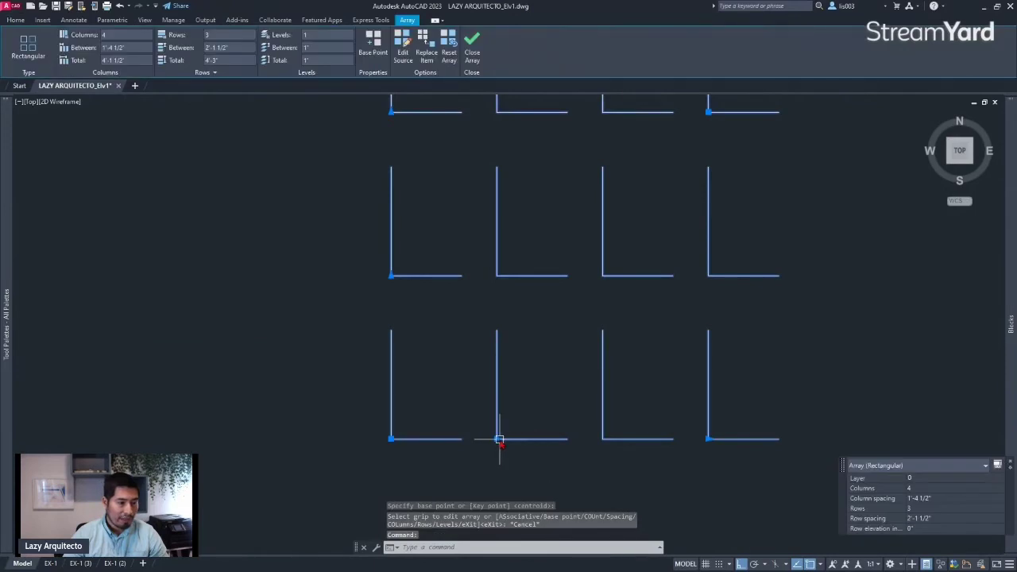
pyautogui.click(498, 439)
pyautogui.click(463, 445)
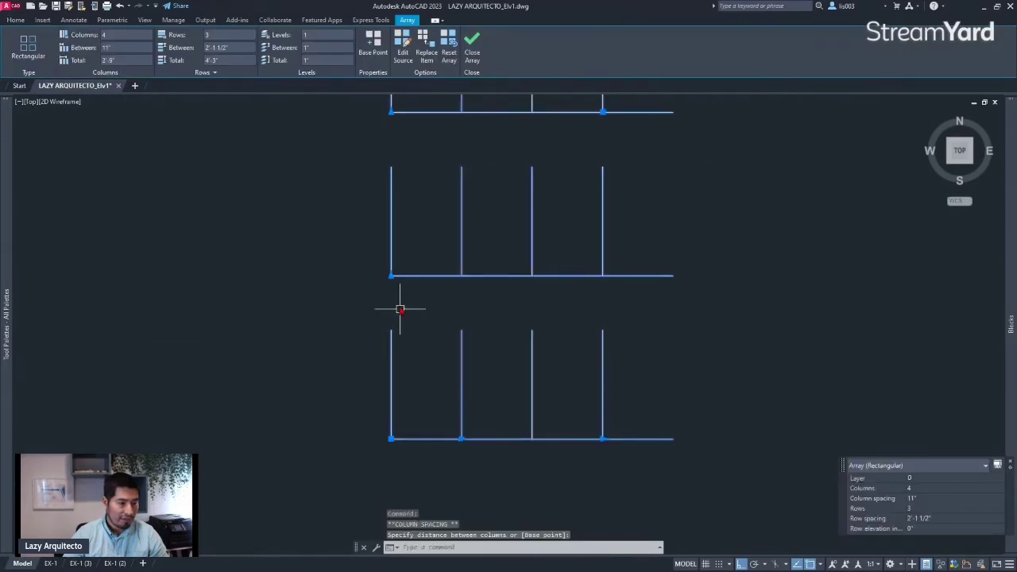
pyautogui.click(391, 276)
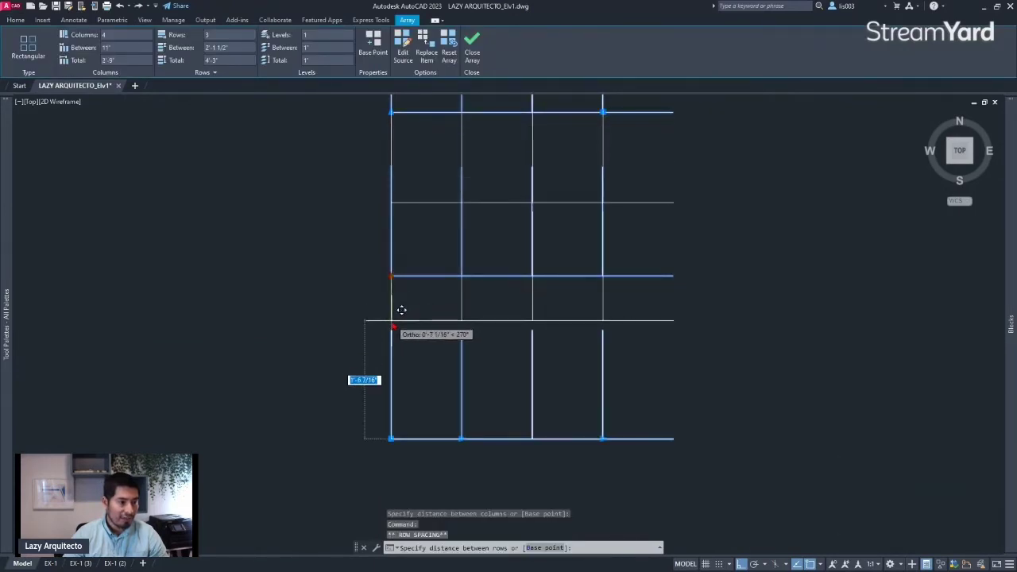
pyautogui.click(400, 320)
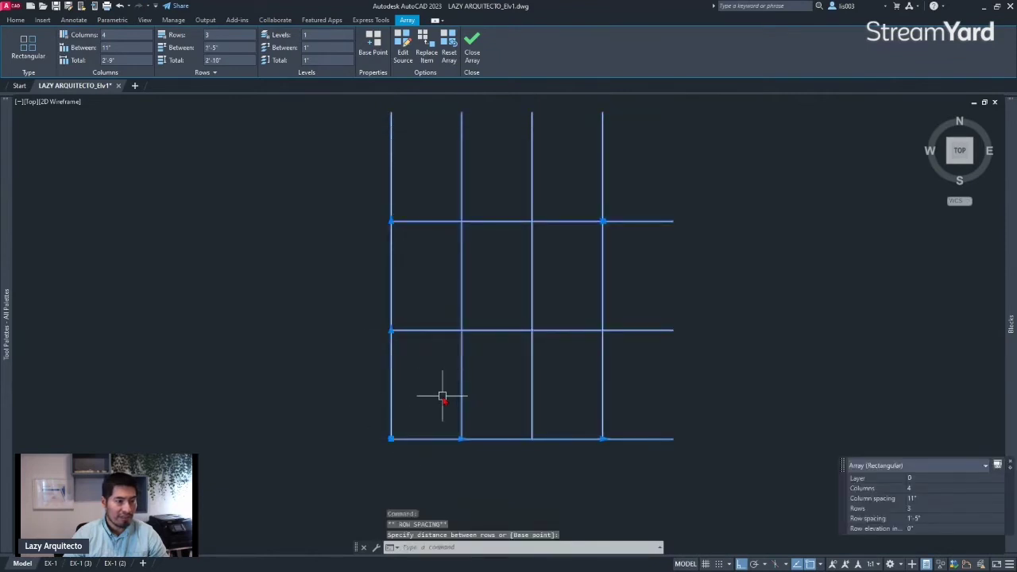
pyautogui.scroll(-2, 453, 410)
pyautogui.press('Escape')
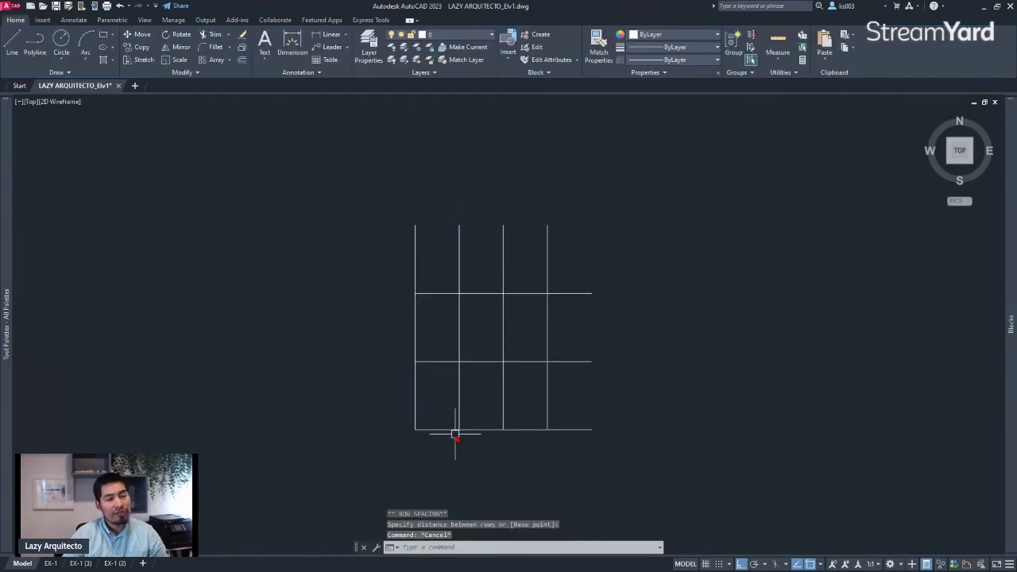
# Extend the L-shape array to 9 columns and 6 rows
pyautogui.click(455, 434)
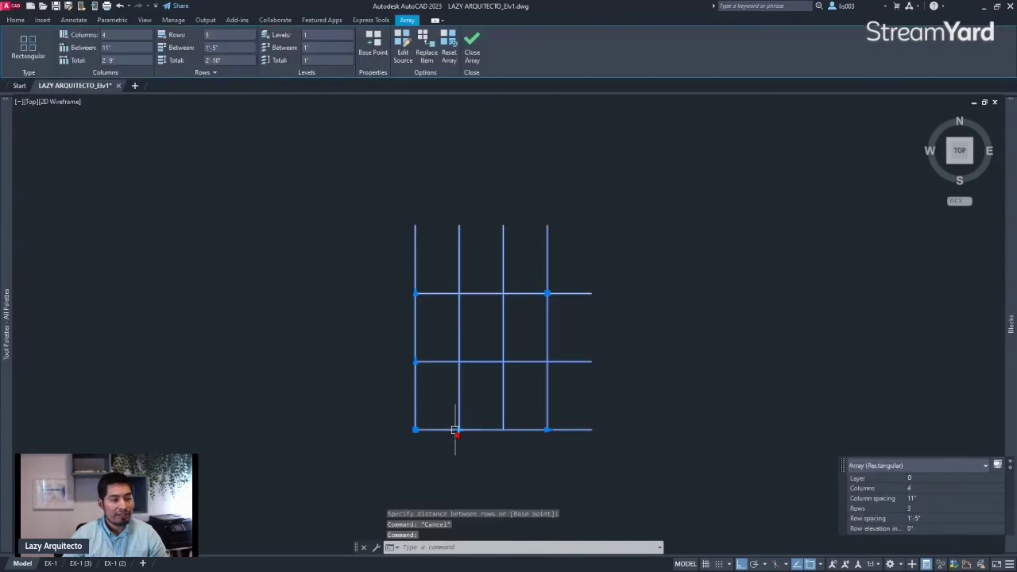
pyautogui.scroll(-2, 454, 434)
pyautogui.click(512, 430)
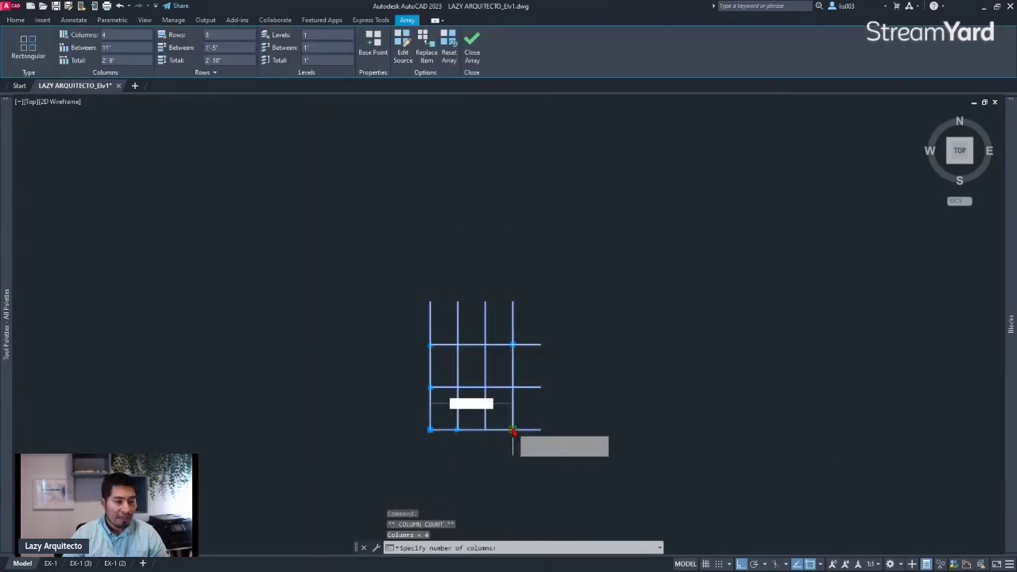
pyautogui.click(669, 437)
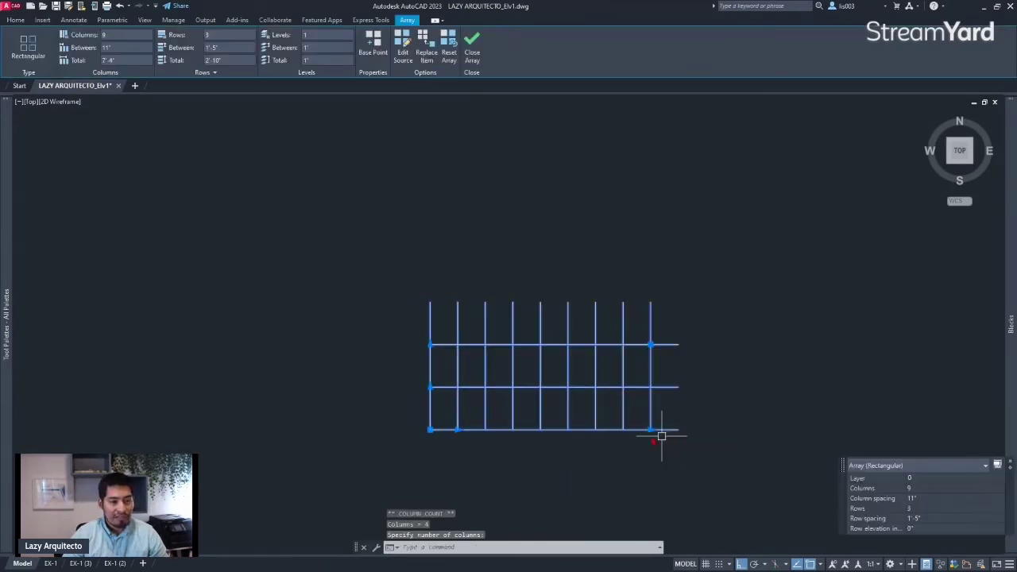
pyautogui.click(429, 347)
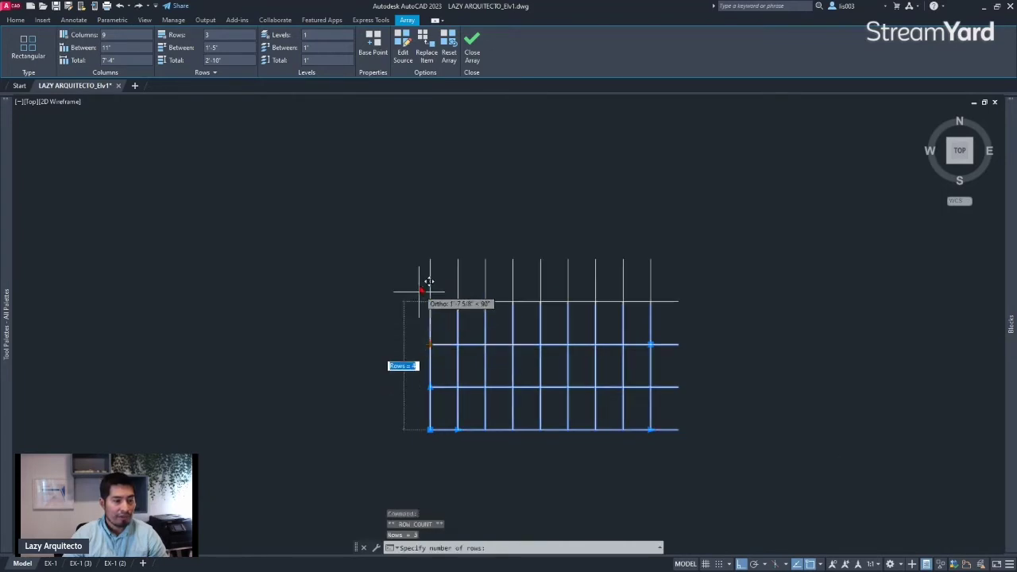
pyautogui.click(422, 209)
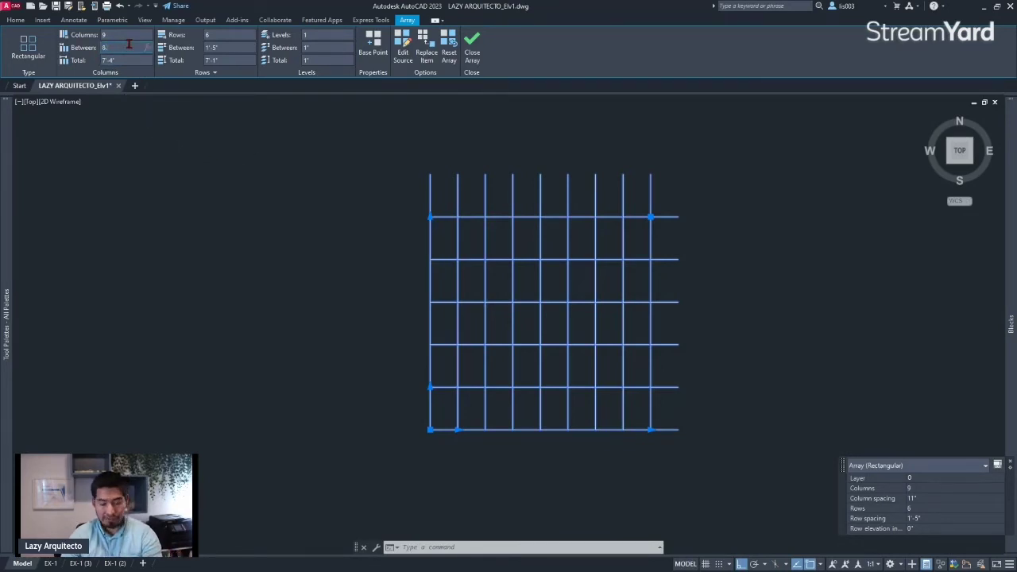
# Set the array's column spacing to 8 1/2" and its row spacing to 11" for letter-size pages
pyautogui.click(215, 47)
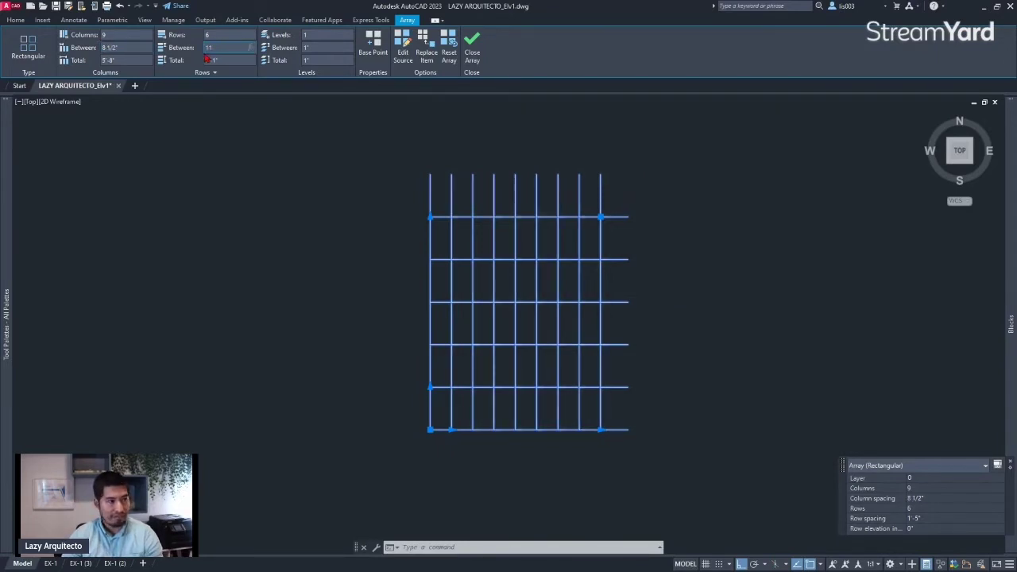
pyautogui.write('11')
pyautogui.press('Return')
pyautogui.scroll(2, 513, 390)
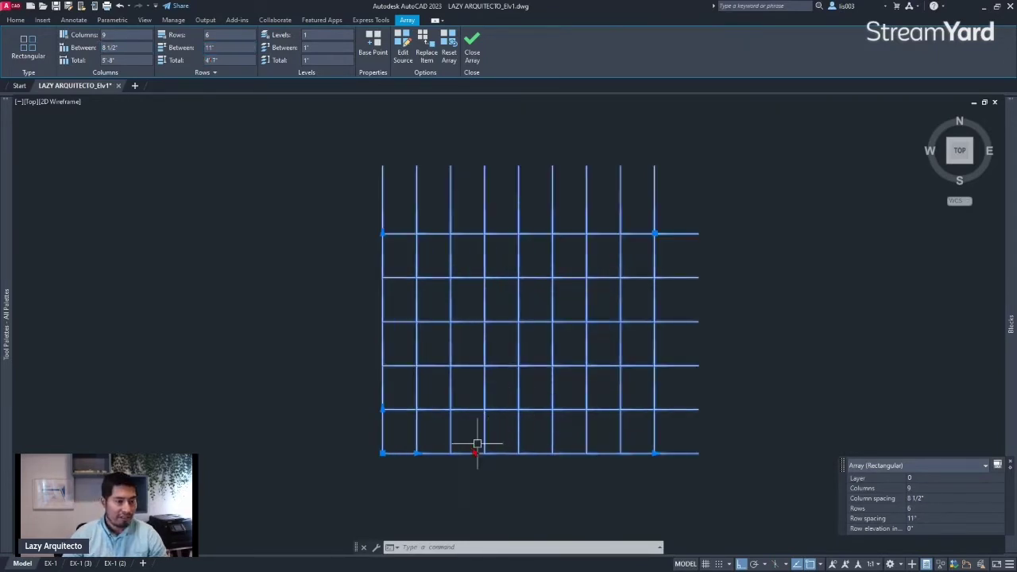
pyautogui.press('Escape')
# Extend the grid array horizontally to 13 columns
pyautogui.scroll(2, 476, 437)
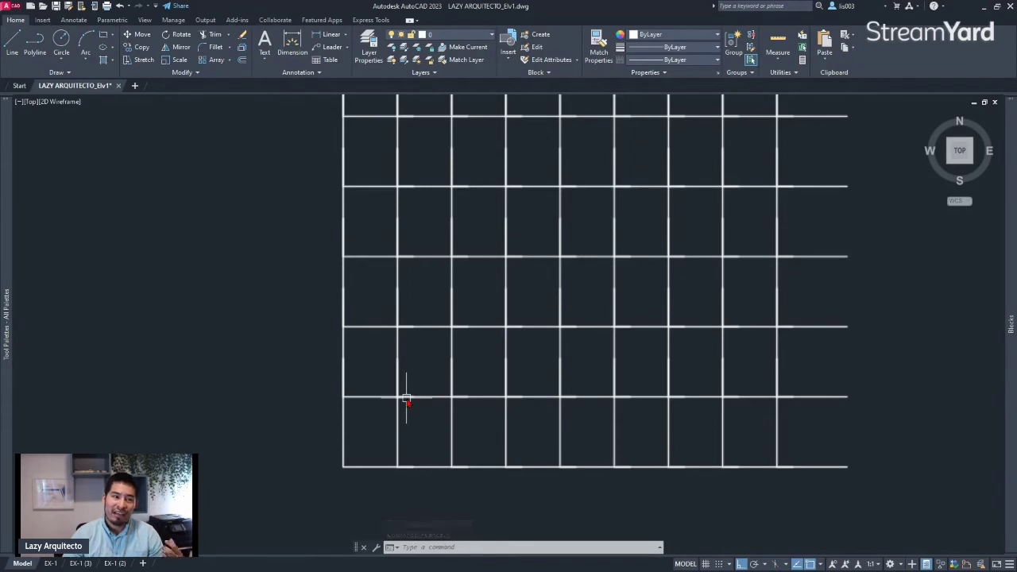
pyautogui.scroll(-2, 406, 402)
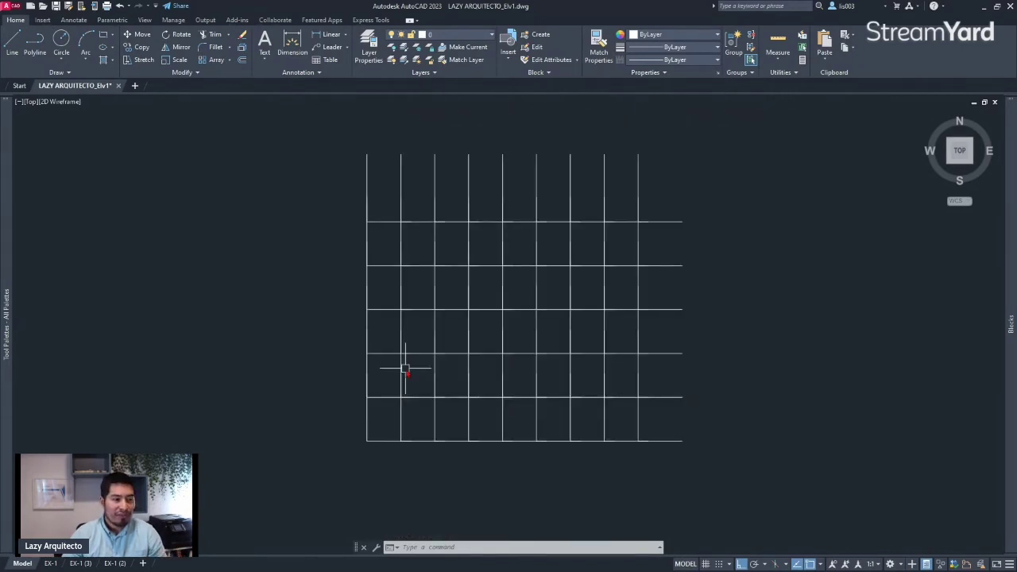
pyautogui.click(404, 368)
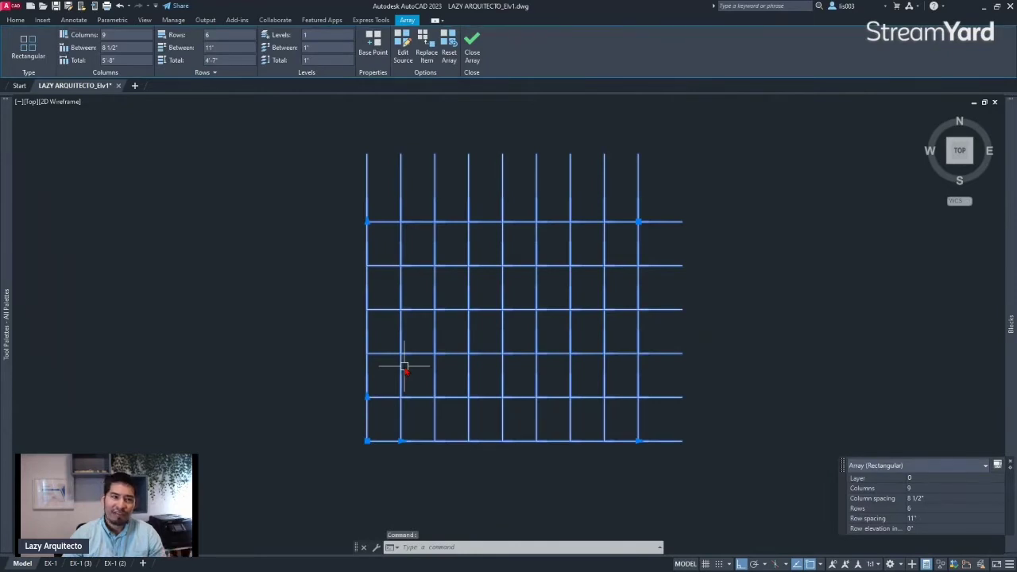
pyautogui.click(640, 442)
pyautogui.click(787, 442)
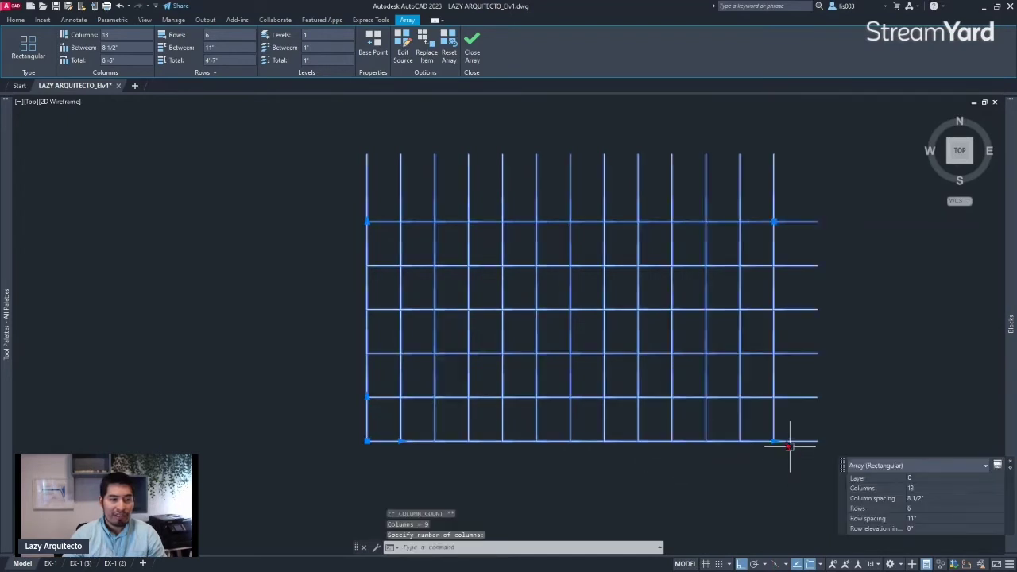
# Reduce the grid array to 3 rows and extend it back upward to 8 rows
pyautogui.click(371, 224)
pyautogui.click(320, 336)
pyautogui.scroll(-4, 472, 314)
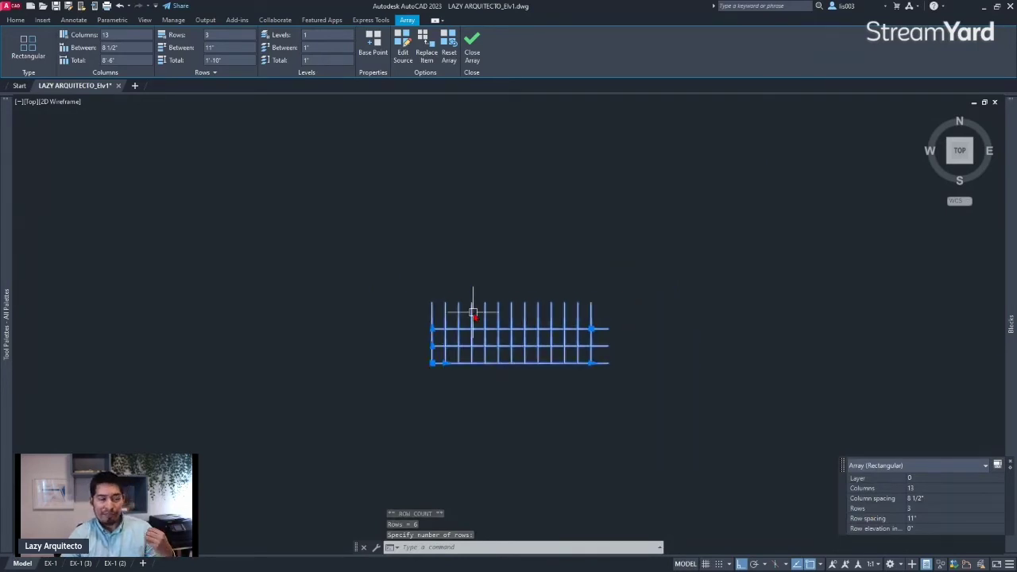
pyautogui.click(432, 328)
pyautogui.click(446, 227)
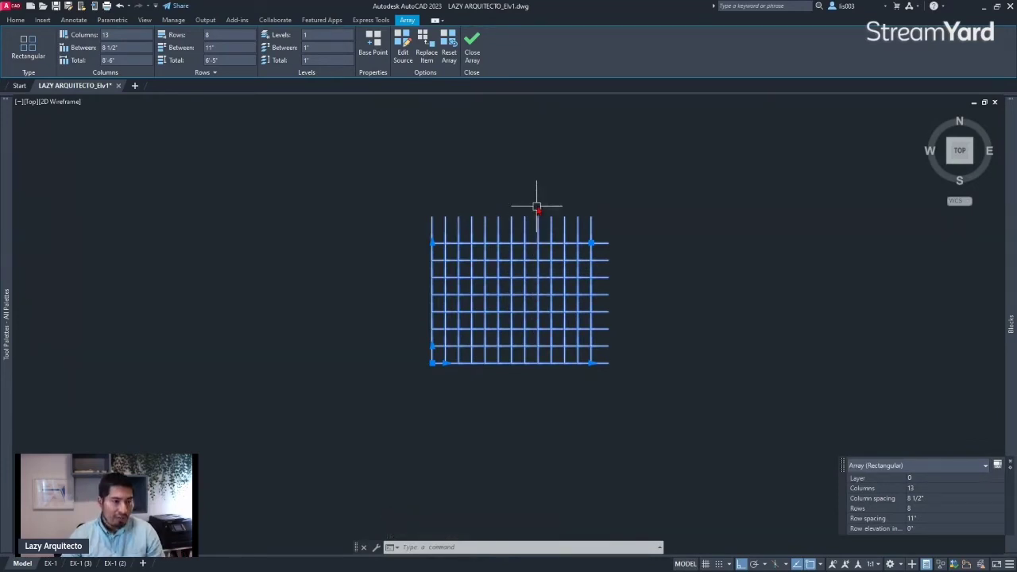
# Copy the grid array from model space and paste it beside the title block sheet on layout EX-1 (2)
pyautogui.hotkey('ctrl', 'c')
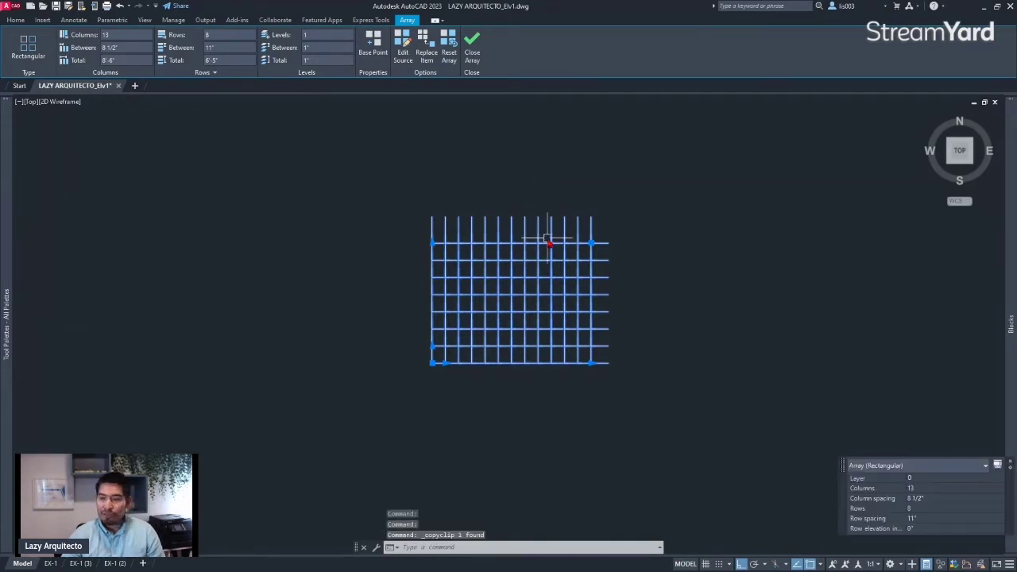
pyautogui.click(116, 563)
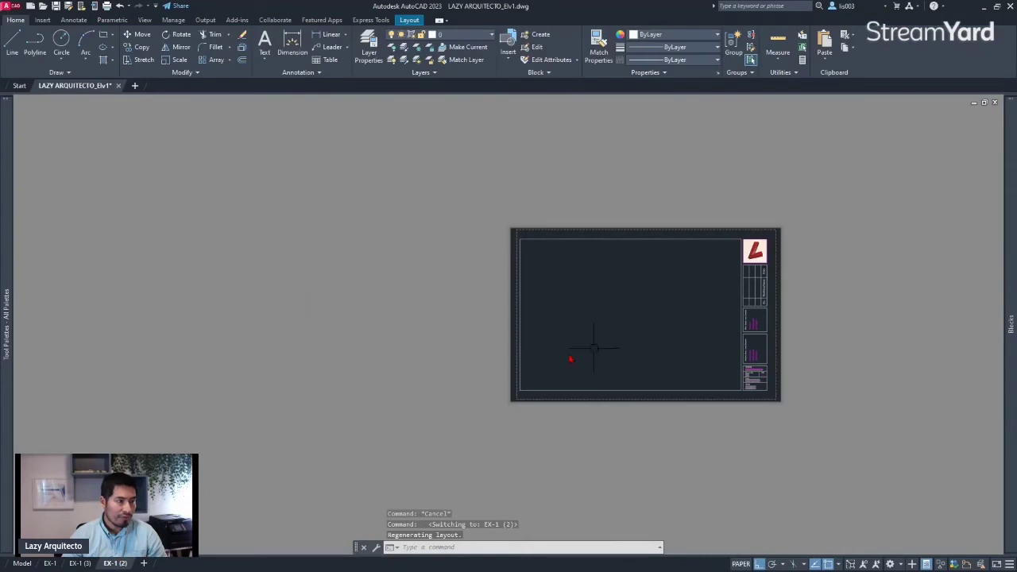
pyautogui.moveTo(627, 336); pyautogui.dragTo(486, 334, button='middle')
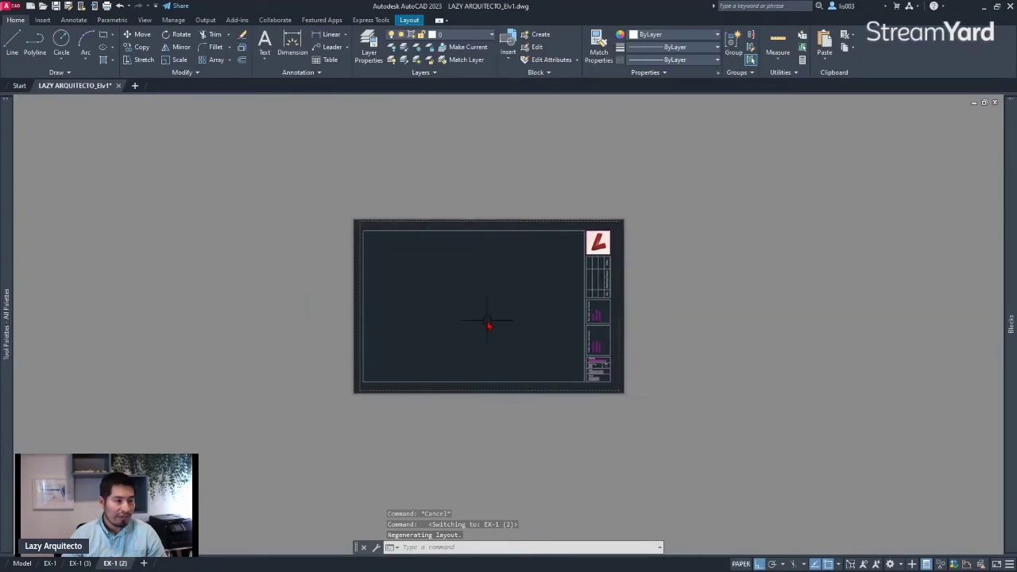
pyautogui.middleClick(488, 326)
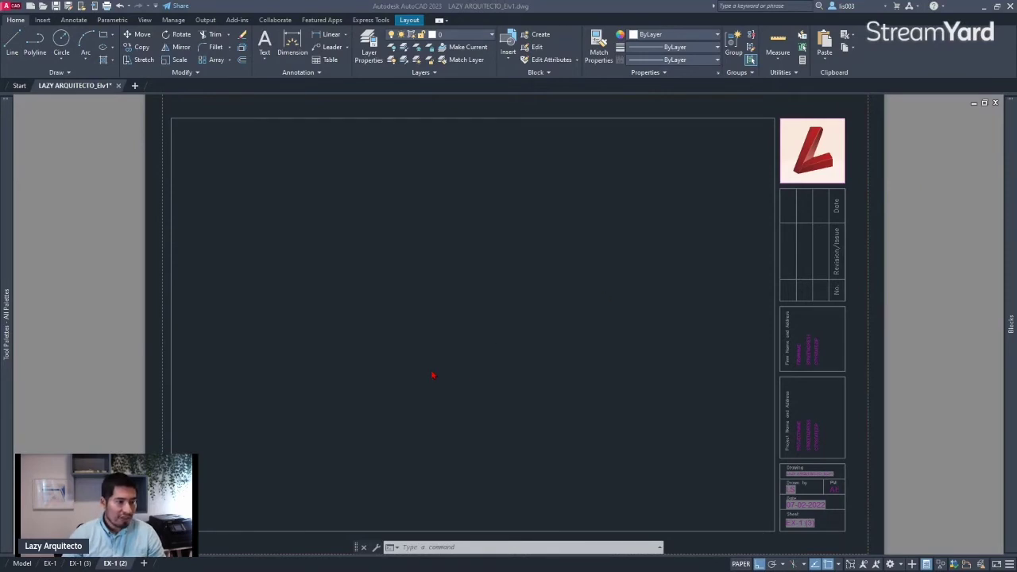
pyautogui.scroll(-5, 427, 345)
pyautogui.moveTo(624, 341); pyautogui.dragTo(345, 325, button='middle')
pyautogui.scroll(-2, 298, 382)
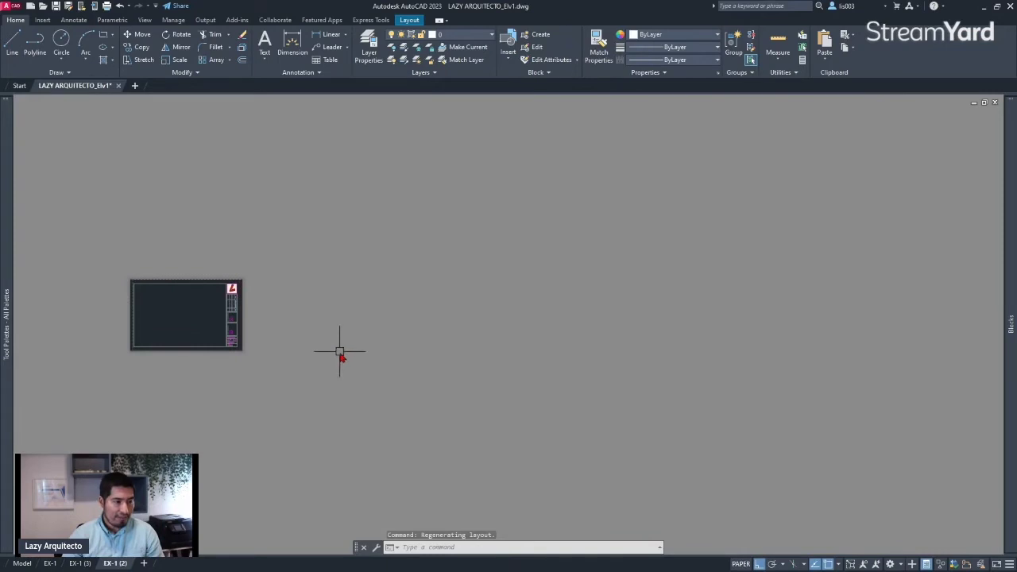
pyautogui.hotkey('ctrl', 'v')
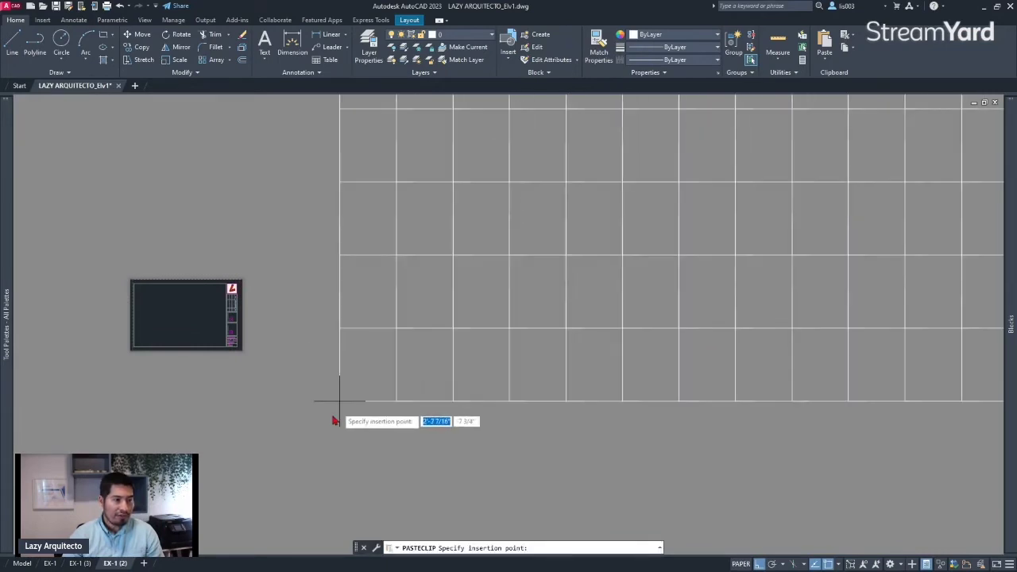
pyautogui.click(312, 431)
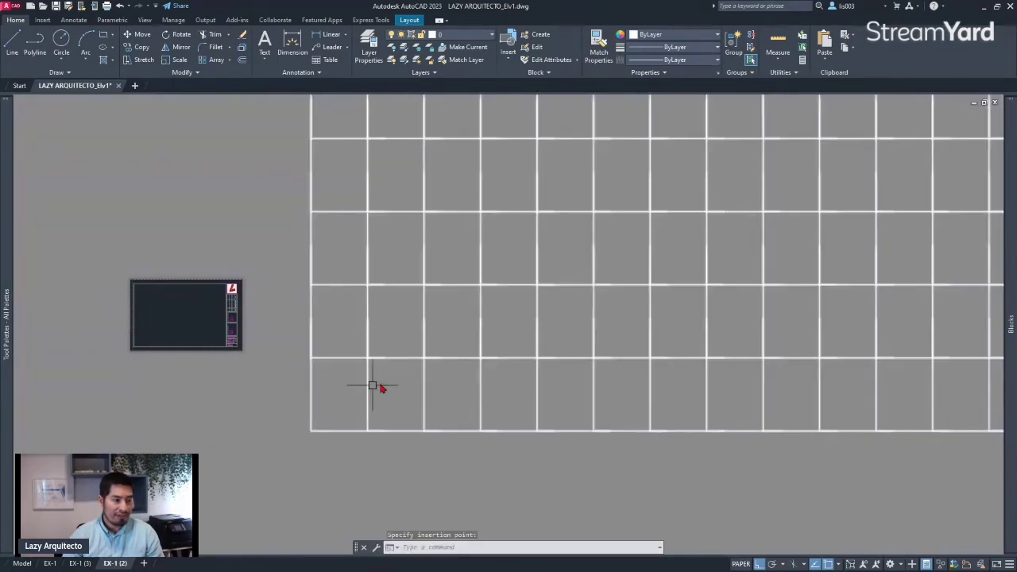
pyautogui.scroll(-3, 435, 401)
pyautogui.click(480, 353)
pyautogui.press('Escape')
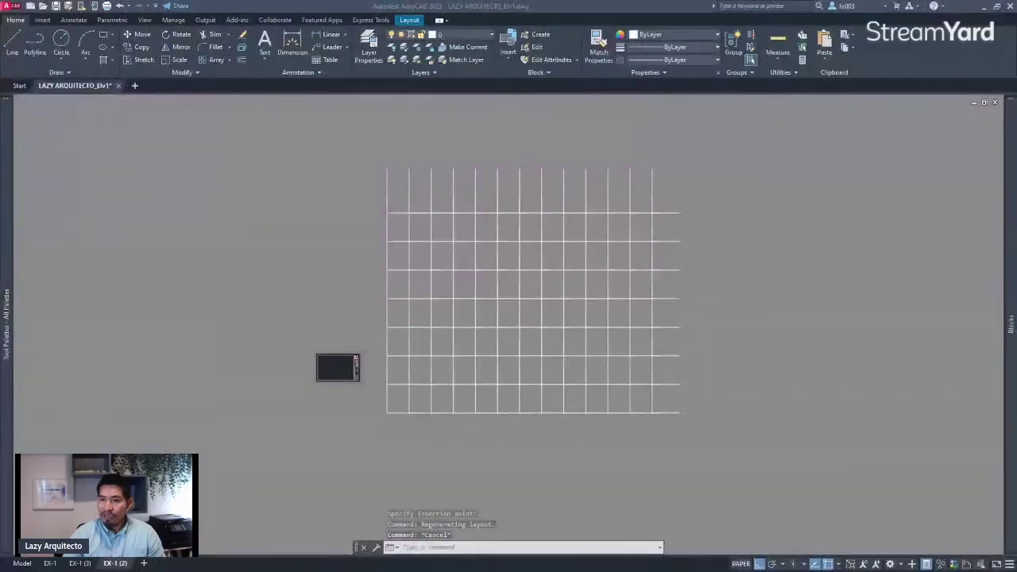
# Open the COMcheck compliance report PDF, check its page thumbnails through the last page, and close the file folder window
pyautogui.moveTo(1016, 168); pyautogui.dragTo(568, 225)
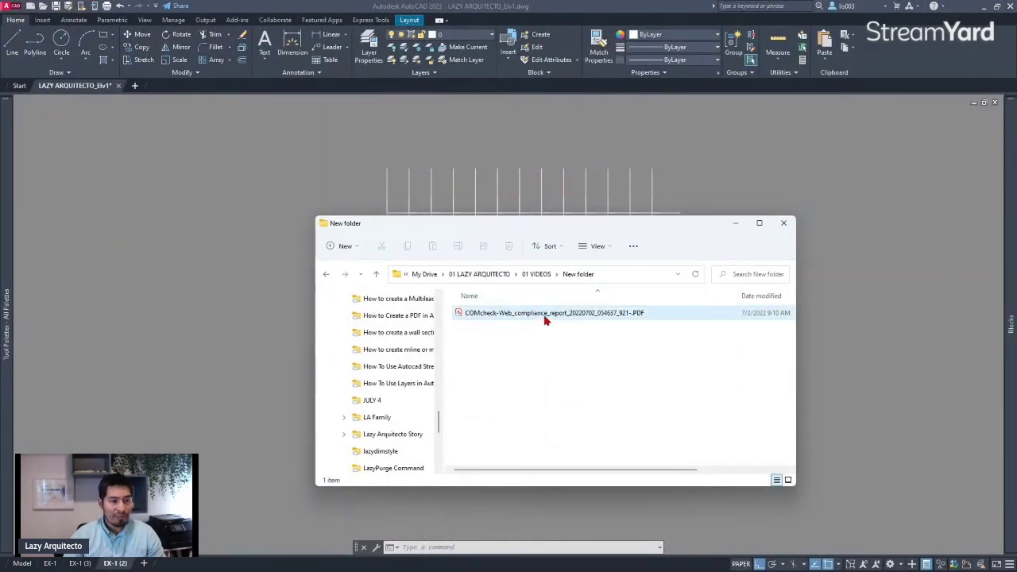
pyautogui.click(546, 319)
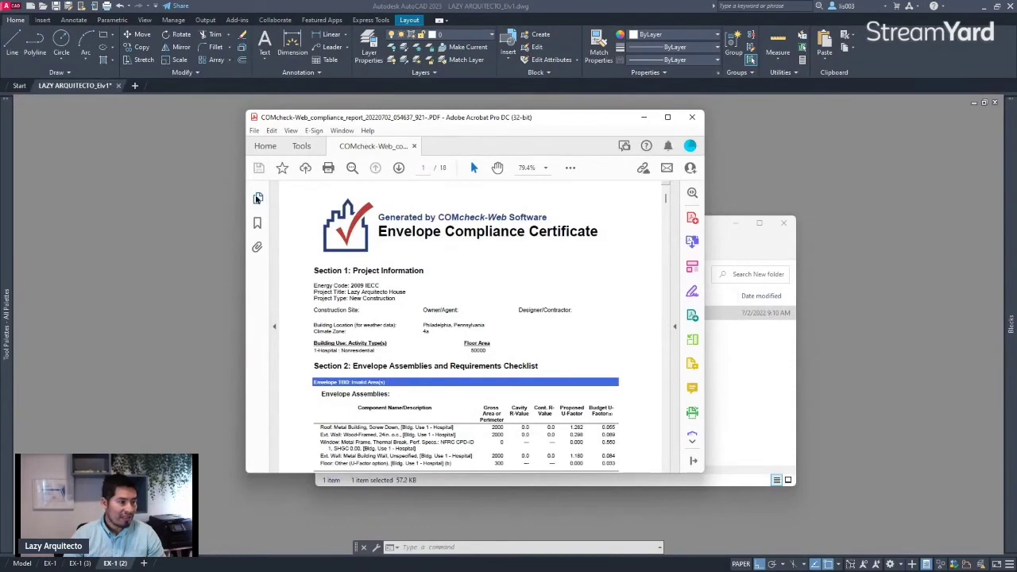
pyautogui.click(258, 199)
pyautogui.moveTo(326, 298); pyautogui.dragTo(359, 393)
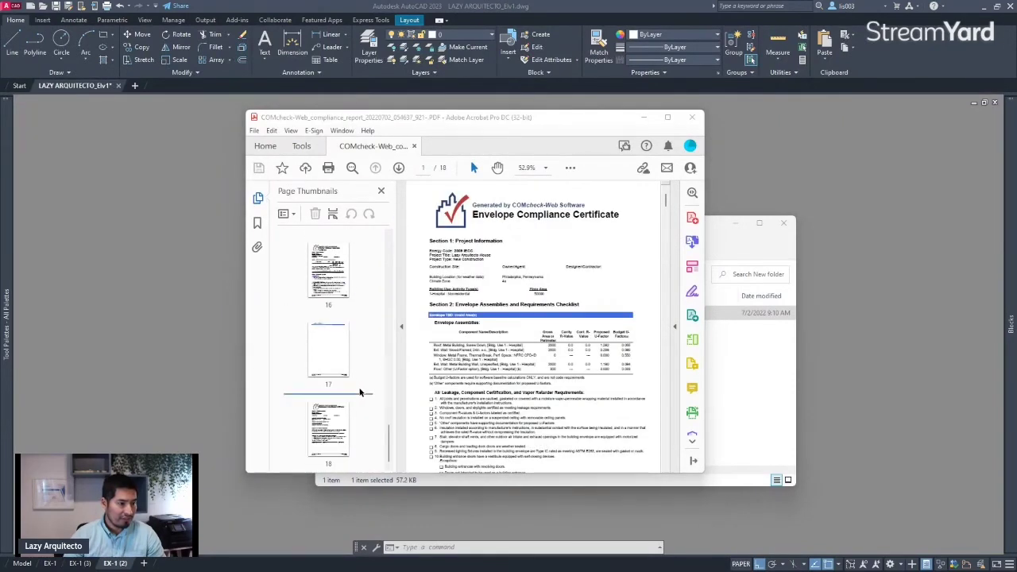
pyautogui.click(328, 425)
pyautogui.moveTo(561, 129); pyautogui.dragTo(1016, 125)
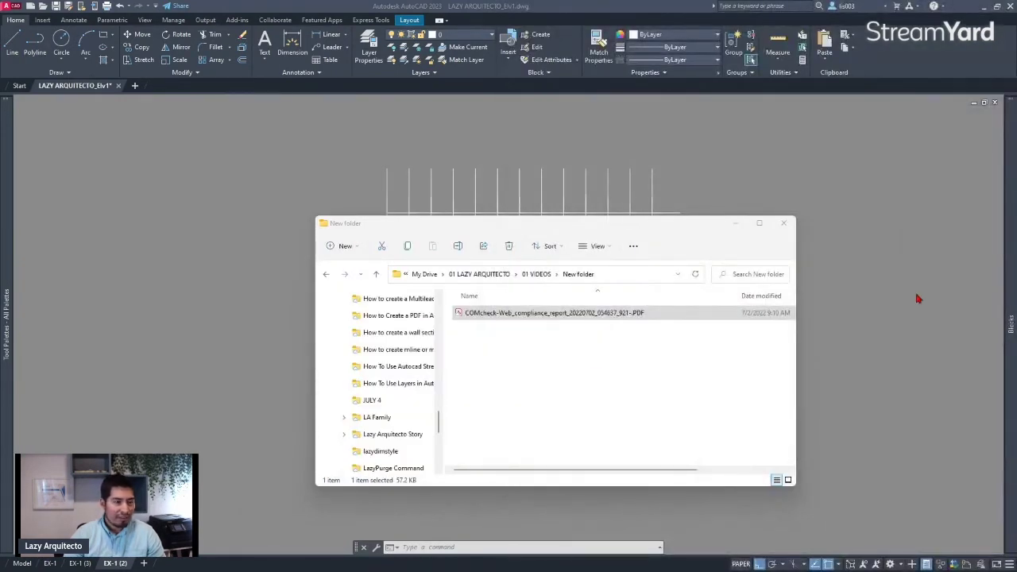
pyautogui.click(783, 224)
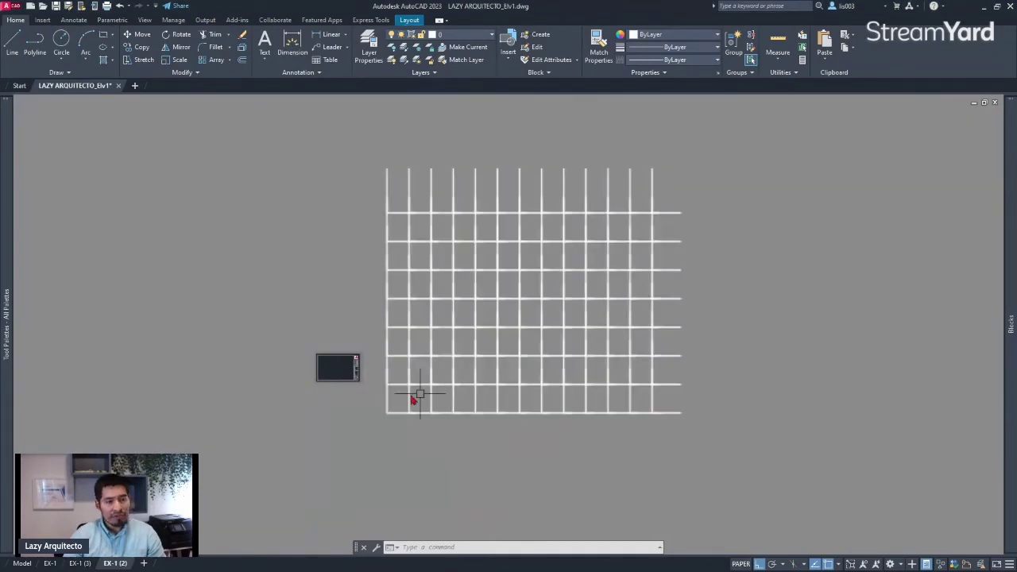
pyautogui.scroll(4, 359, 409)
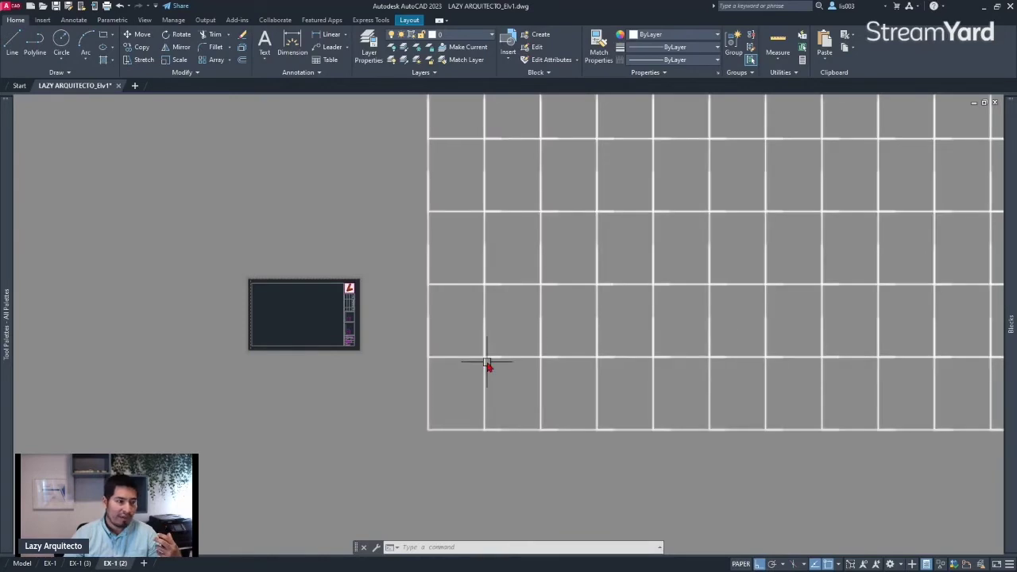
pyautogui.scroll(4, 297, 297)
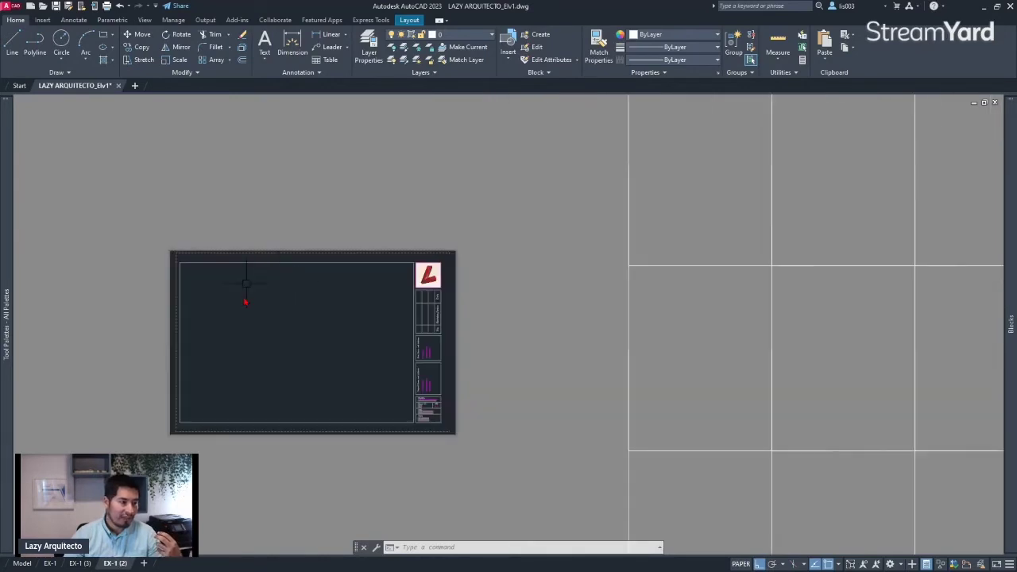
pyautogui.scroll(-2, 270, 362)
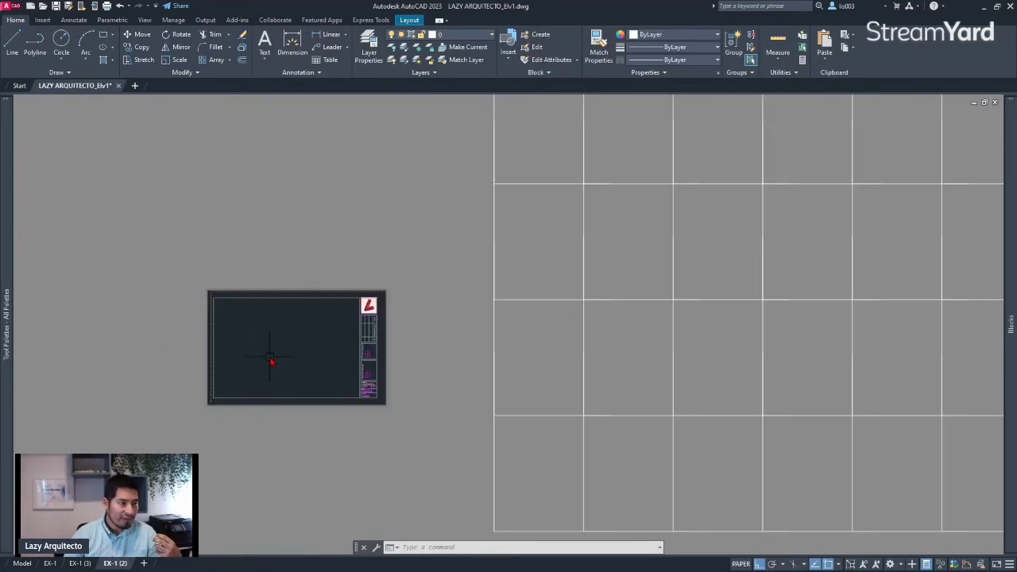
# Reduce the grid array beside the title block sheet to 7 columns
pyautogui.scroll(2, 270, 358)
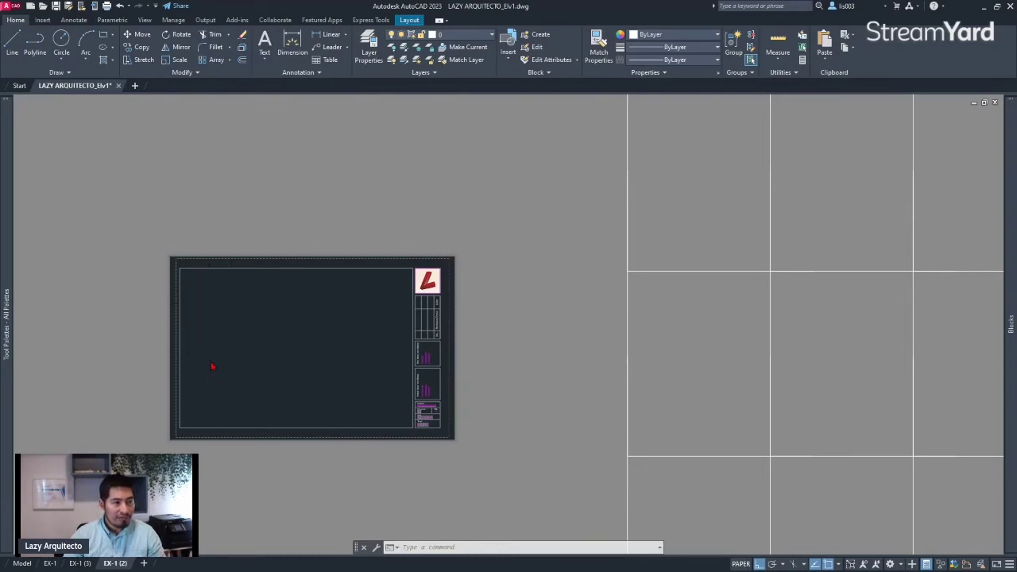
pyautogui.scroll(-8, 212, 357)
pyautogui.click(270, 350)
pyautogui.scroll(2, 277, 365)
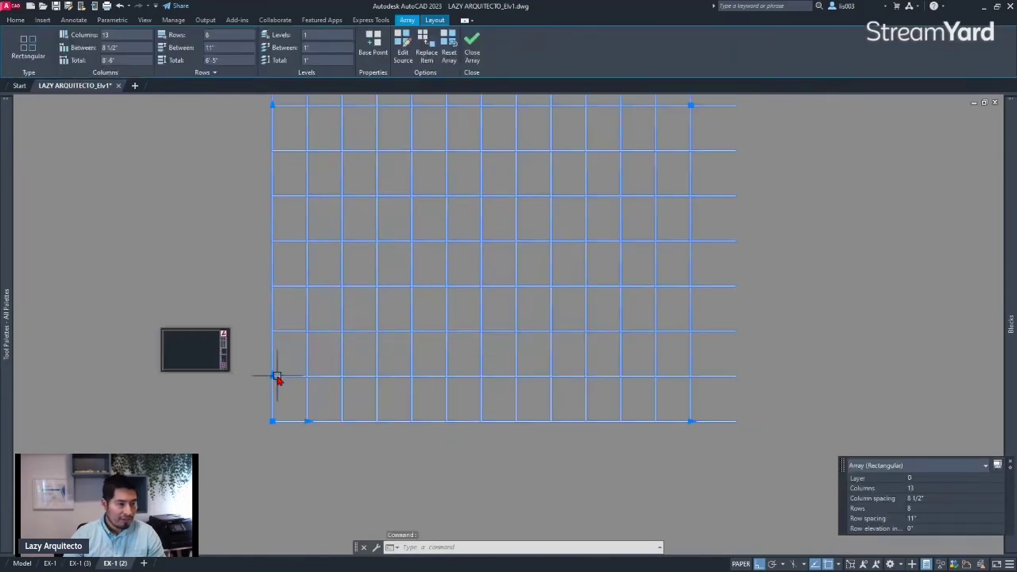
pyautogui.click(692, 421)
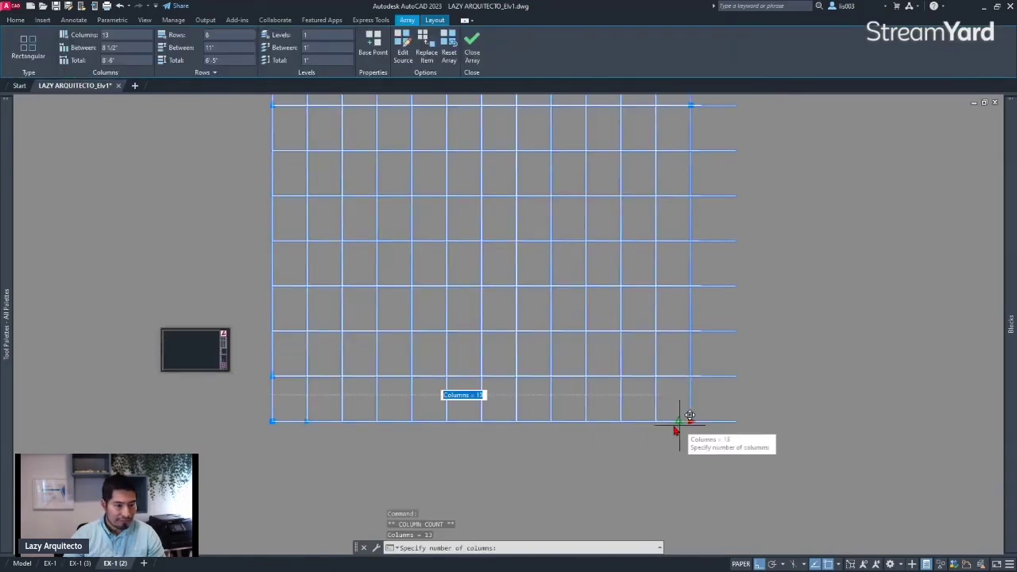
pyautogui.click(507, 439)
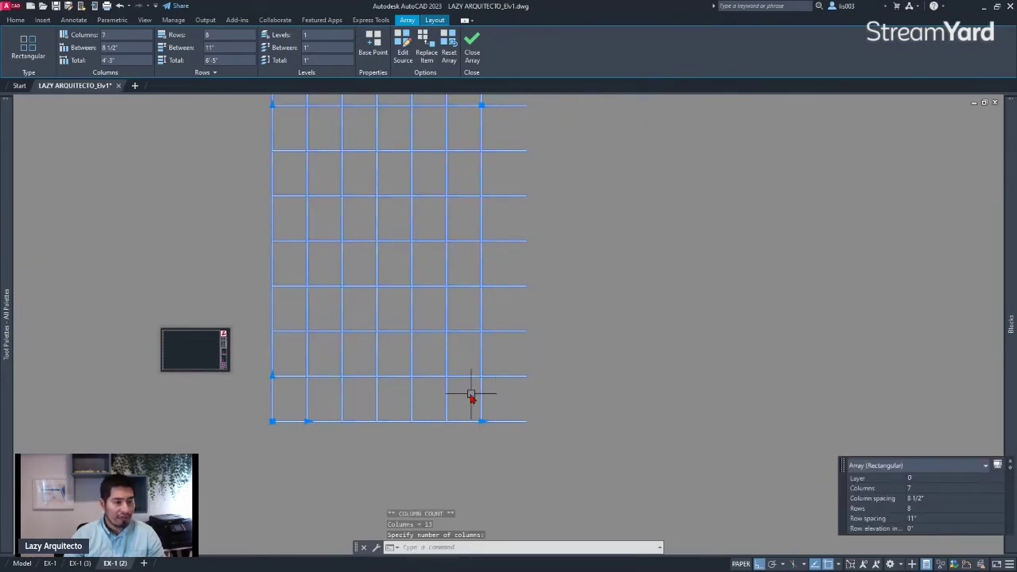
# Reduce the grid array to 4 rows
pyautogui.scroll(-2, 445, 405)
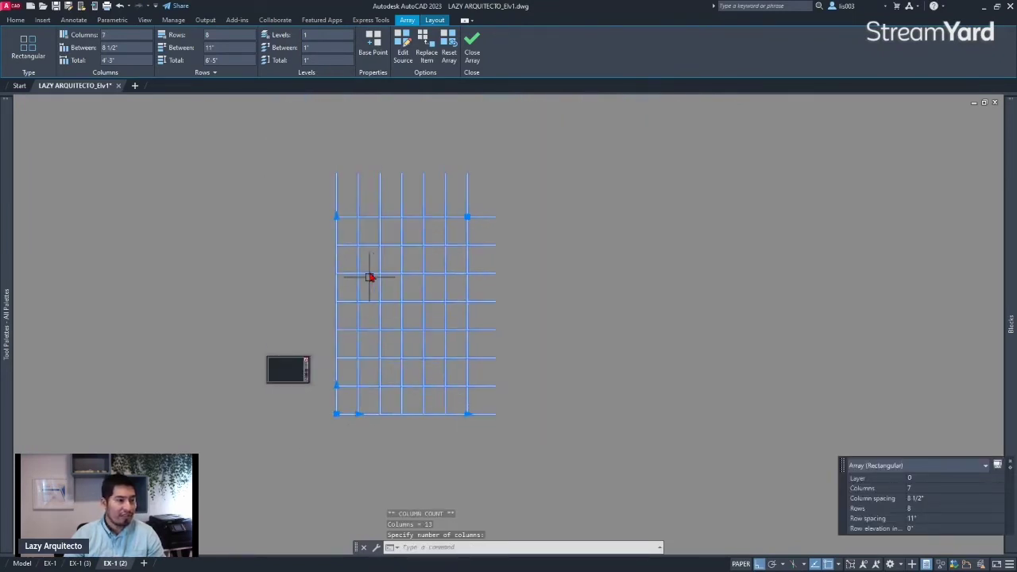
pyautogui.click(337, 217)
pyautogui.scroll(2, 330, 335)
pyautogui.click(333, 332)
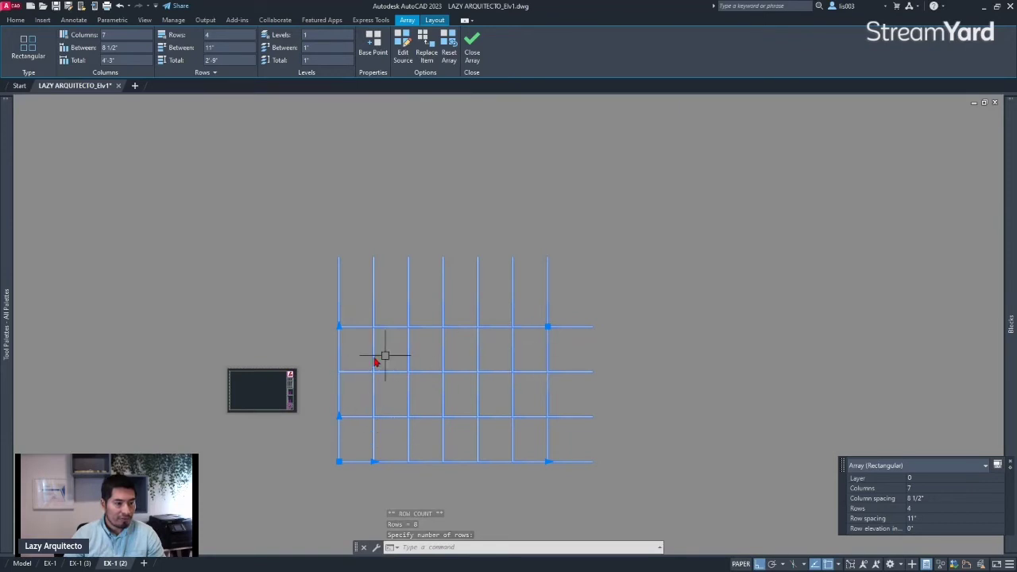
pyautogui.press('Escape')
pyautogui.scroll(3, 399, 400)
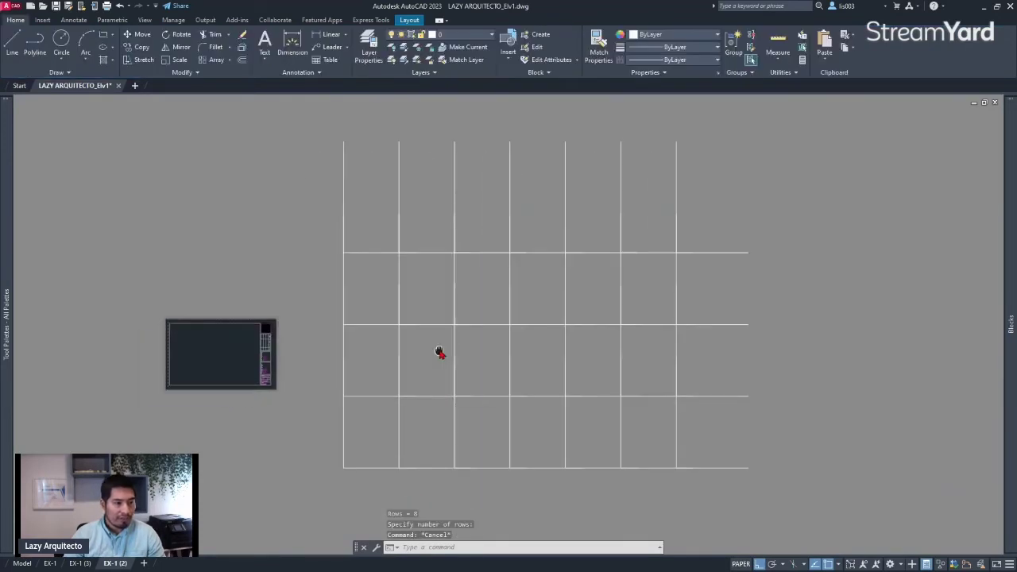
pyautogui.click(458, 322)
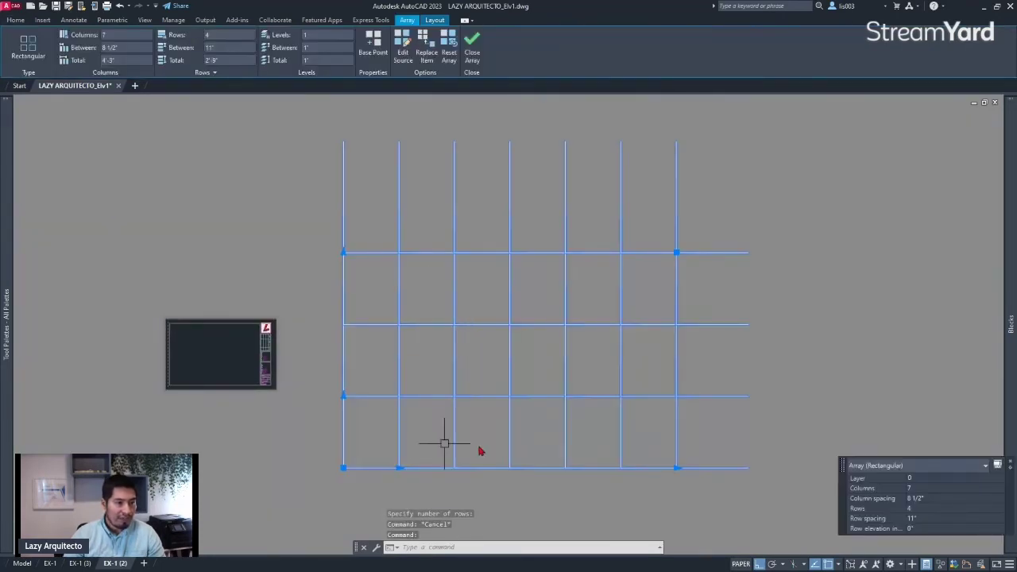
pyautogui.press('Escape')
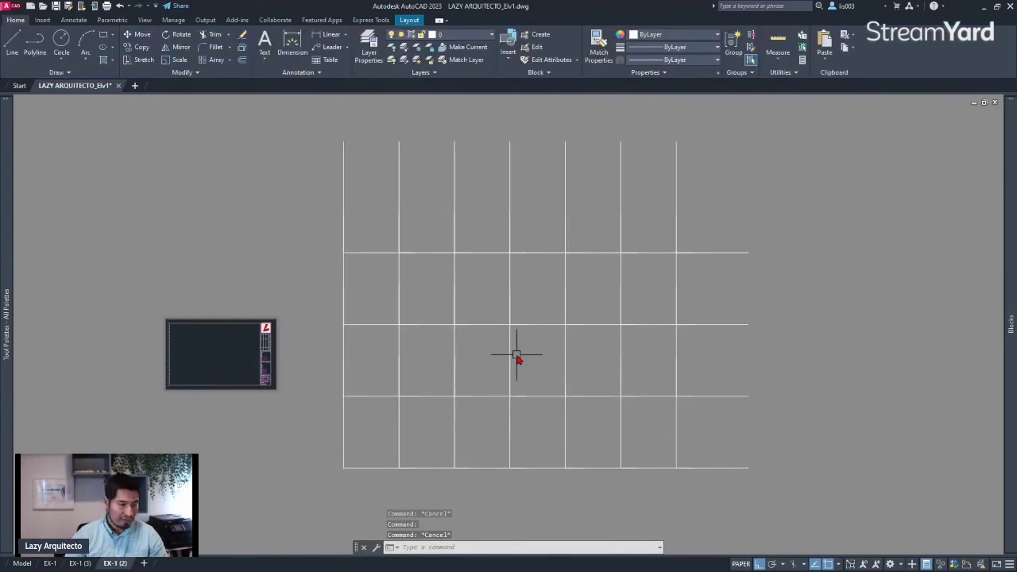
pyautogui.click(511, 341)
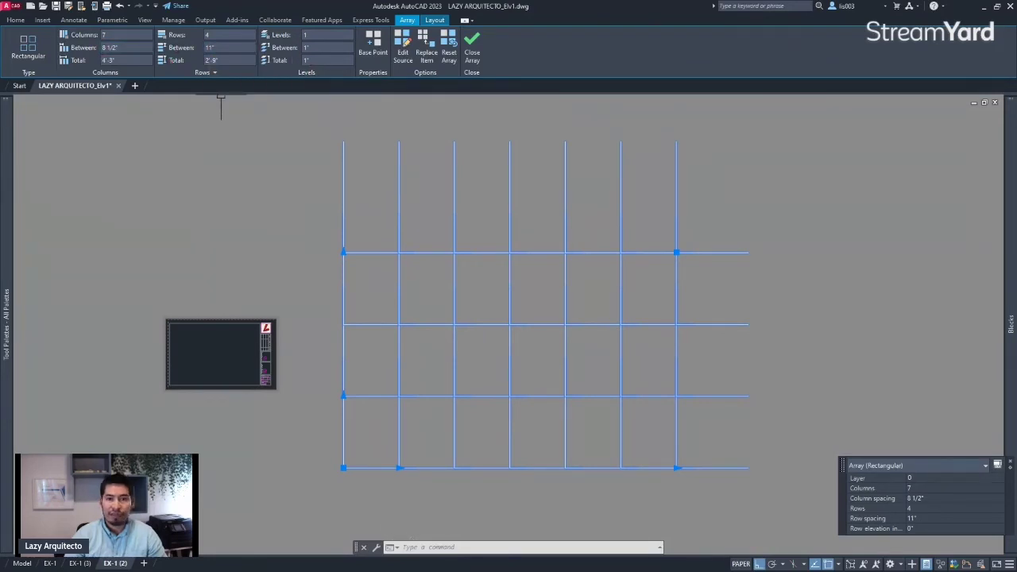
pyautogui.press('Escape')
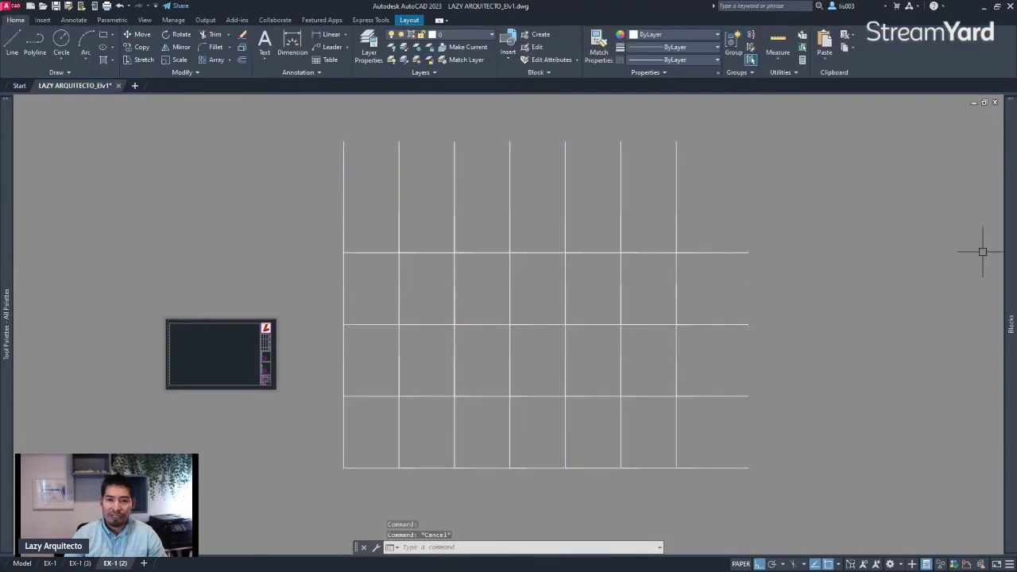
# Switch to the COMcheck report in Adobe Acrobat, check its page size in the document properties, and close the PDF
pyautogui.hotkey('alt', 'Tab')
pyautogui.moveTo(826, 179); pyautogui.dragTo(445, 135)
pyautogui.click(422, 283)
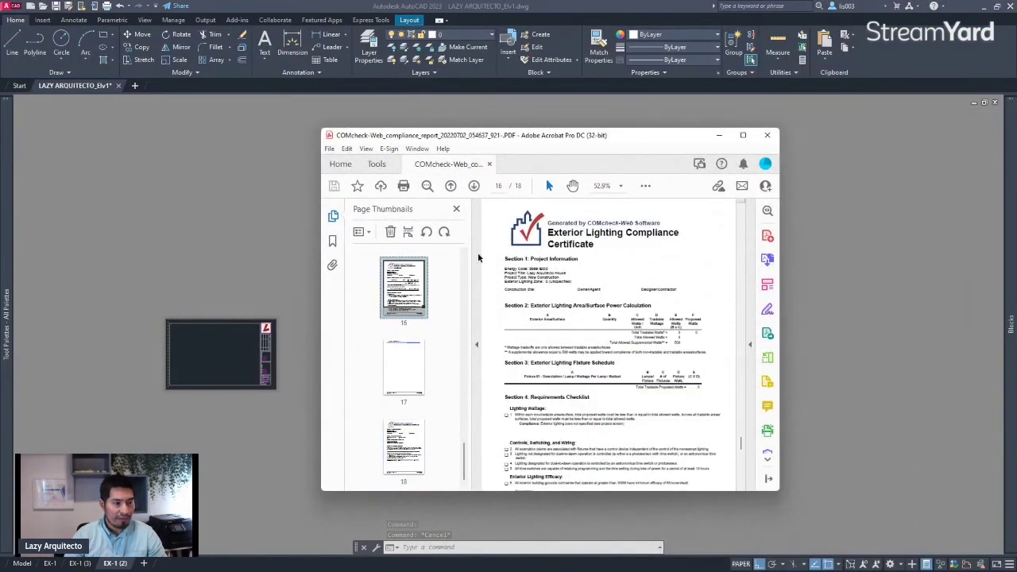
pyautogui.click(329, 149)
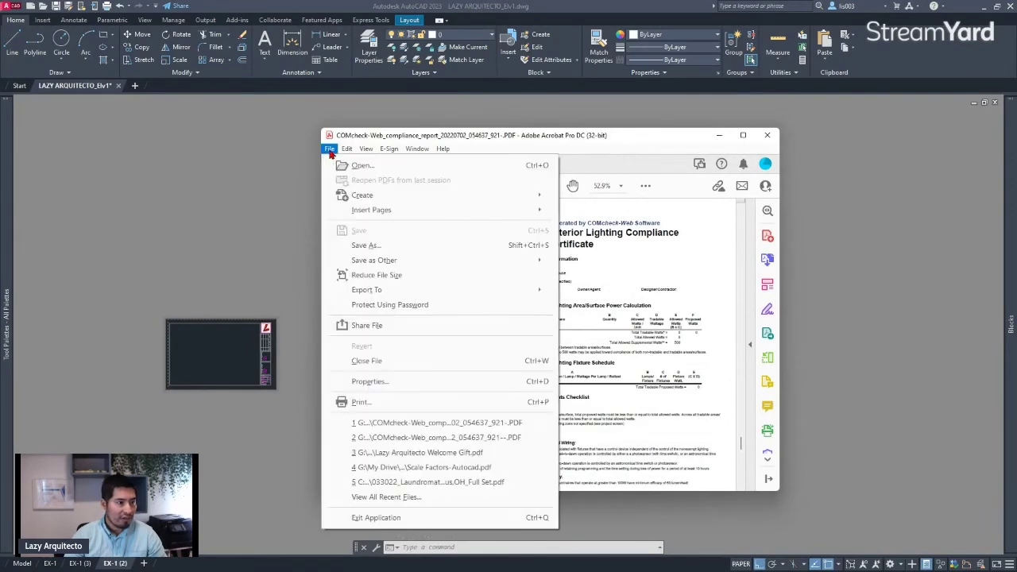
pyautogui.click(403, 387)
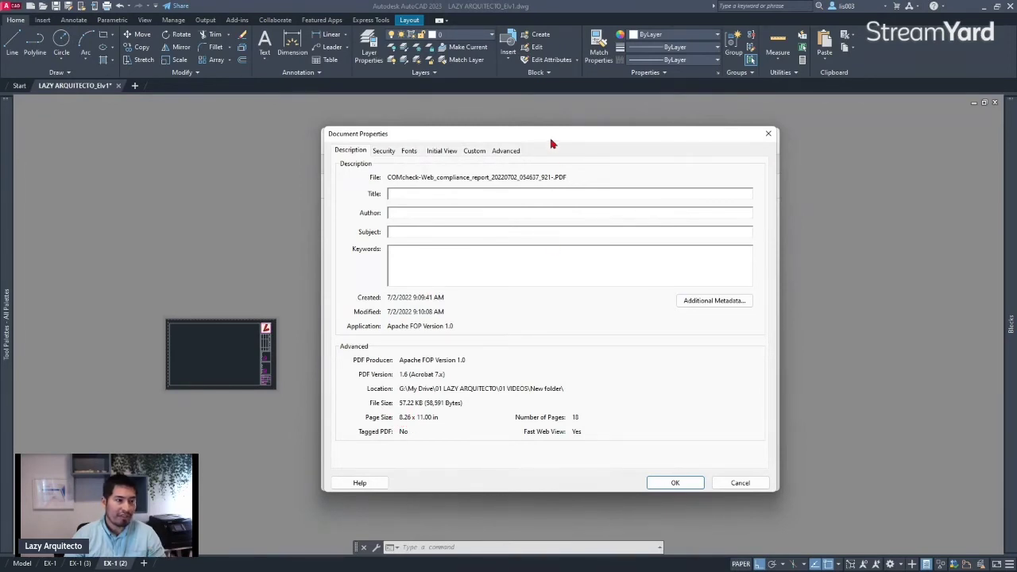
pyautogui.click(769, 134)
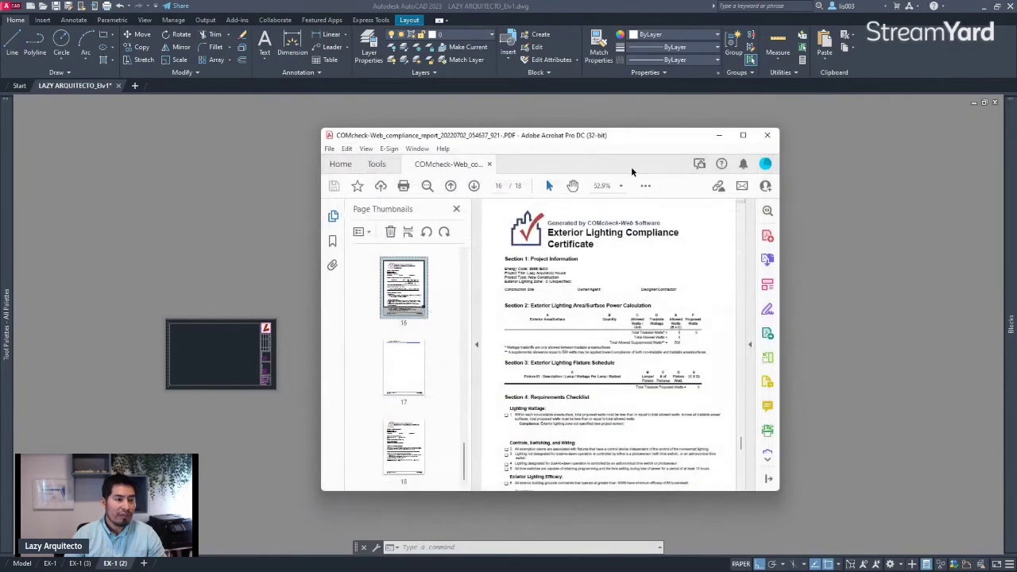
pyautogui.click(768, 134)
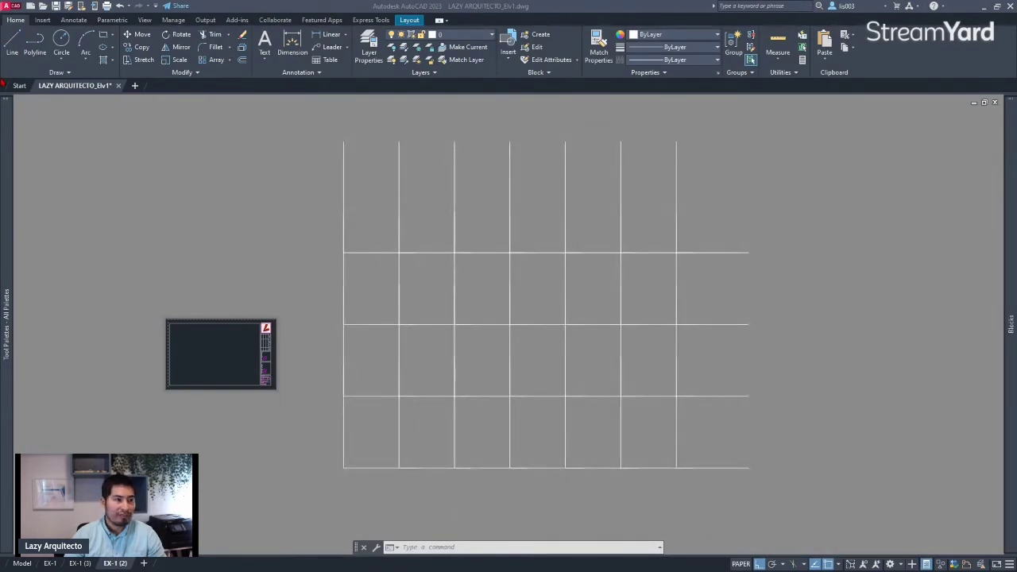
# Set the grid array's column spacing to 8.26 inches and deselect the array
pyautogui.click(454, 210)
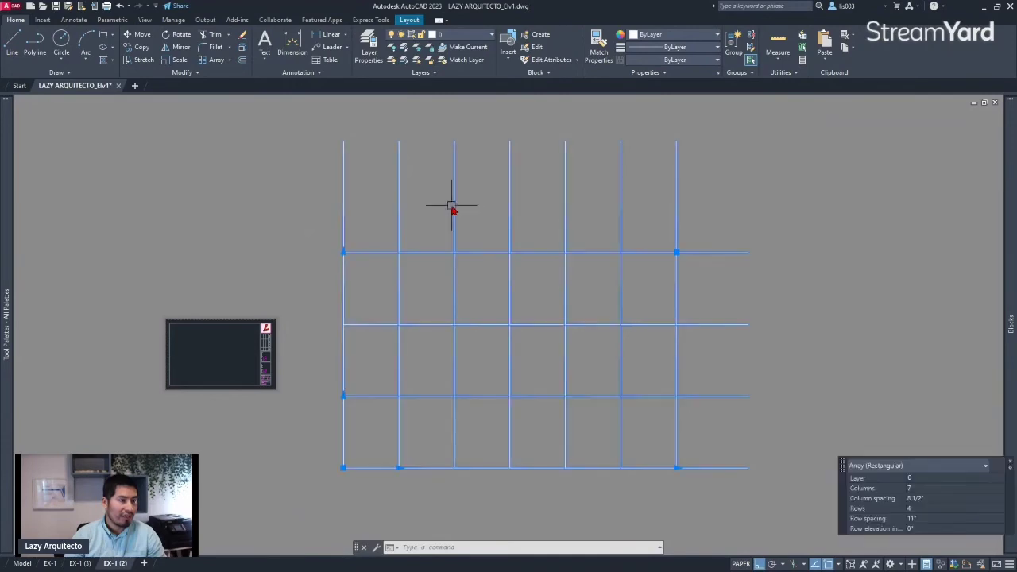
pyautogui.click(130, 50)
pyautogui.write("8'")
pyautogui.write('6')
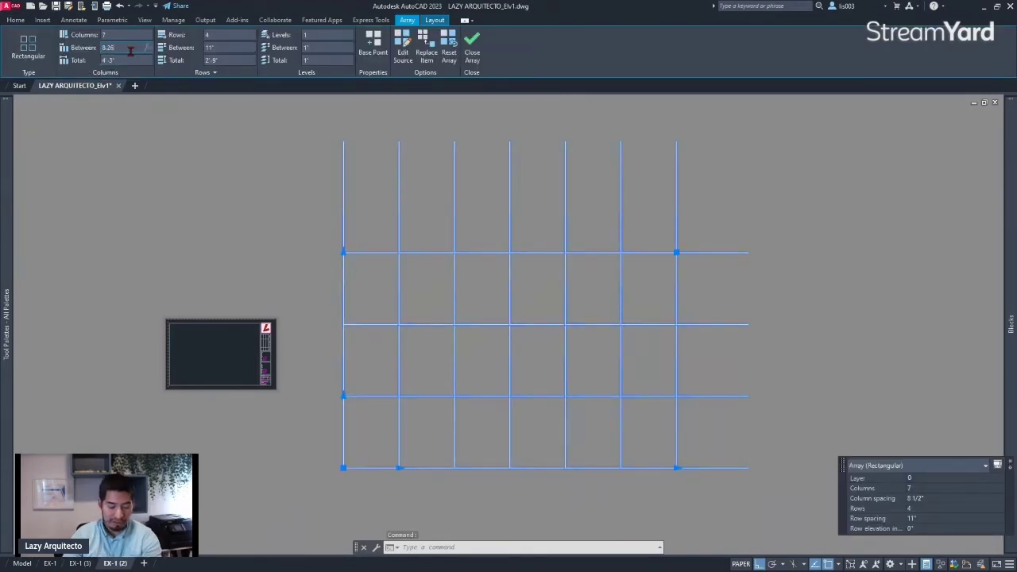
pyautogui.press('Return')
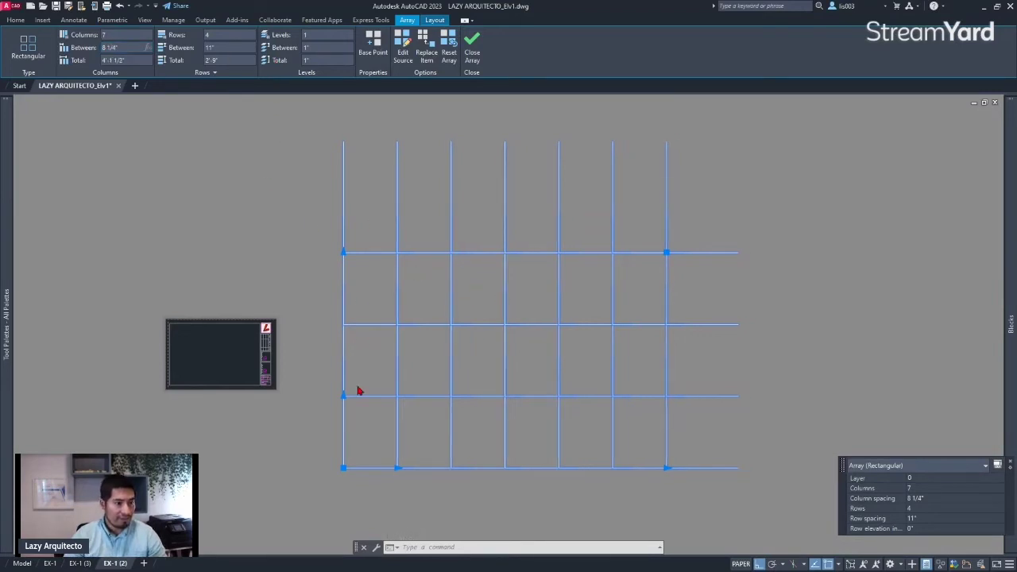
pyautogui.click(393, 458)
pyautogui.press('Escape')
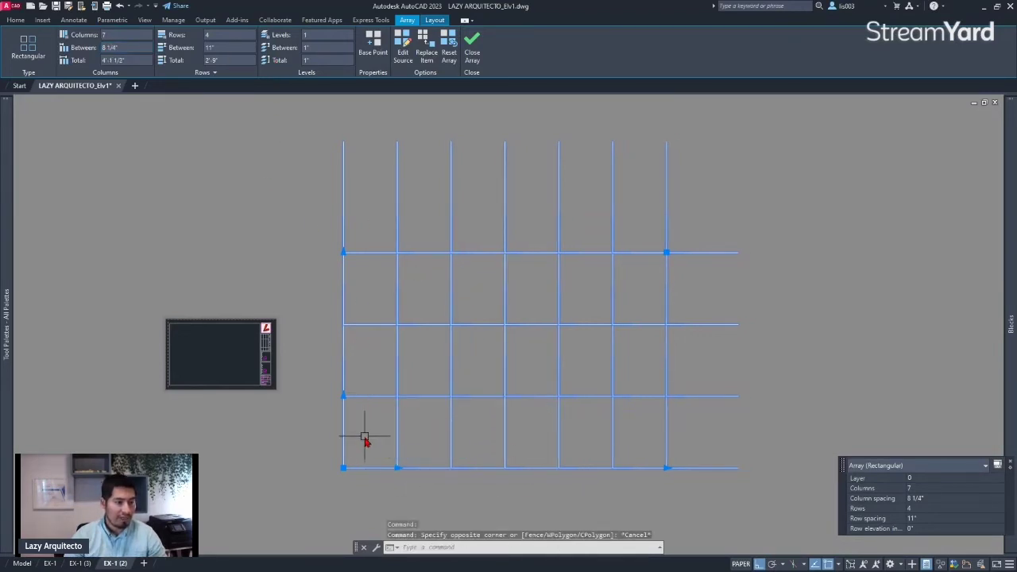
pyautogui.scroll(3, 367, 435)
pyautogui.press('Escape')
pyautogui.scroll(-4, 393, 427)
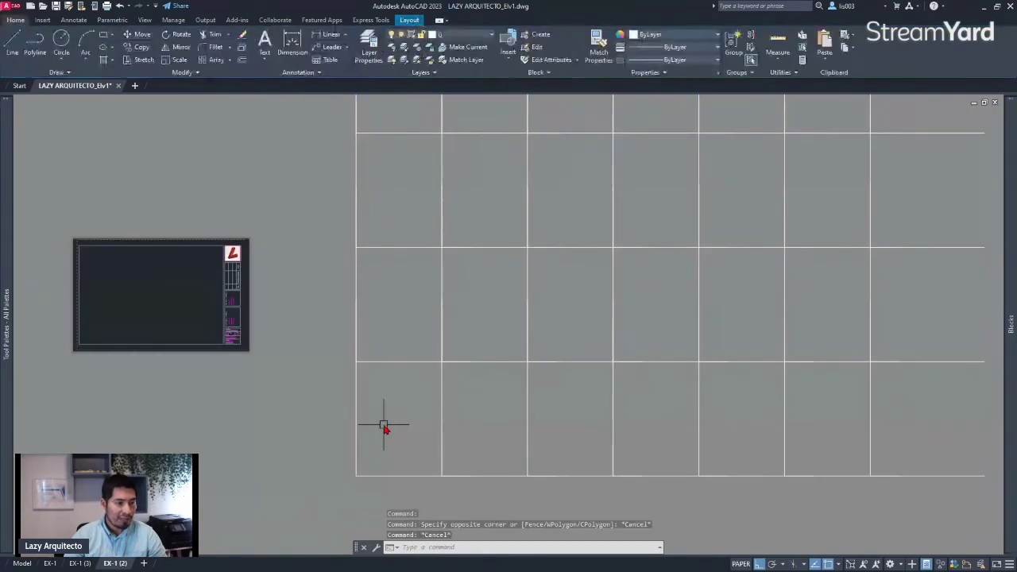
# Start attaching a PDF underlay with PDFATTACH and open the COMcheck compliance report from New folder
pyautogui.write('PDFAT')
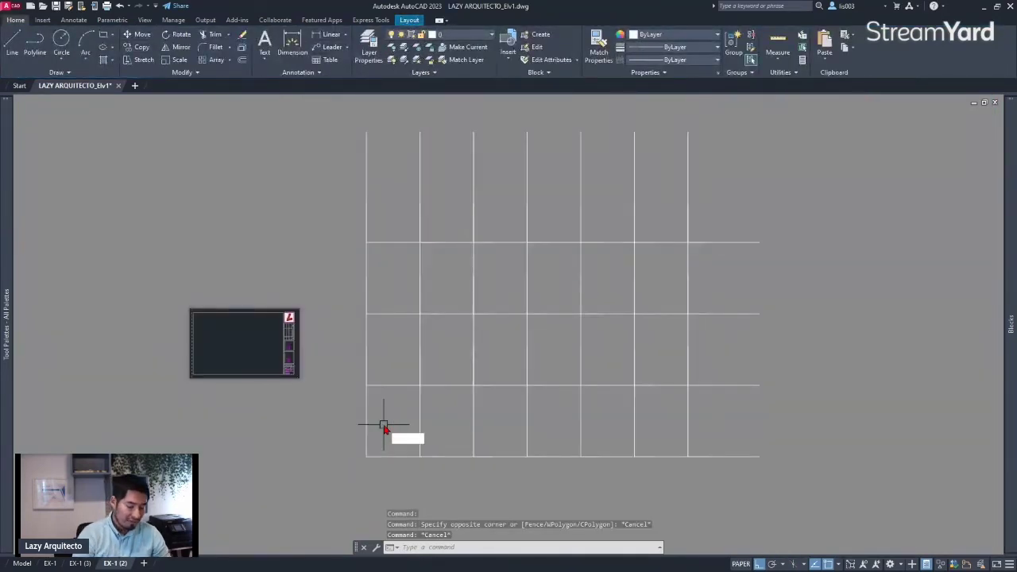
pyautogui.write('TA')
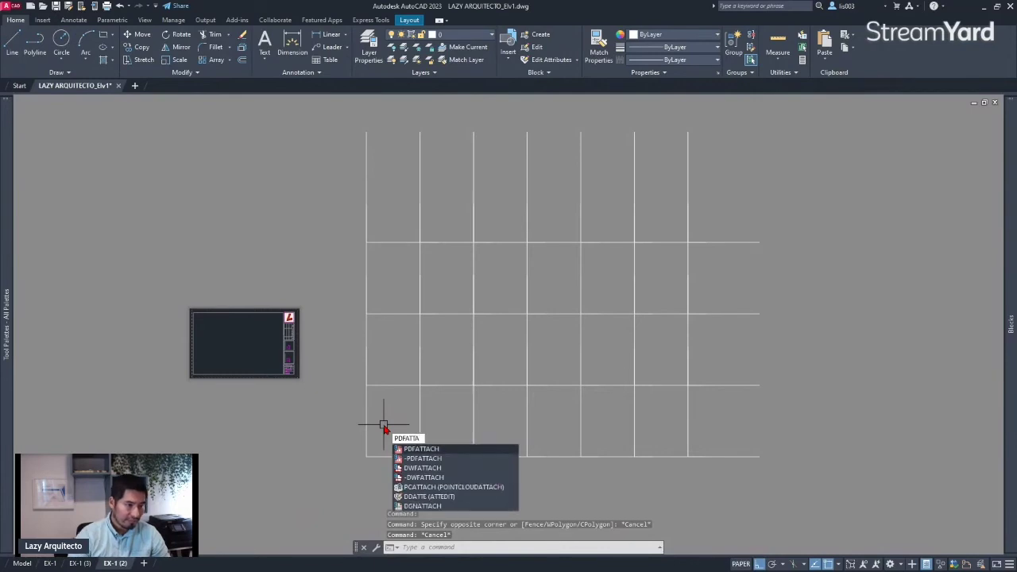
pyautogui.click(437, 449)
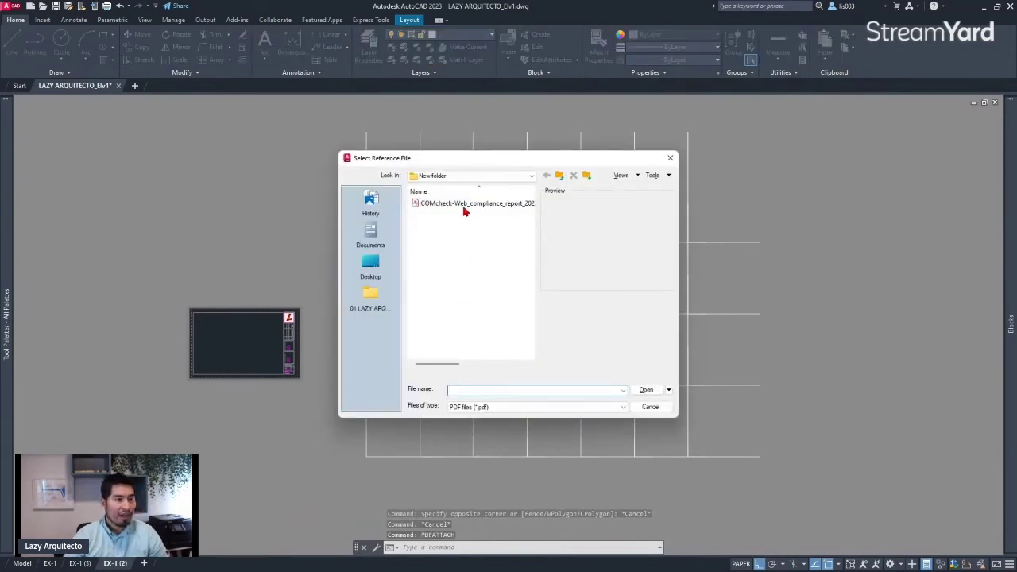
pyautogui.click(455, 204)
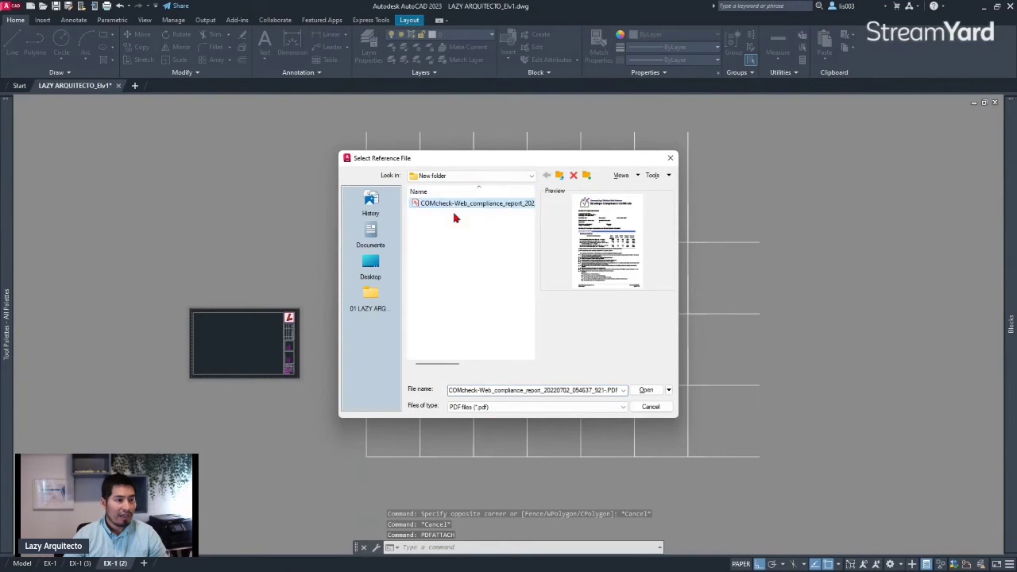
pyautogui.click(647, 391)
# Choose all pages 1 through 18 for the underlay and confirm with the insertion point specified on-screen
pyautogui.scroll(-3, 435, 286)
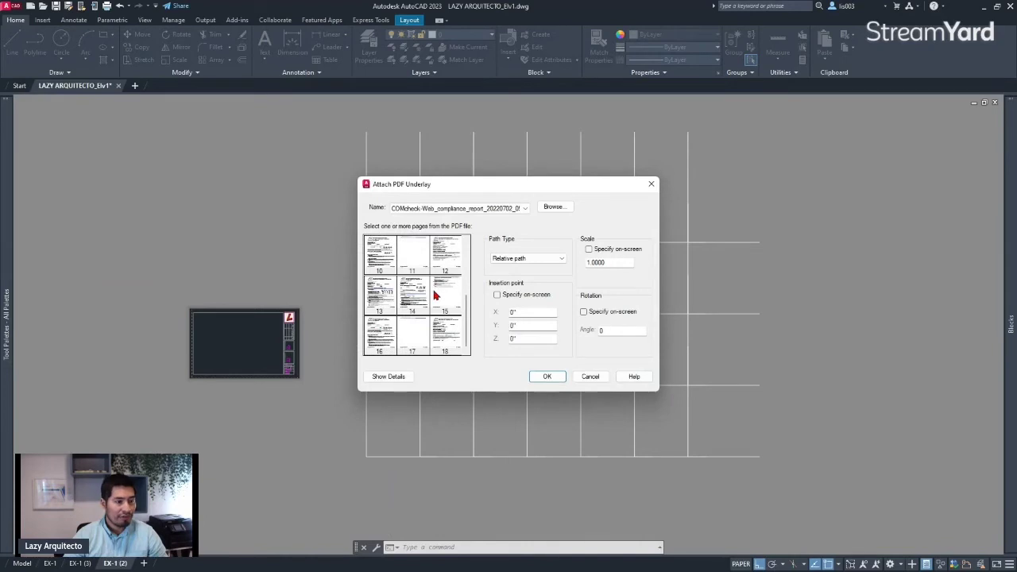
pyautogui.keyDown('shift'); pyautogui.click(450, 340); pyautogui.keyUp('shift')
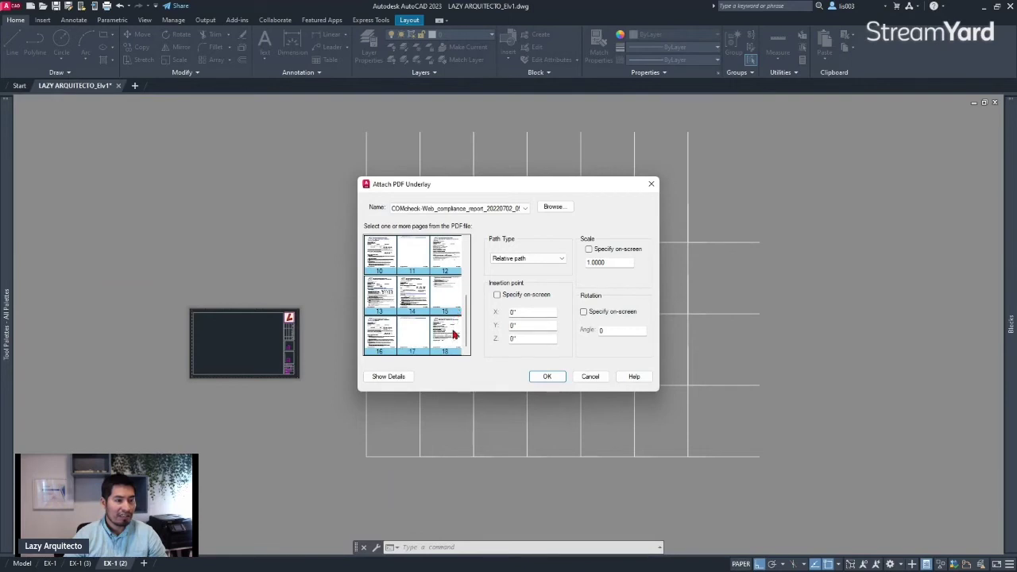
pyautogui.scroll(5, 417, 294)
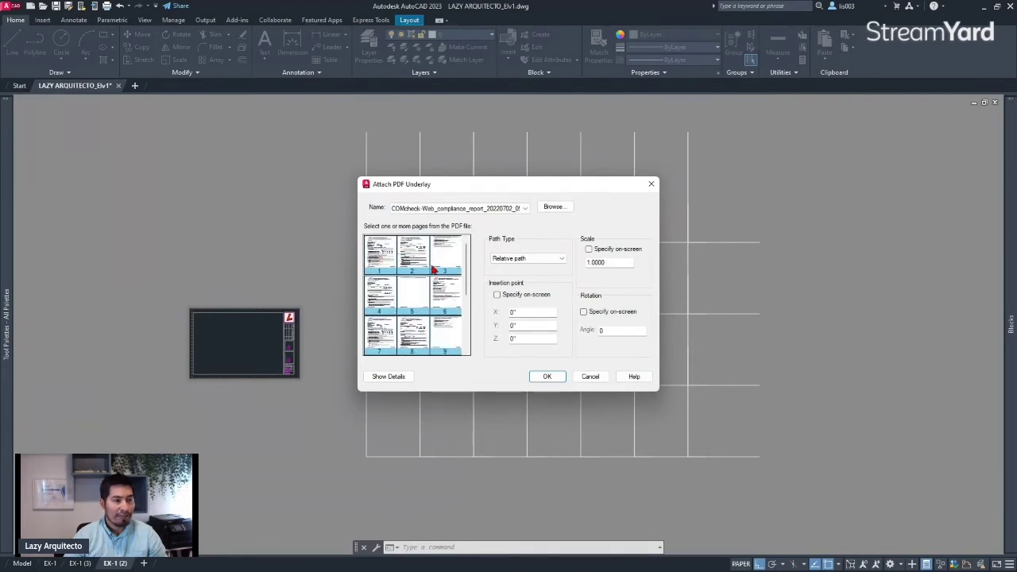
pyautogui.scroll(-5, 433, 270)
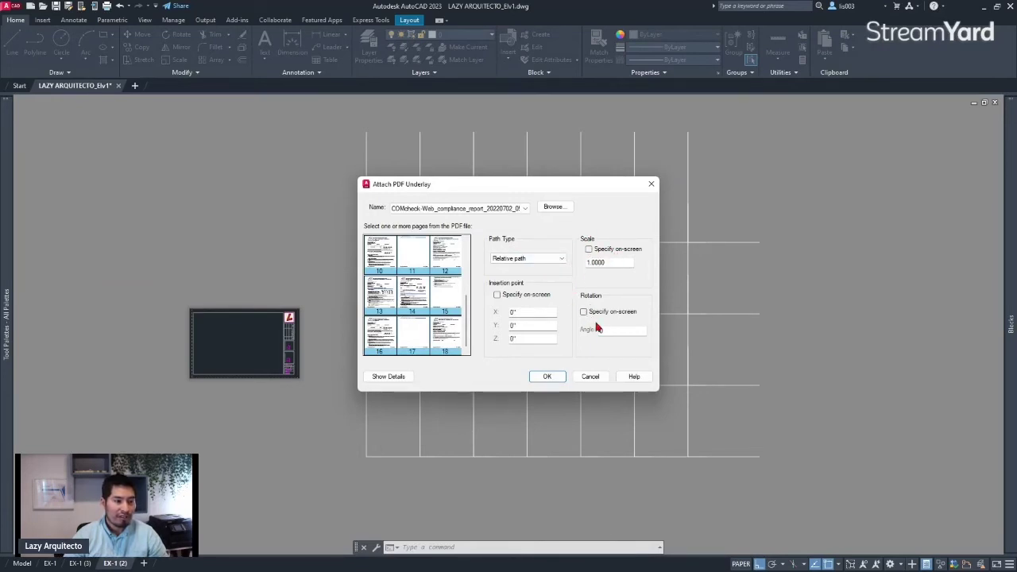
pyautogui.click(498, 296)
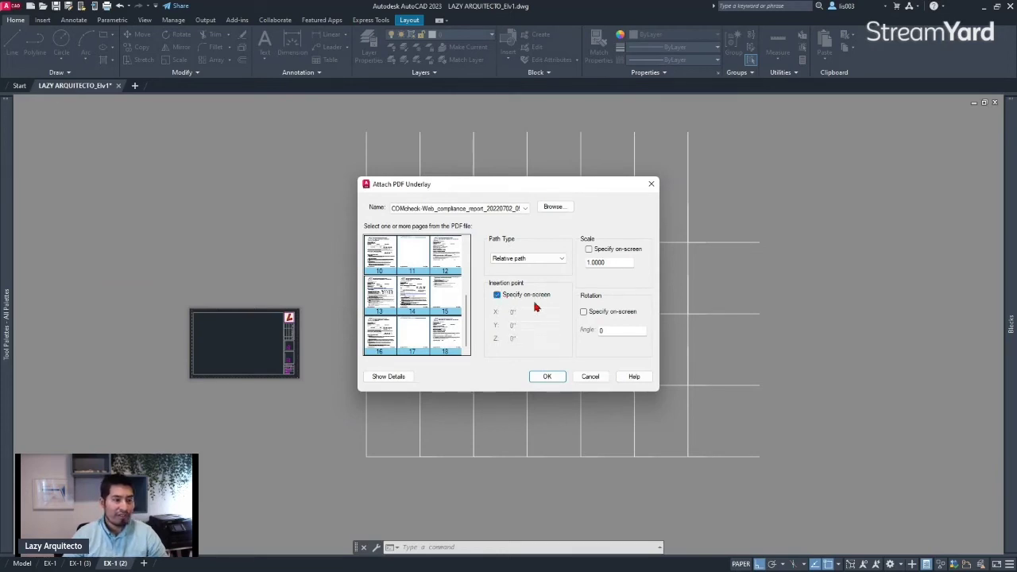
pyautogui.click(549, 377)
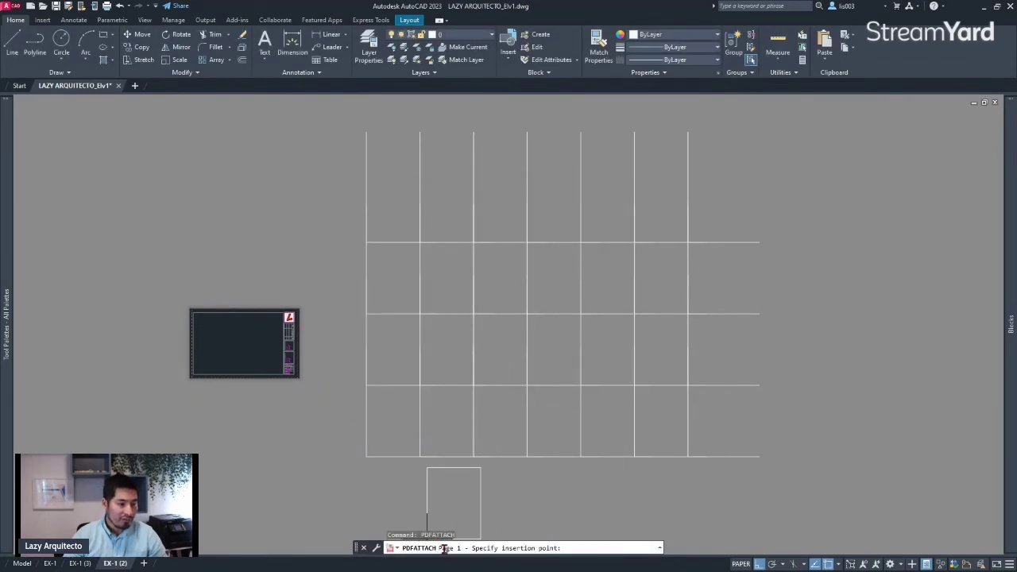
# Place PDF pages 1 through 6 side by side in the grid's third row from the bottom, starting at the first column
pyautogui.click(369, 317)
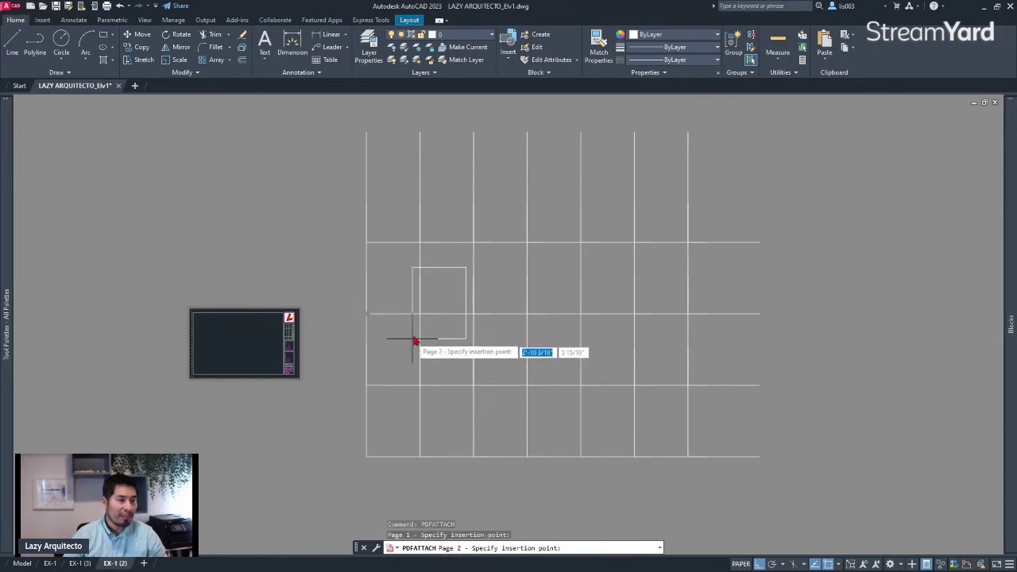
pyautogui.click(421, 315)
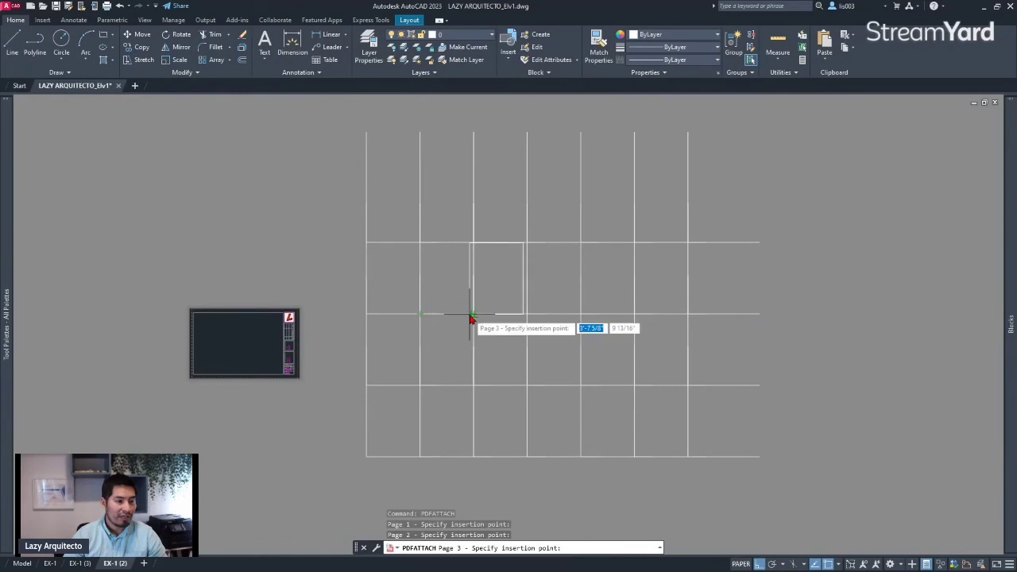
pyautogui.click(474, 315)
pyautogui.click(527, 315)
pyautogui.click(580, 315)
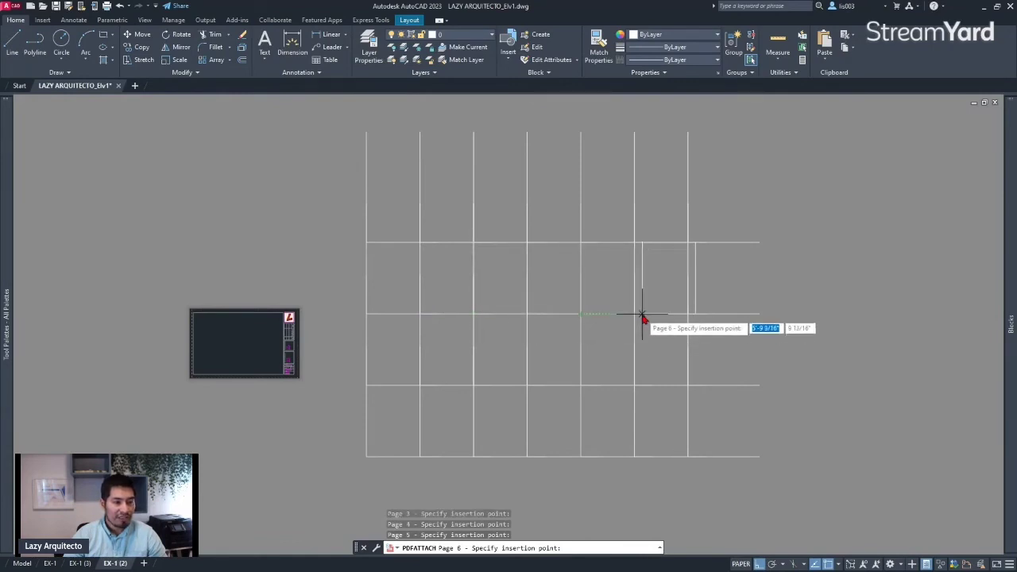
pyautogui.click(636, 316)
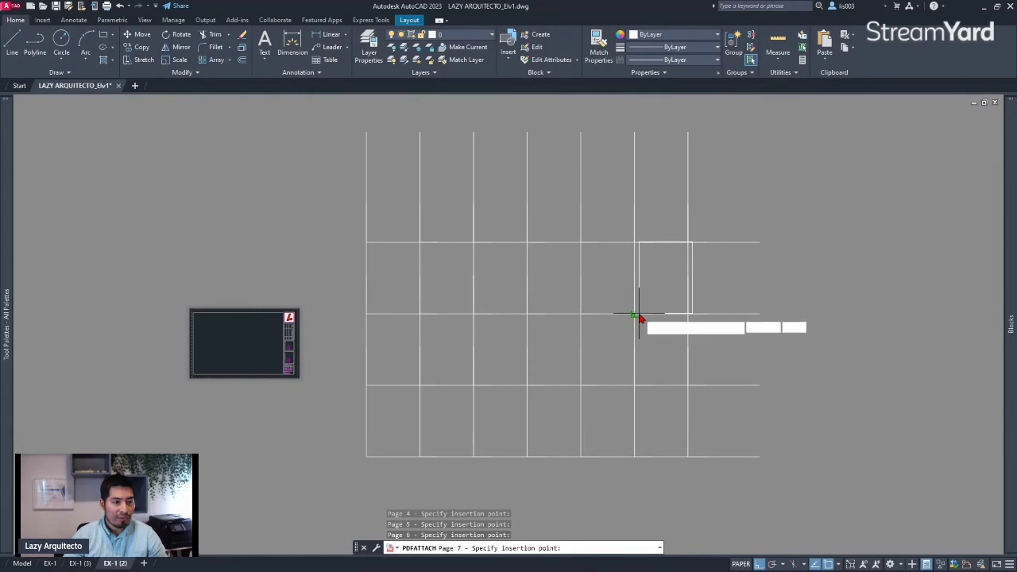
# Place PDF pages 7 through 12 side by side in the grid's second row from the bottom, starting at the first column
pyautogui.click(380, 386)
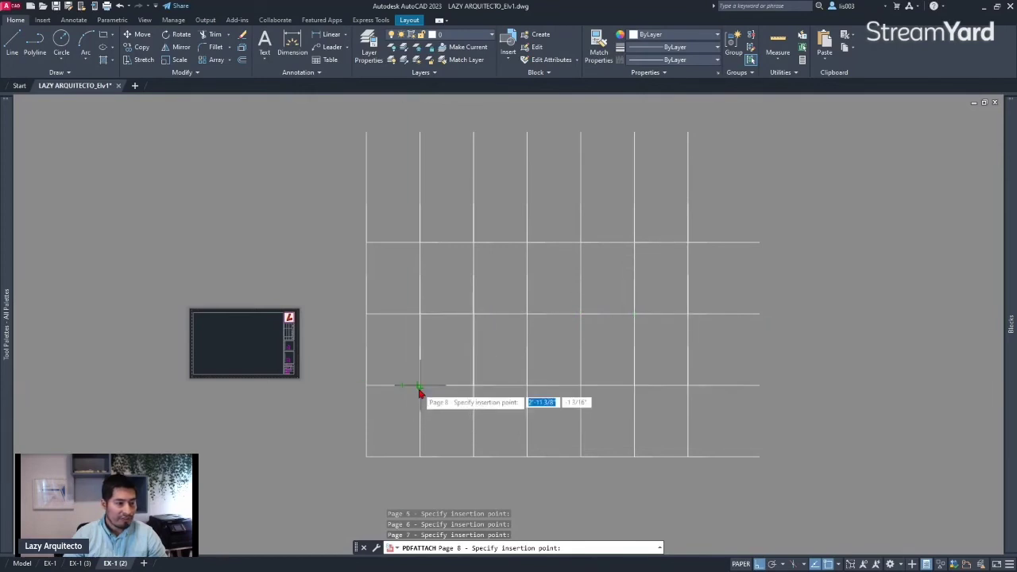
pyautogui.click(483, 386)
pyautogui.click(475, 386)
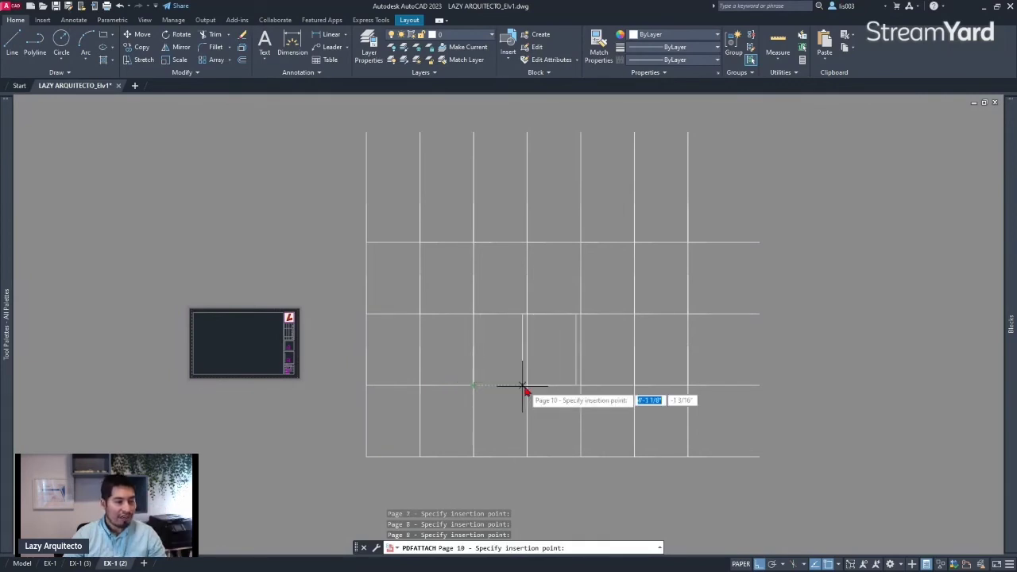
pyautogui.click(527, 387)
pyautogui.click(581, 386)
pyautogui.click(634, 387)
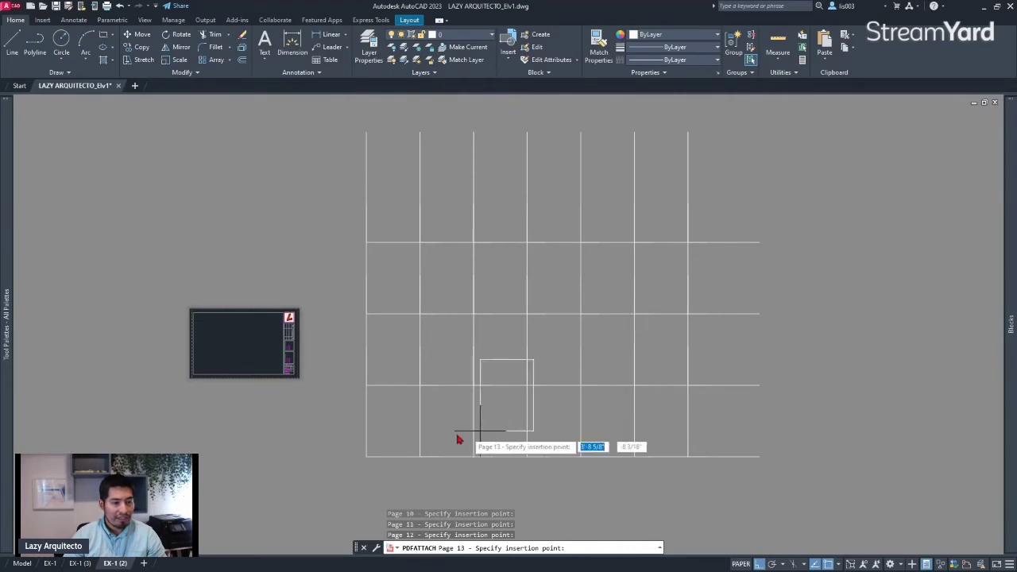
# Place PDF pages 13 through 18 side by side in the grid's bottom row, starting at the first column
pyautogui.click(367, 457)
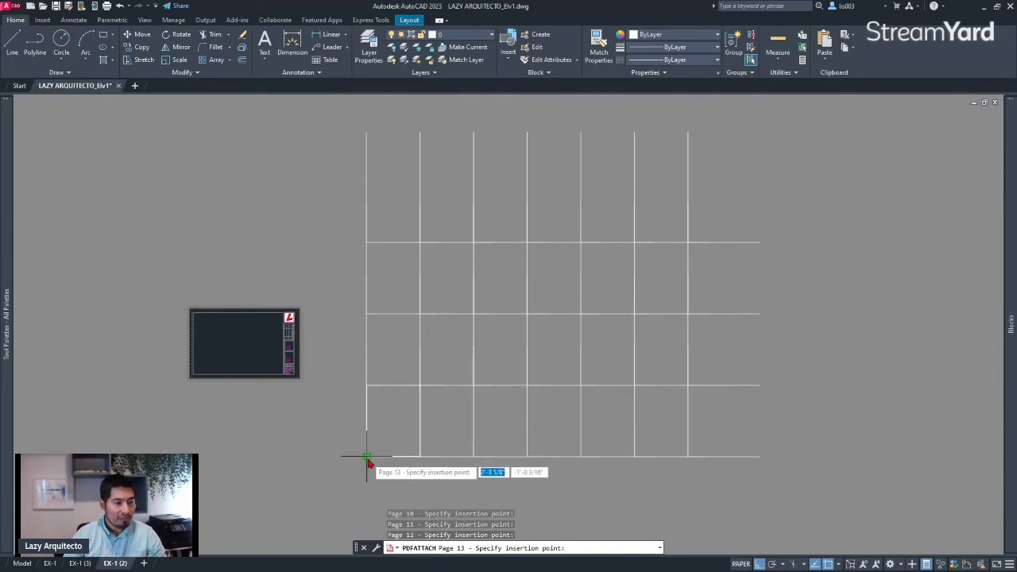
pyautogui.click(421, 457)
pyautogui.click(474, 457)
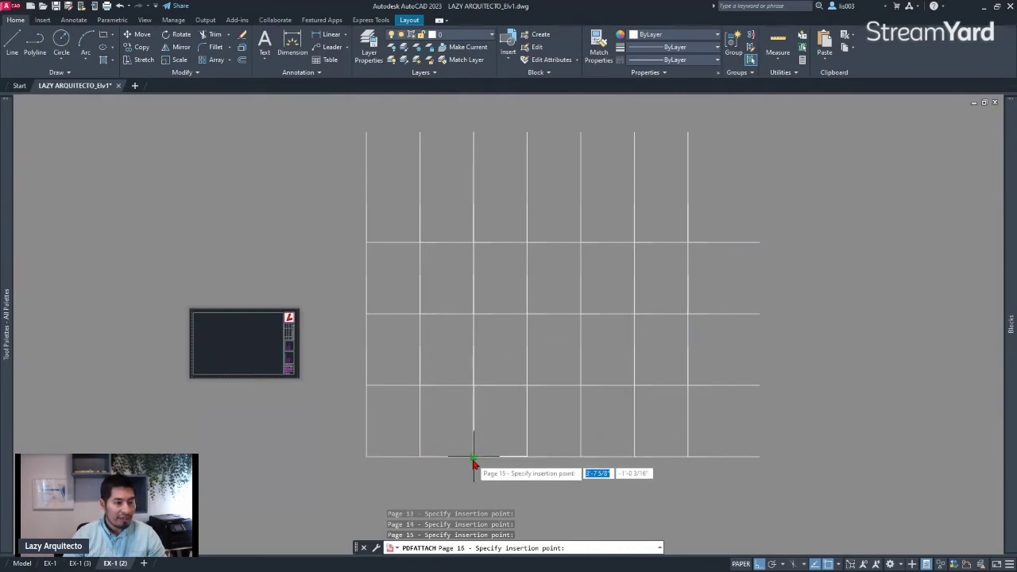
pyautogui.click(527, 457)
pyautogui.click(581, 457)
pyautogui.click(635, 457)
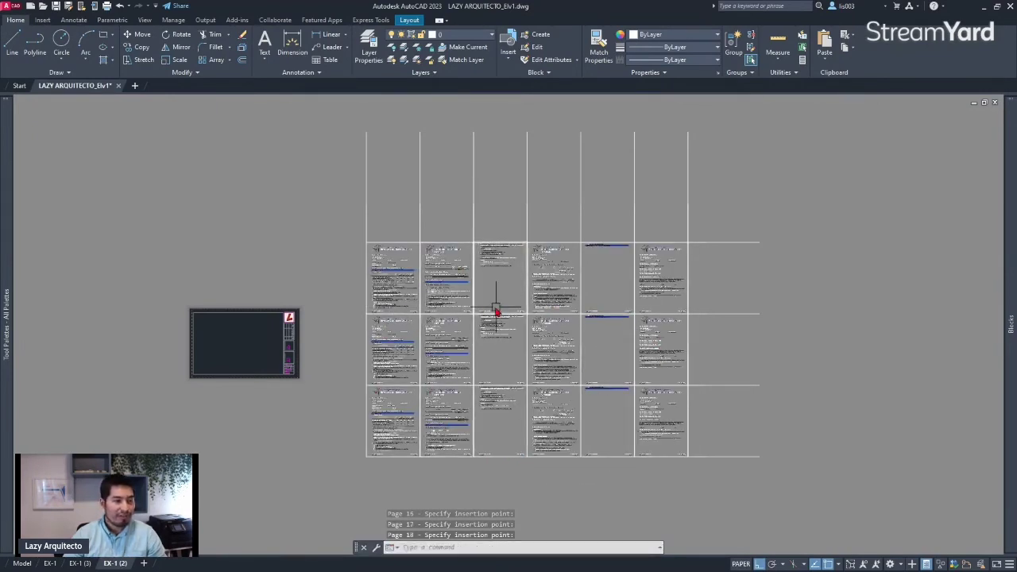
# Move all 18 PDF pages from their upper-left corner to the upper-left corner of the title block sheet's inner frame
pyautogui.click(338, 226)
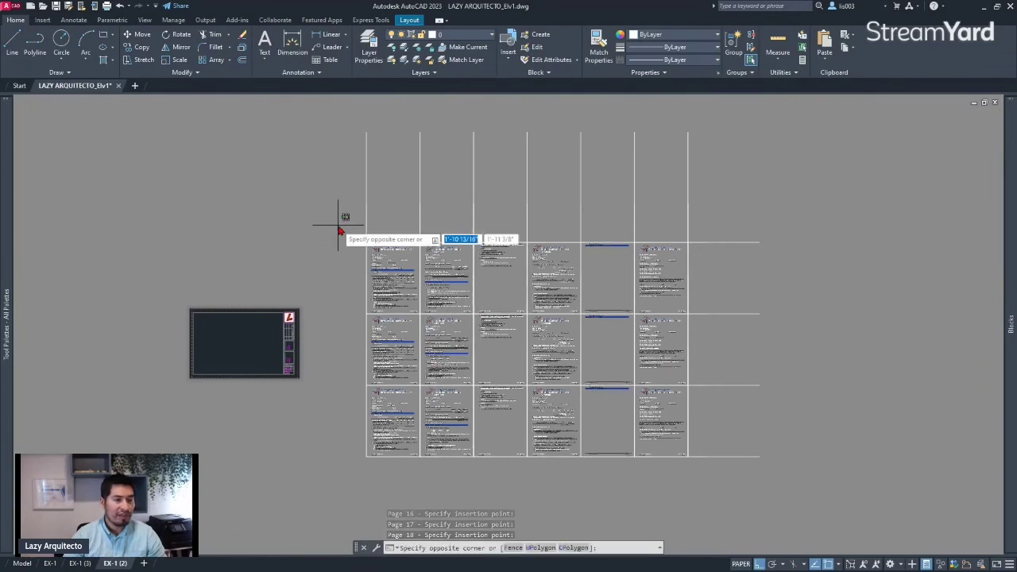
pyautogui.click(709, 470)
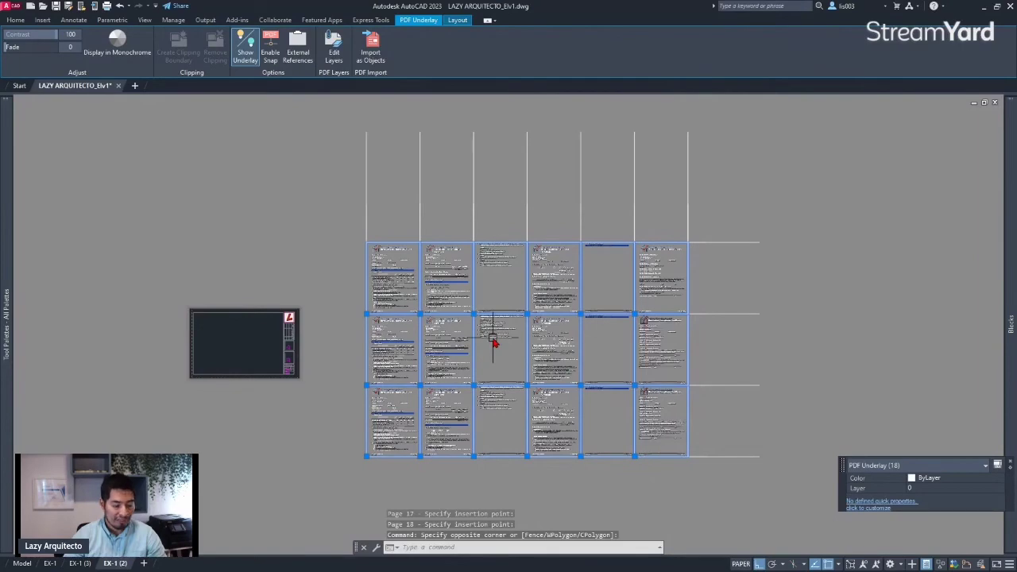
pyautogui.write('m')
pyautogui.press('Return')
pyautogui.click(366, 245)
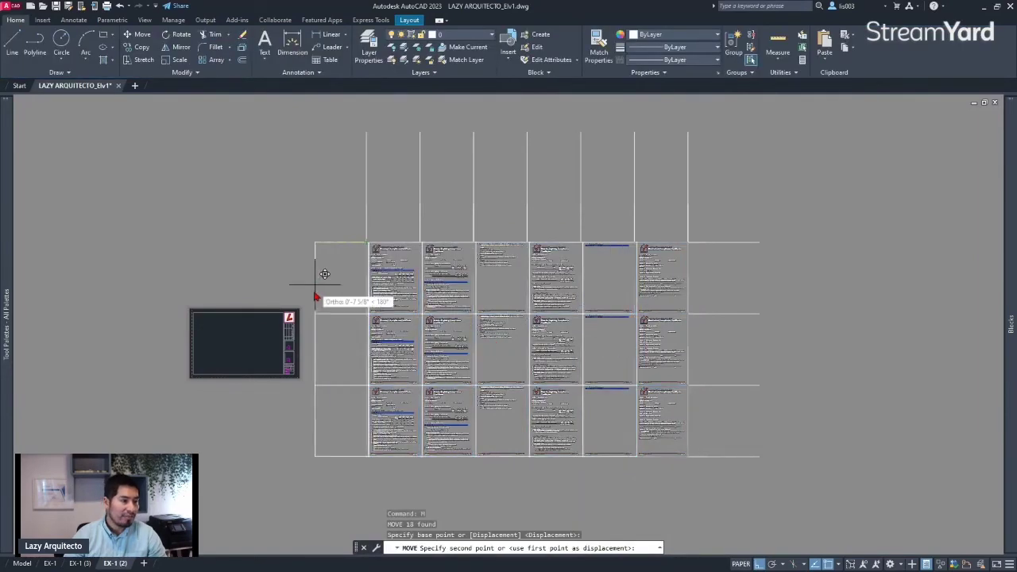
pyautogui.scroll(5, 220, 302)
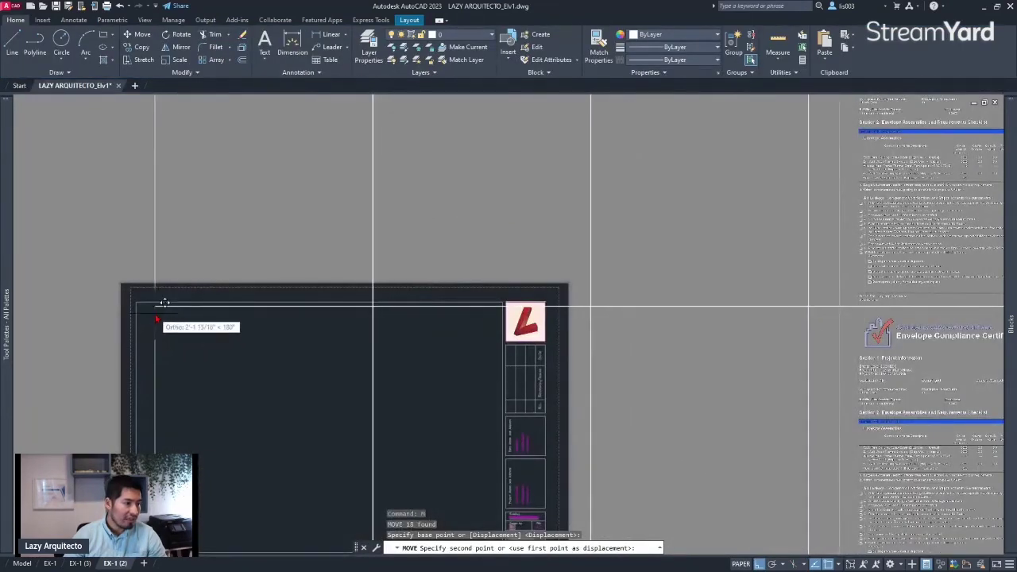
pyautogui.click(136, 303)
# Scale the 18 pages by reference from the frame's upper-left corner, fitting the full width of the page row to the sheet's drawing area
pyautogui.write('sc')
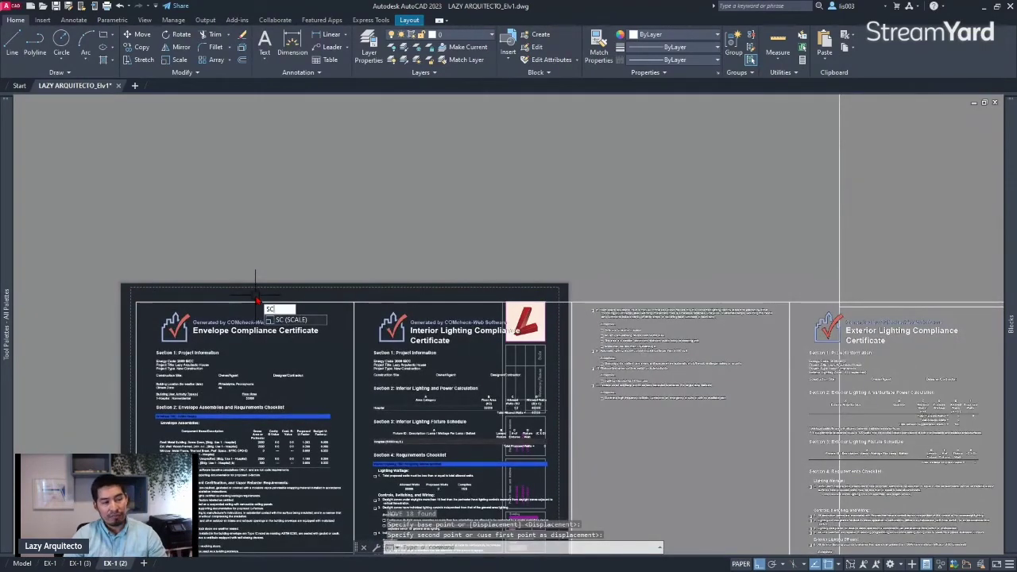
pyautogui.press('Return')
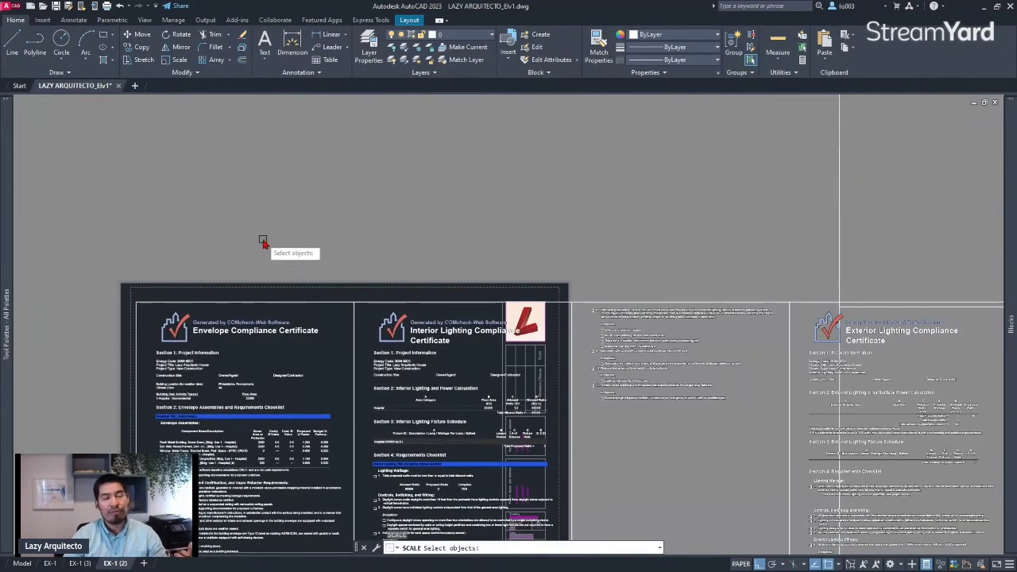
pyautogui.write('p')
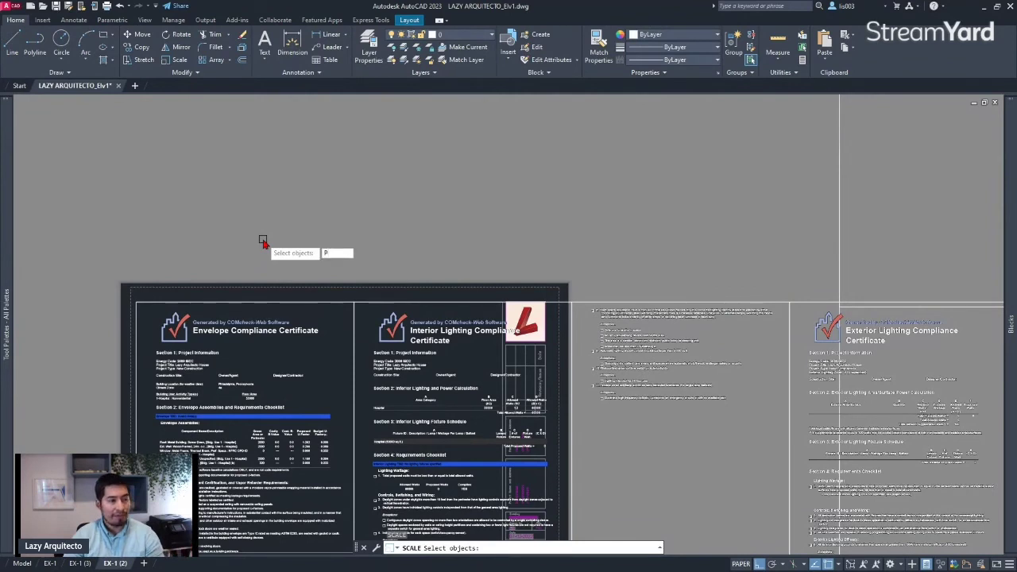
pyautogui.press('Return')
pyautogui.press('Return')
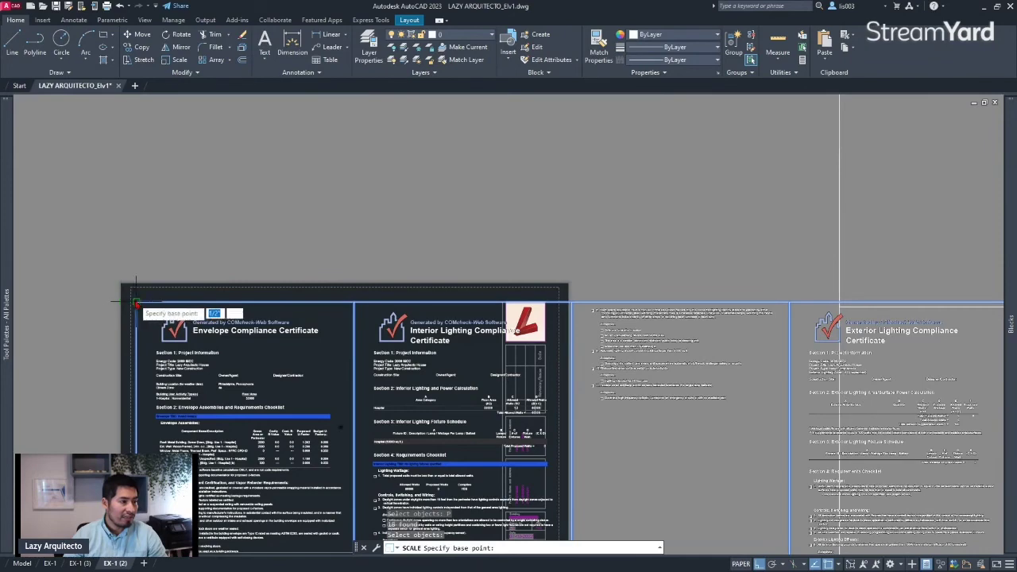
pyautogui.click(137, 303)
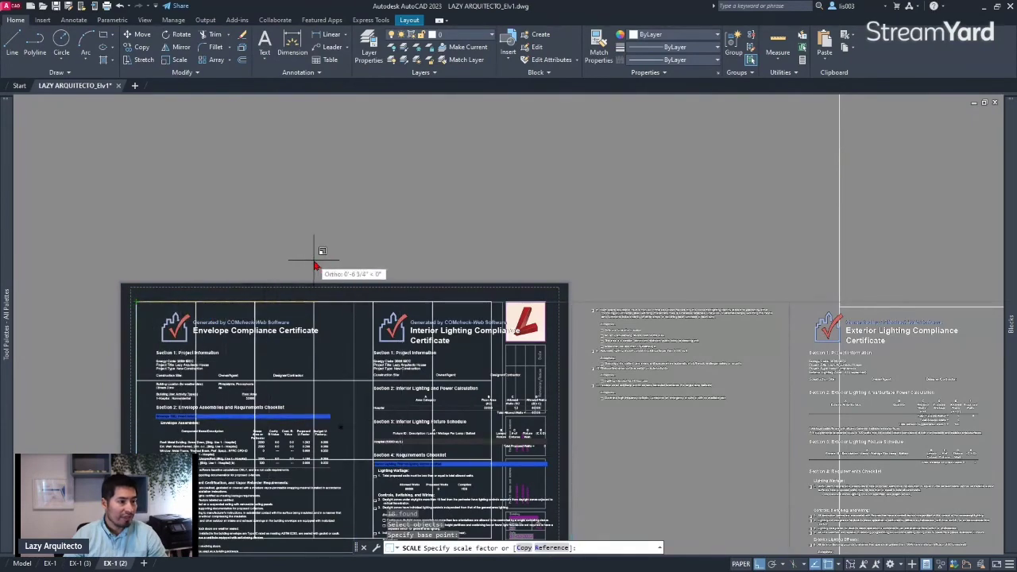
pyautogui.write('R')
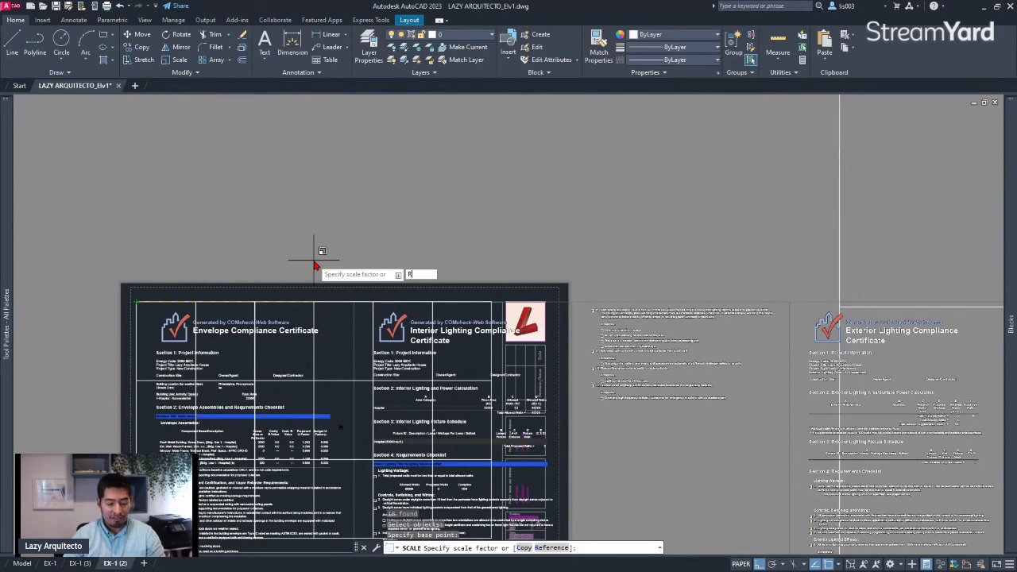
pyautogui.press('Return')
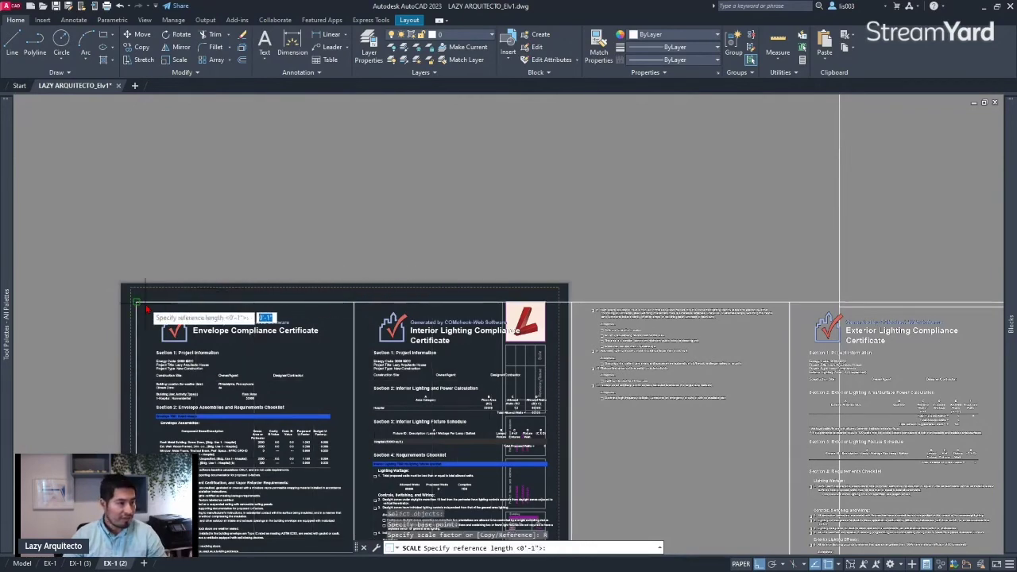
pyautogui.click(136, 303)
pyautogui.scroll(-3, 137, 303)
pyautogui.scroll(2, 453, 312)
pyautogui.scroll(4, 453, 312)
pyautogui.click(546, 307)
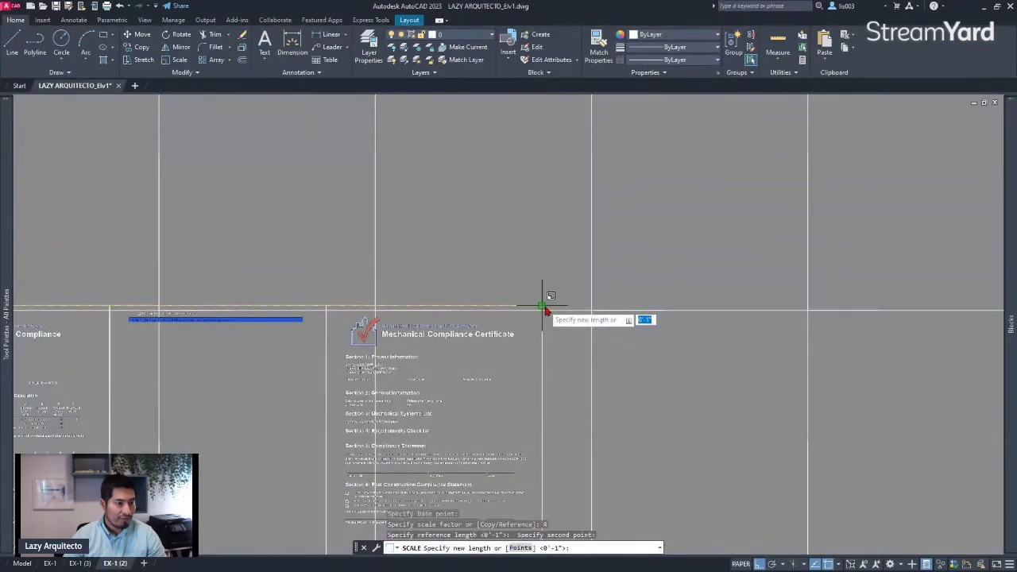
pyautogui.scroll(-4, 545, 310)
pyautogui.scroll(4, 140, 318)
pyautogui.moveTo(252, 267)
pyautogui.mouseDown(button='middle')
pyautogui.moveTo(344, 267)
pyautogui.moveTo(509, 205)
pyautogui.mouseUp(button='middle')
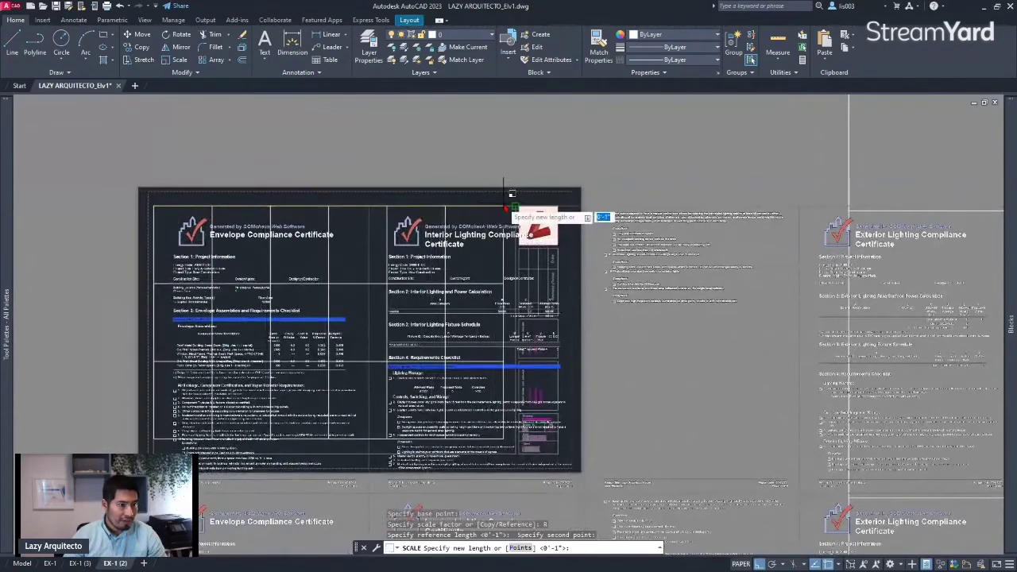
pyautogui.click(518, 196)
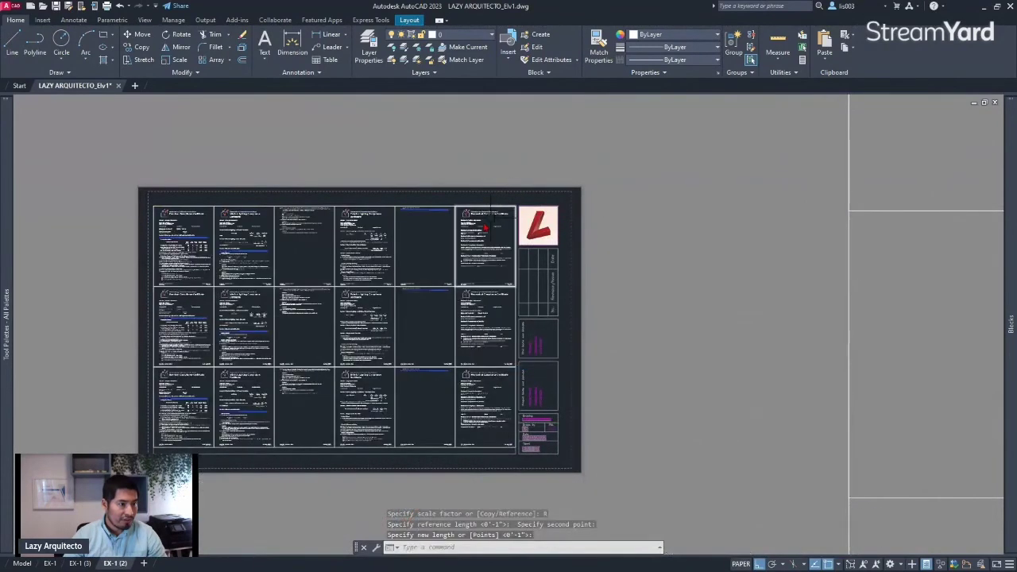
# Examine the page arrangement on the title block sheet and the column and row settings of the layout's grid array
pyautogui.scroll(-6, 345, 356)
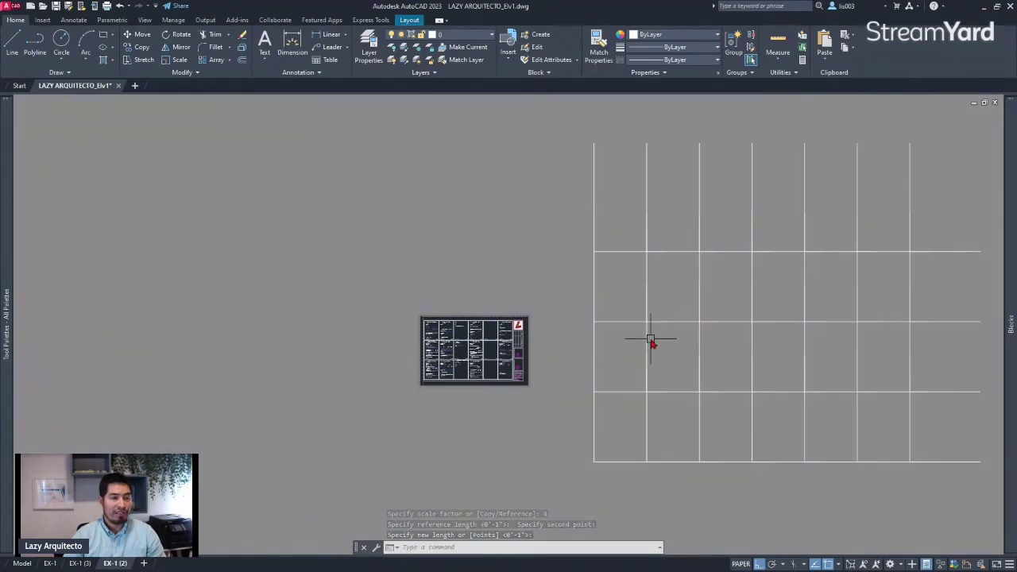
pyautogui.scroll(6, 445, 356)
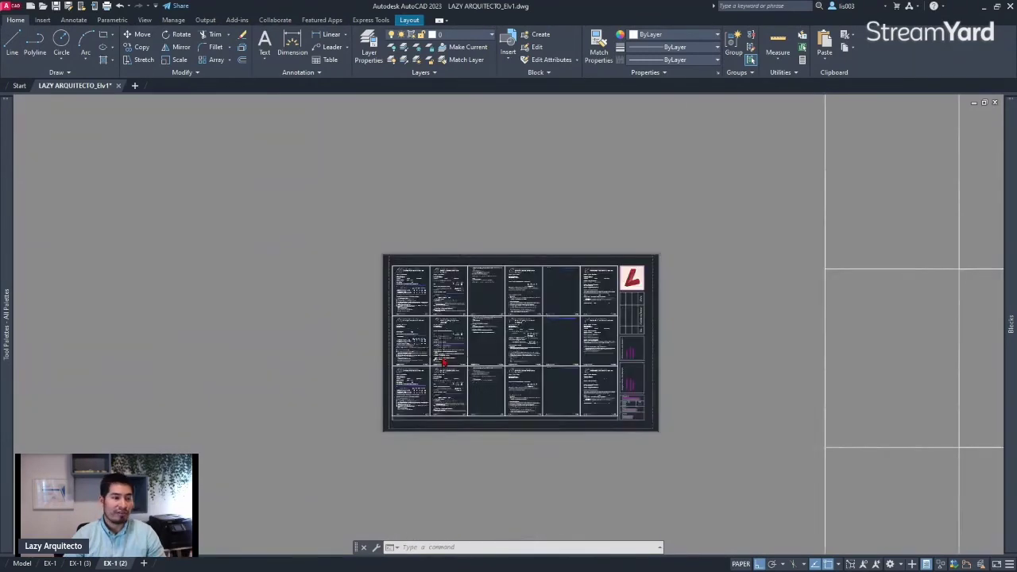
pyautogui.moveTo(604, 324); pyautogui.dragTo(545, 326, button='middle')
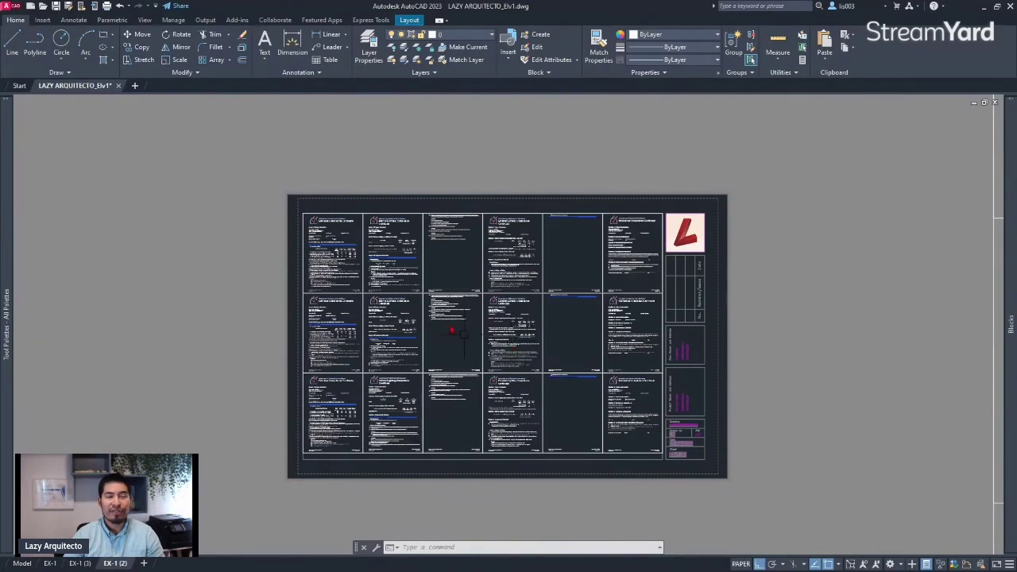
pyautogui.scroll(-5, 412, 321)
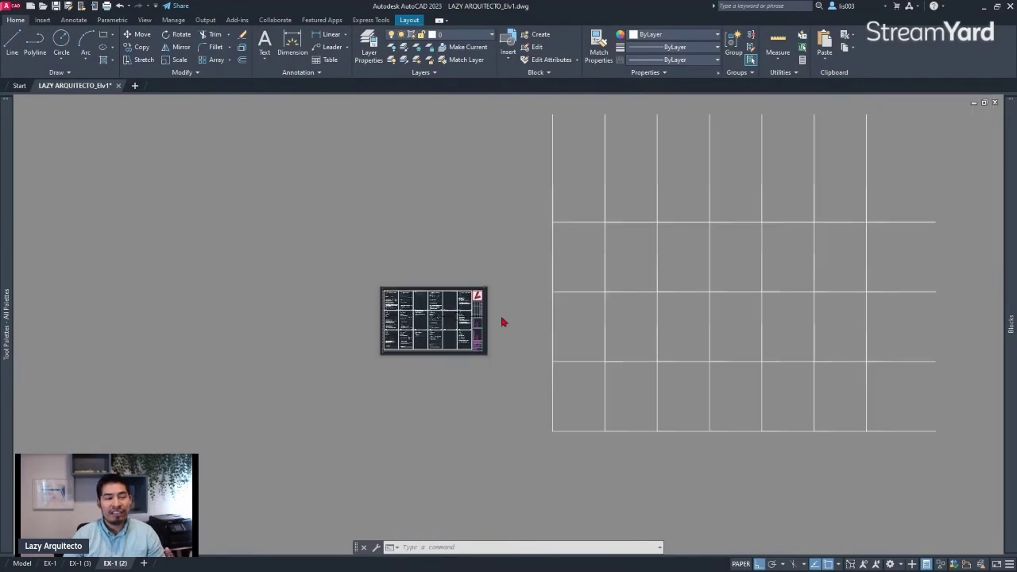
pyautogui.click(644, 295)
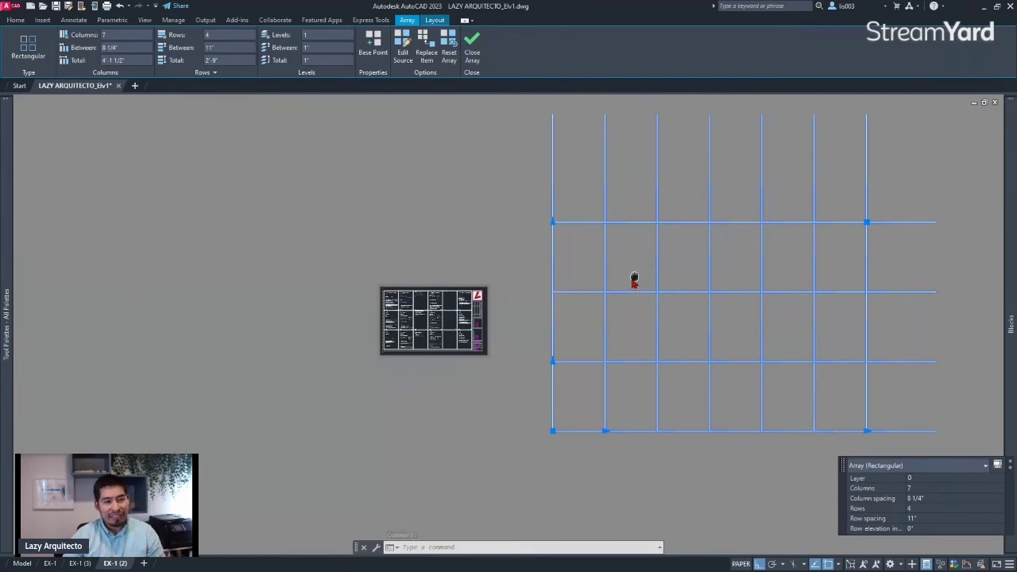
pyautogui.press('Escape')
pyautogui.moveTo(635, 278); pyautogui.dragTo(561, 308, button='middle')
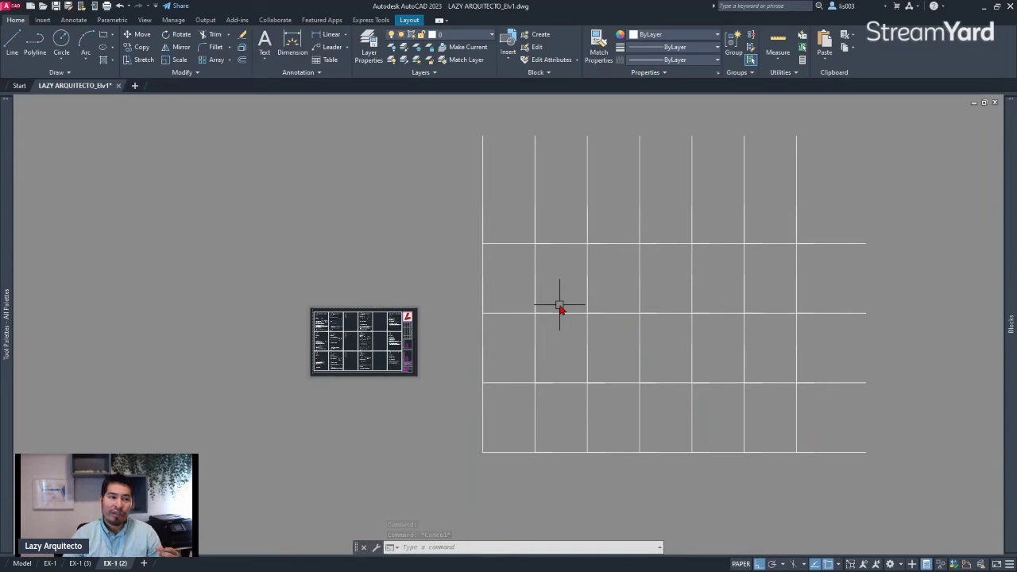
pyautogui.click(560, 314)
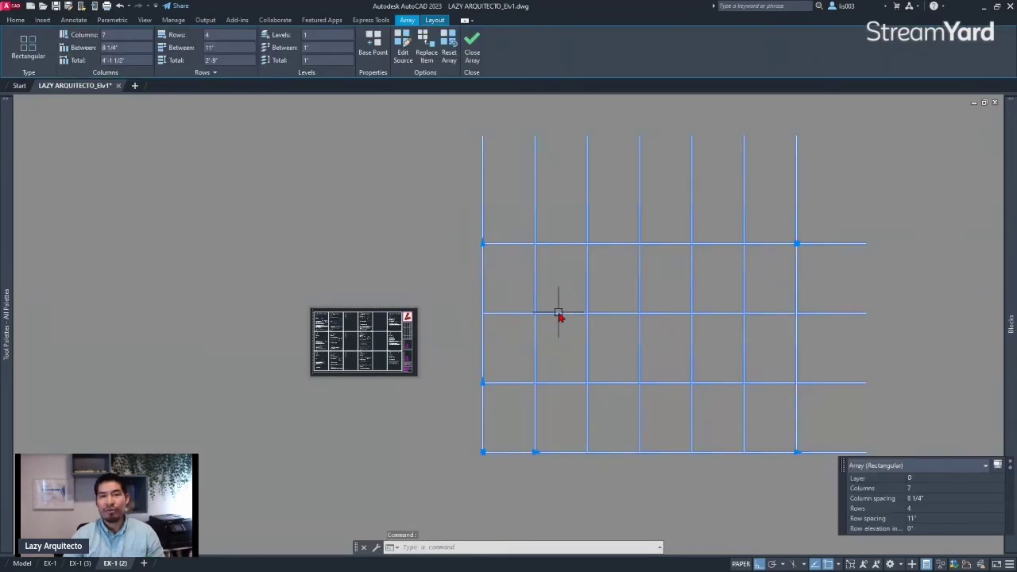
pyautogui.moveTo(556, 294); pyautogui.dragTo(474, 304, button='middle')
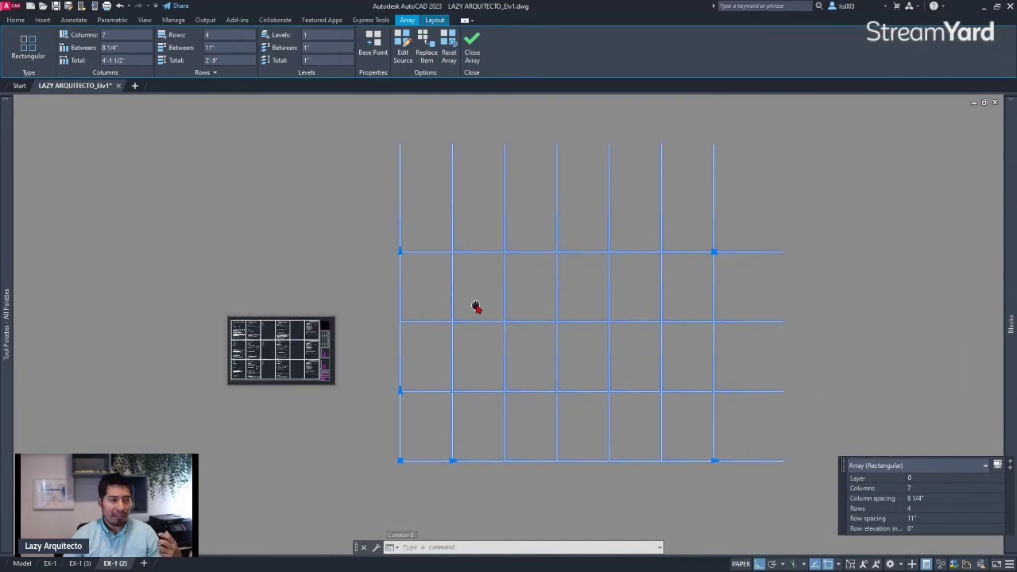
pyautogui.press('Escape')
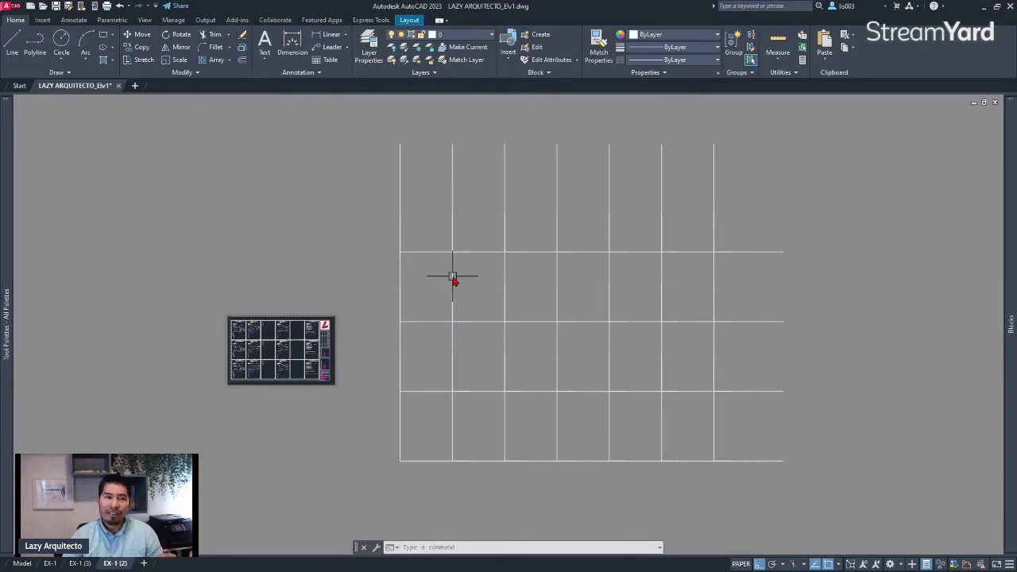
pyautogui.moveTo(529, 288); pyautogui.dragTo(511, 291, button='middle')
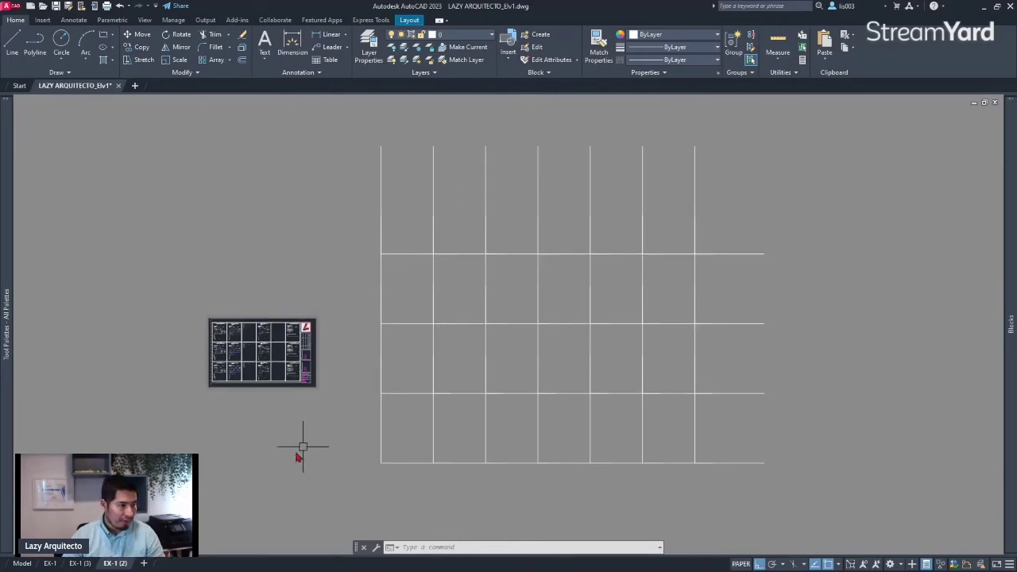
# Switch to model space and reduce the grid array there to 4 columns and 3 rows
pyautogui.click(22, 562)
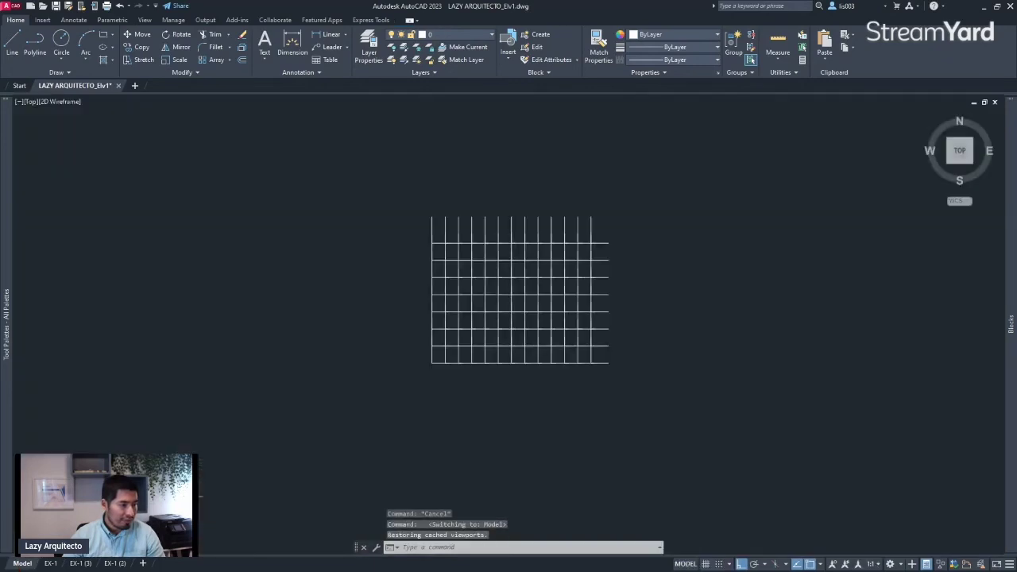
pyautogui.click(524, 270)
pyautogui.scroll(2, 484, 332)
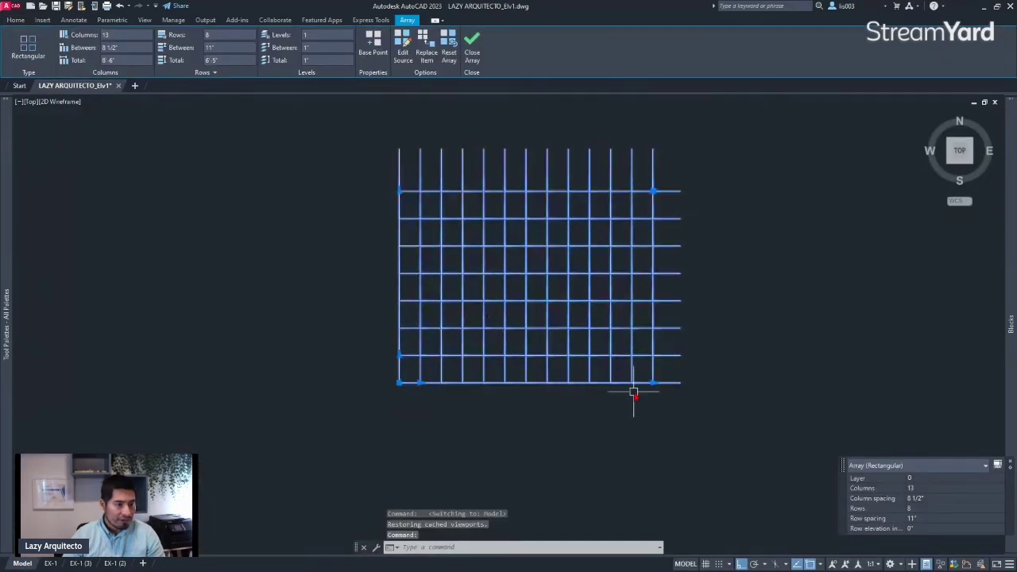
pyautogui.click(654, 385)
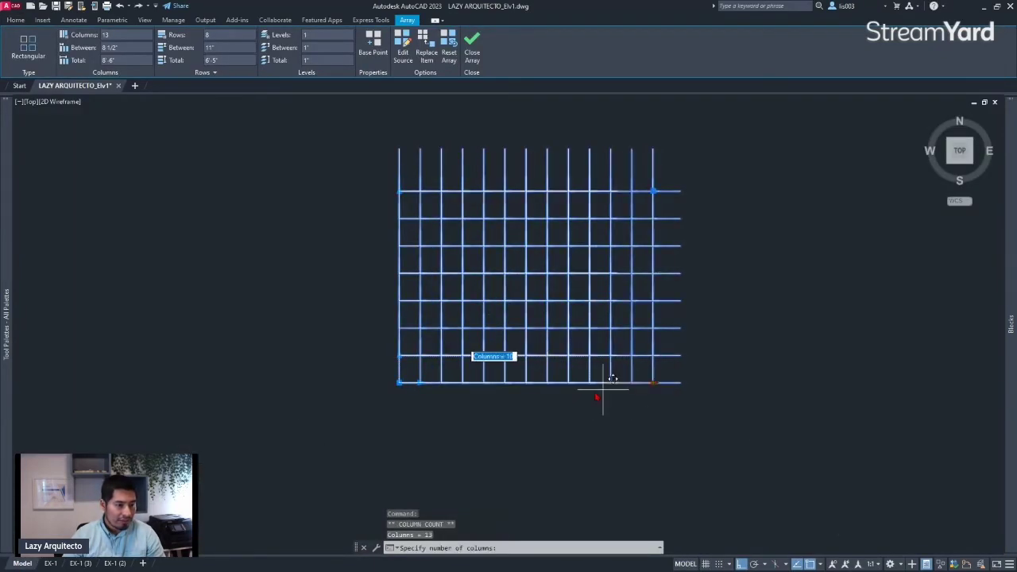
pyautogui.click(399, 191)
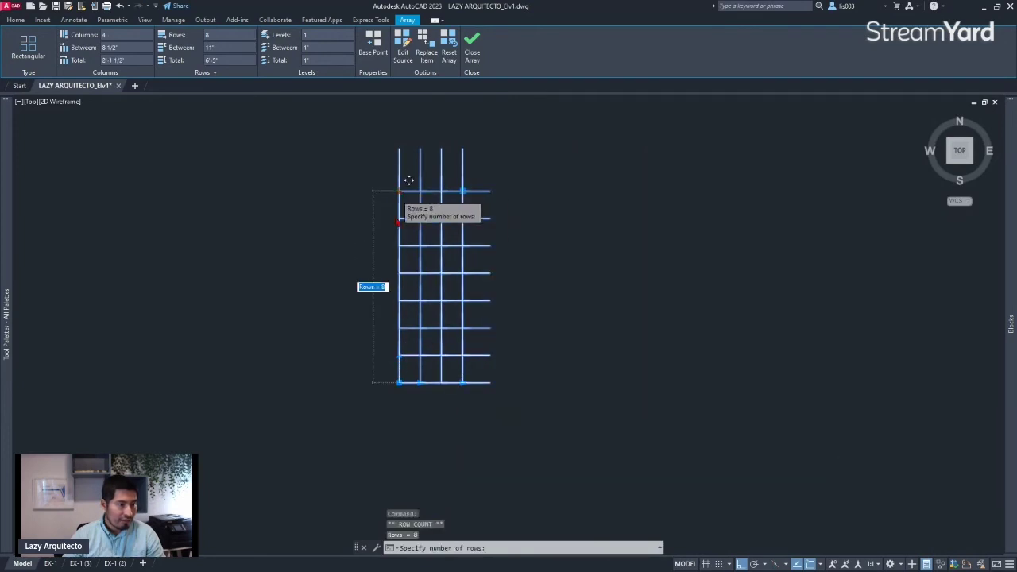
pyautogui.click(379, 326)
pyautogui.scroll(3, 436, 352)
pyautogui.press('Escape')
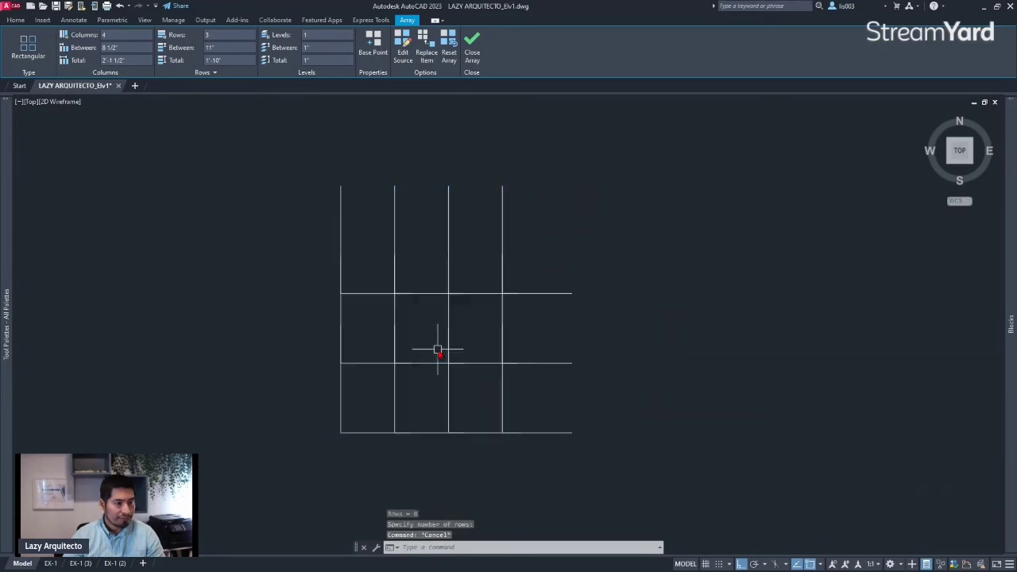
# Convert the 4-column, 3-row grid array into a block named LAZY_PDF_GRID with its base point at the grid's lower-left corner
pyautogui.click(449, 318)
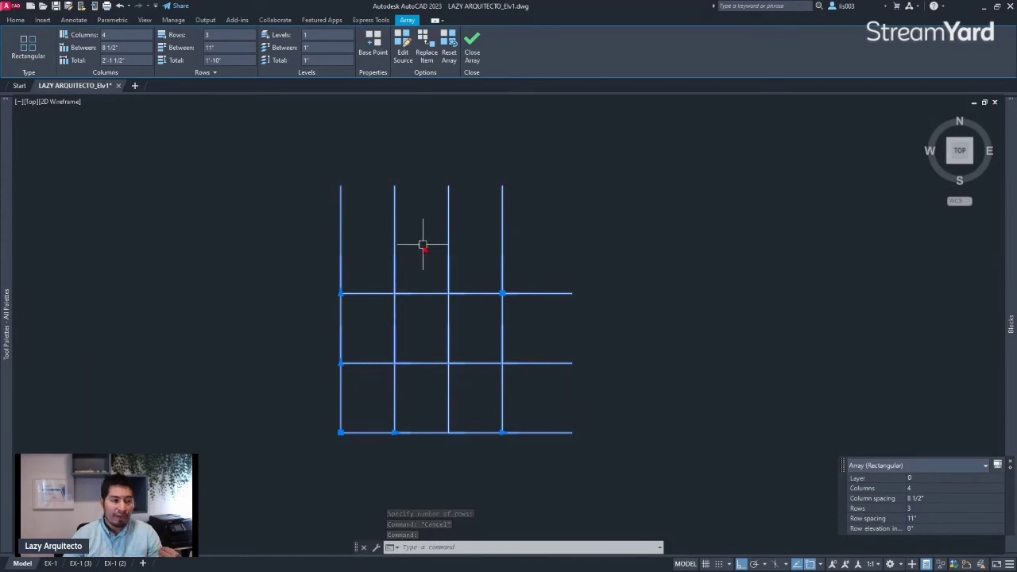
pyautogui.write('B')
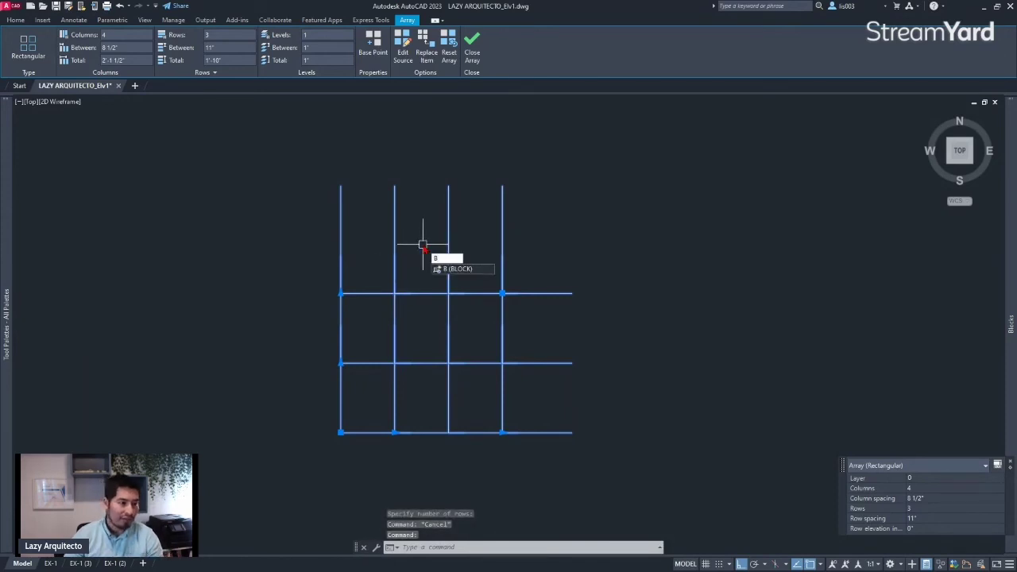
pyautogui.press('Return')
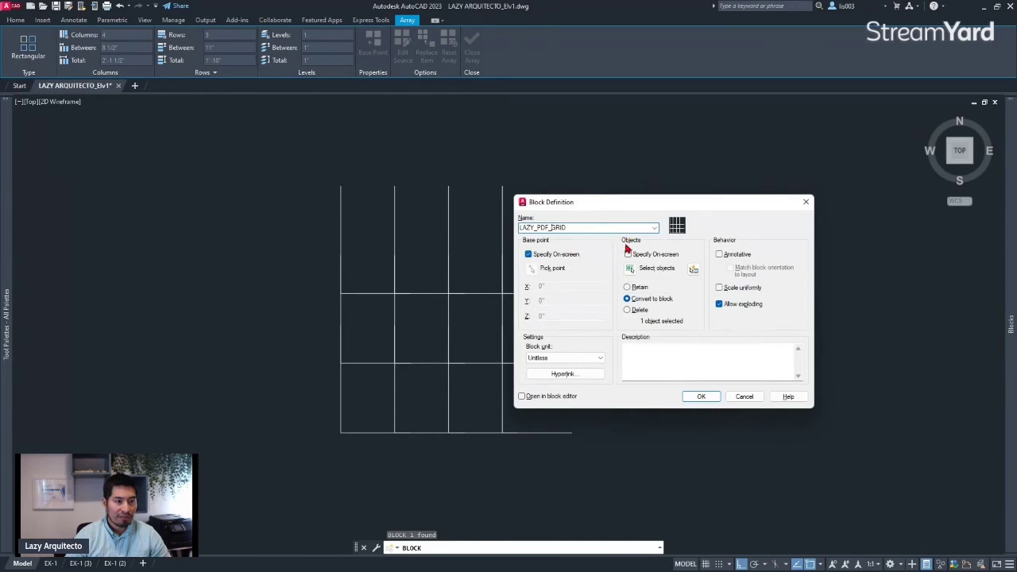
pyautogui.click(700, 401)
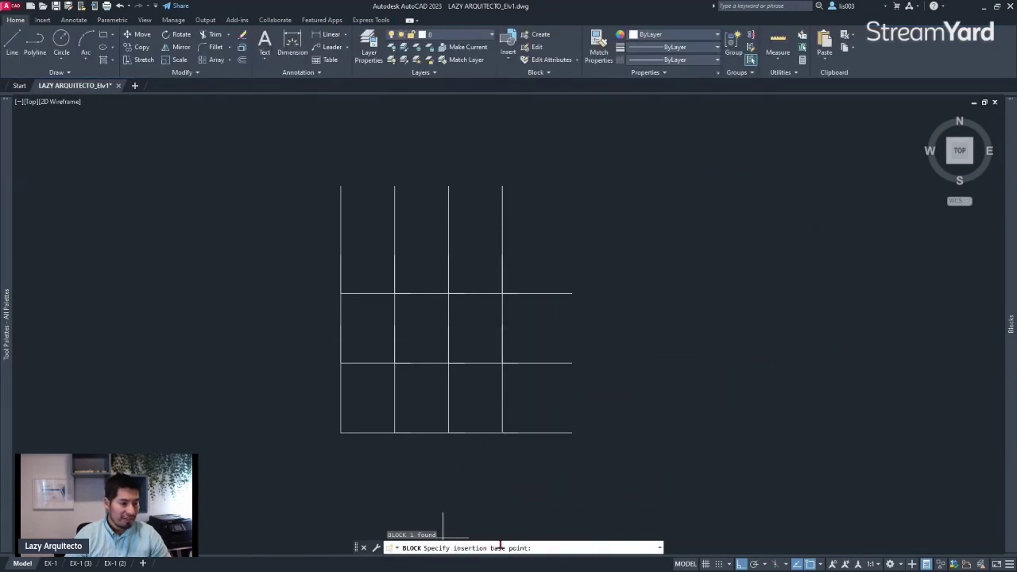
pyautogui.click(341, 433)
pyautogui.scroll(-4, 432, 422)
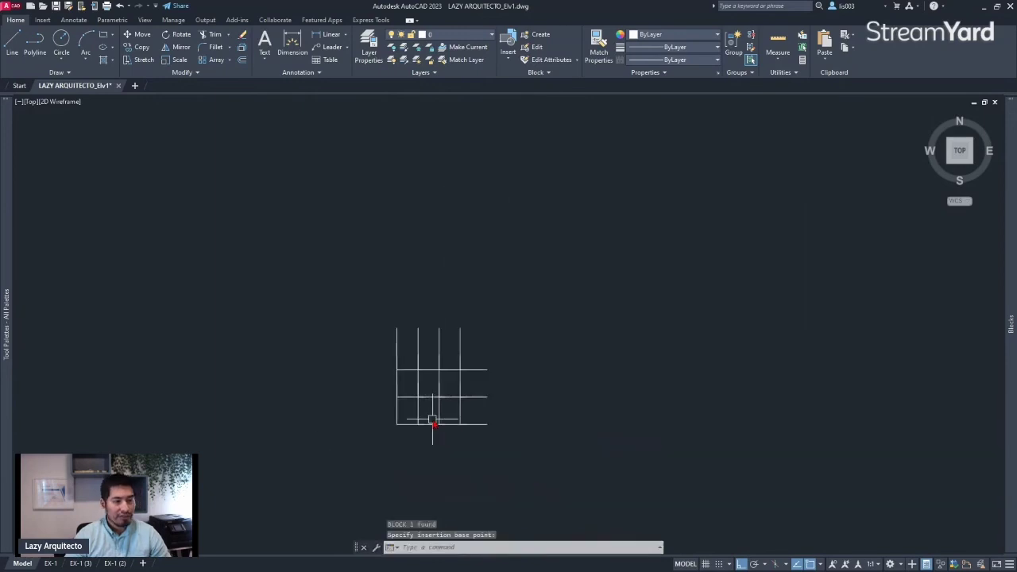
pyautogui.click(433, 421)
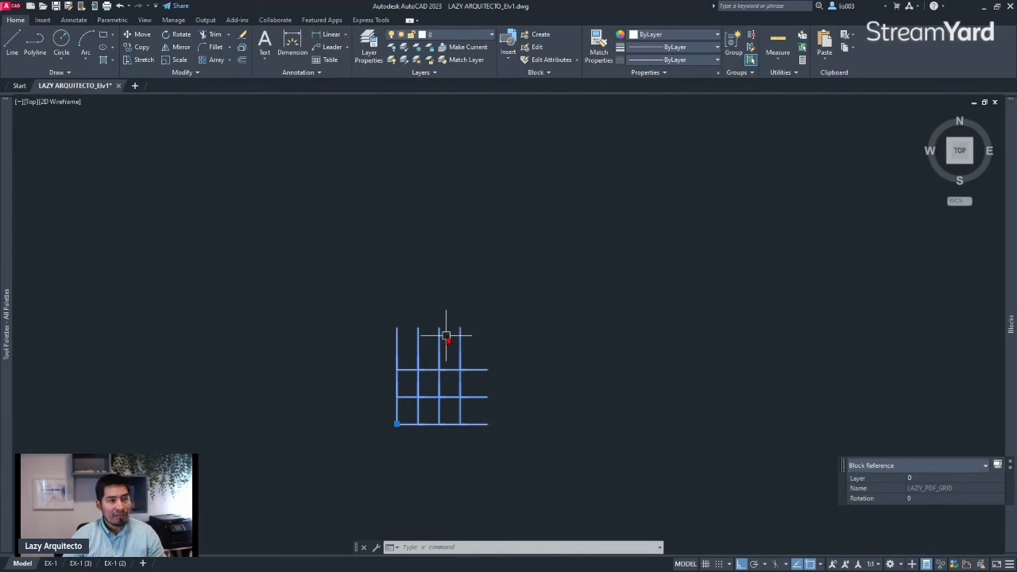
pyautogui.moveTo(447, 336); pyautogui.dragTo(397, 320, button='middle')
pyautogui.press('Escape')
pyautogui.click(398, 353)
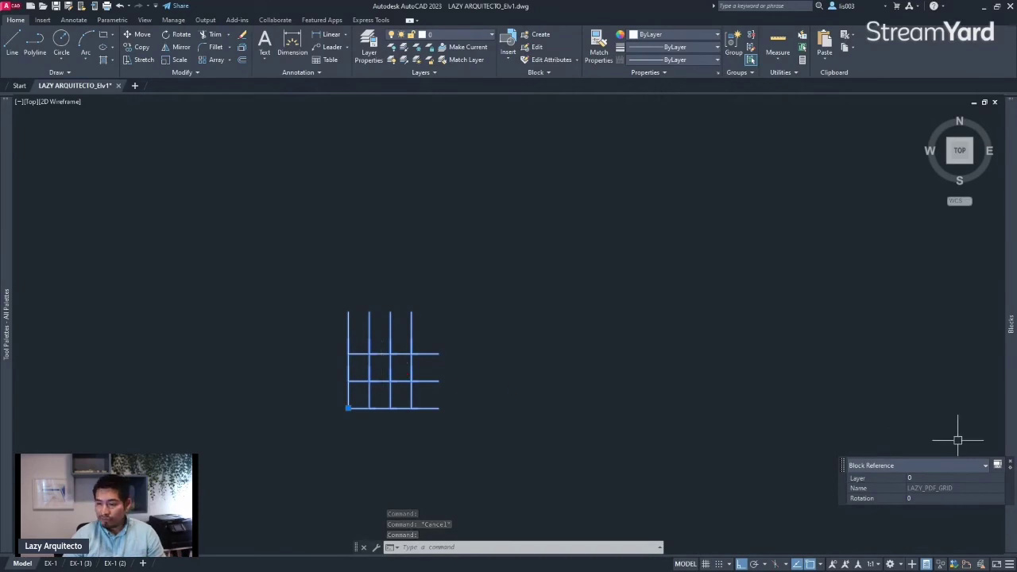
# Switch to File Explorer and open 05-02-sinks.dwg from the BLOCK LIBRARY folder in AutoCAD
pyautogui.hotkey('alt', 'Tab')
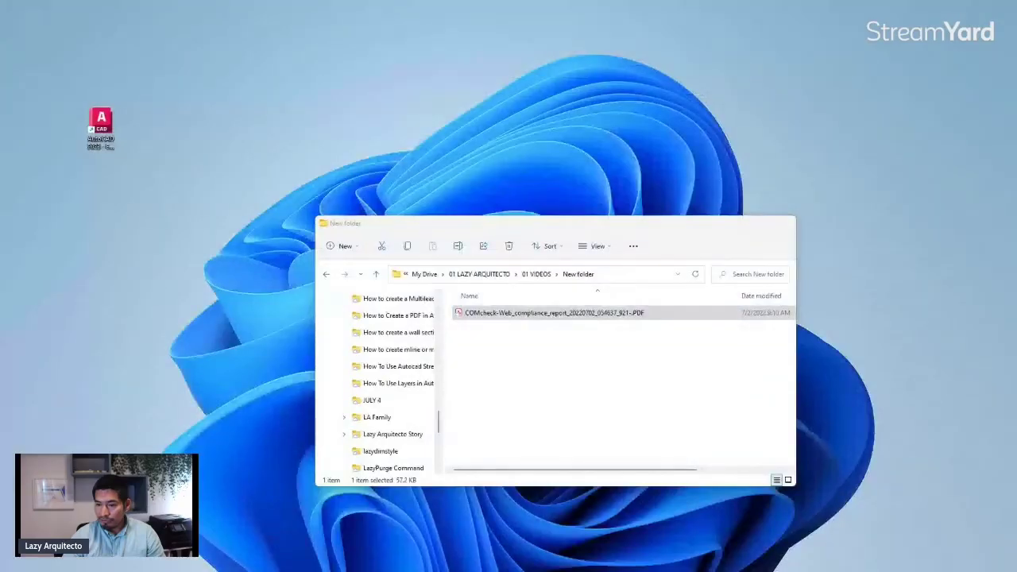
pyautogui.hotkey('alt', 'Tab')
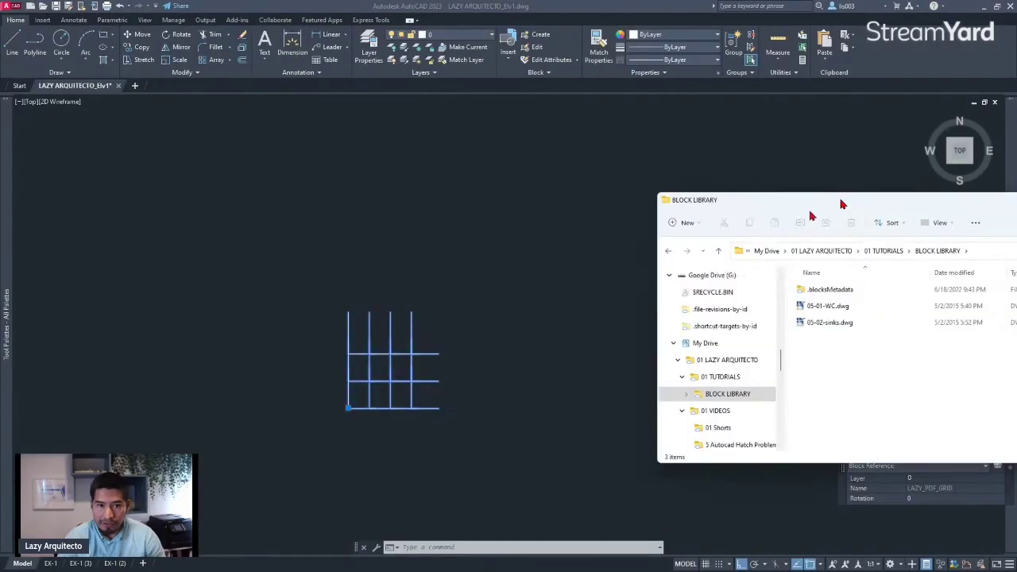
pyautogui.moveTo(842, 205); pyautogui.dragTo(492, 163)
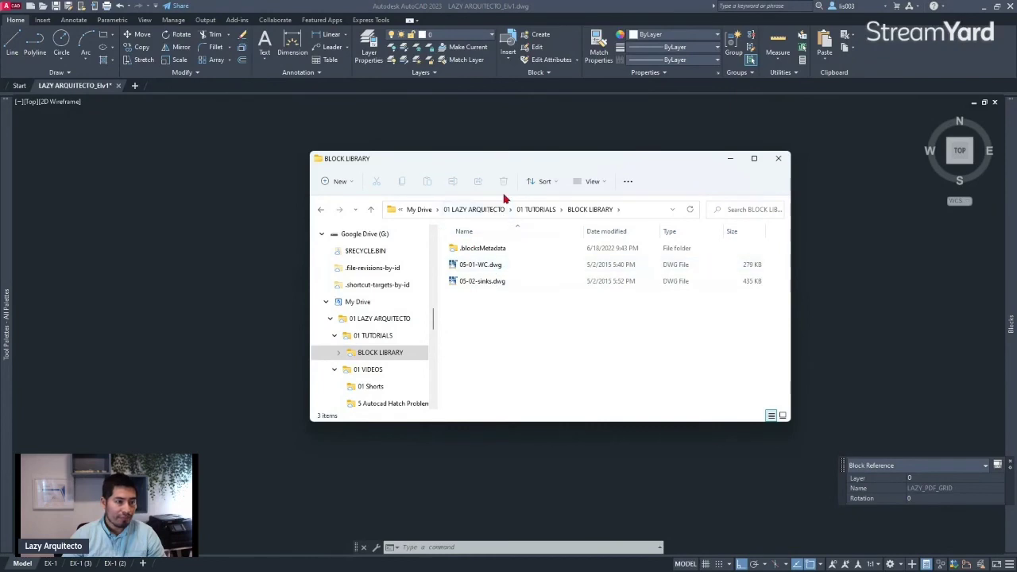
pyautogui.doubleClick(484, 282)
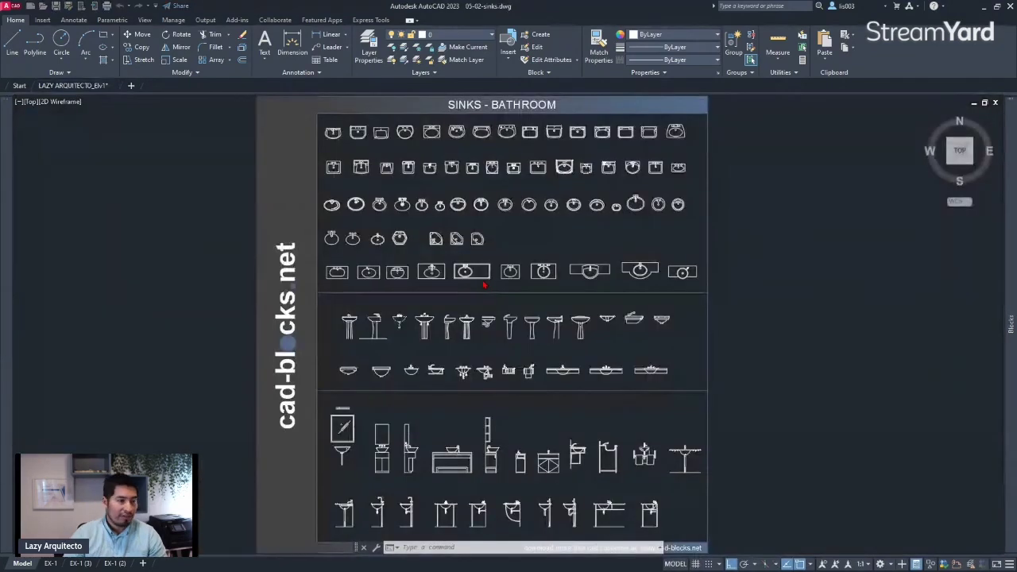
pyautogui.scroll(-2, 239, 278)
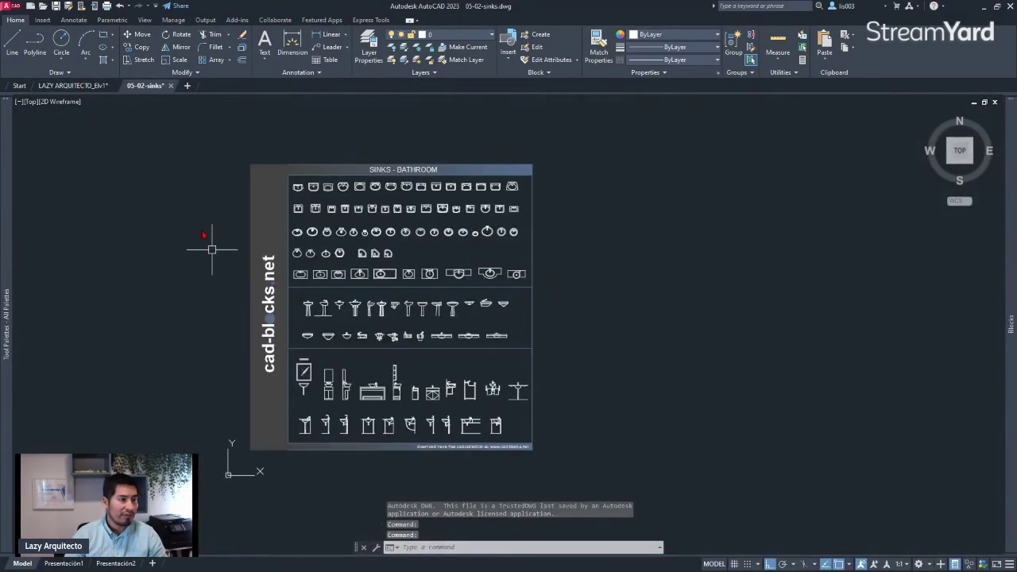
# Copy the LAZY_PDF_GRID block from LAZY ARQUITECTO_Elv1.dwg into empty space in 05-02-sinks.dwg
pyautogui.click(88, 86)
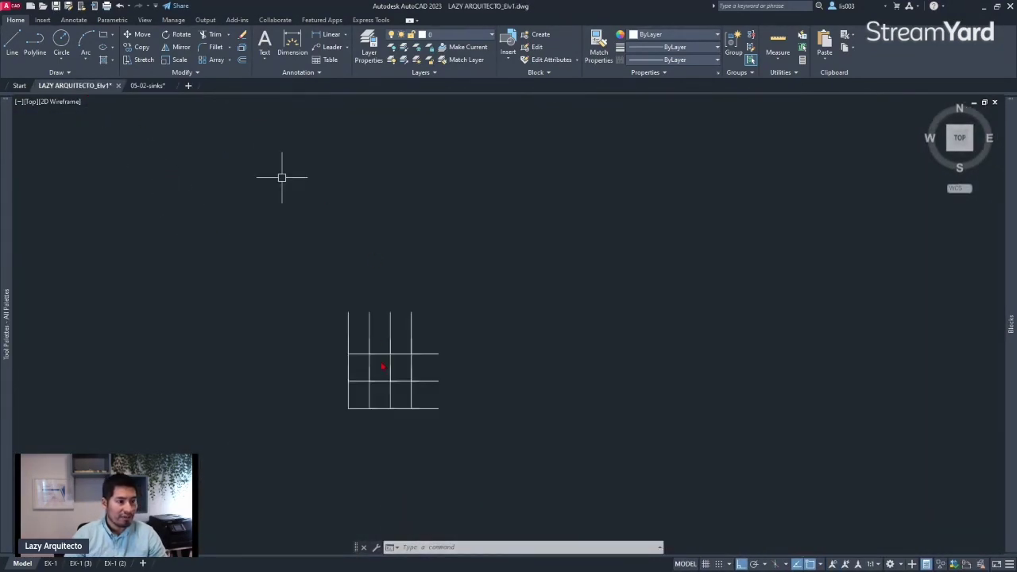
pyautogui.click(380, 356)
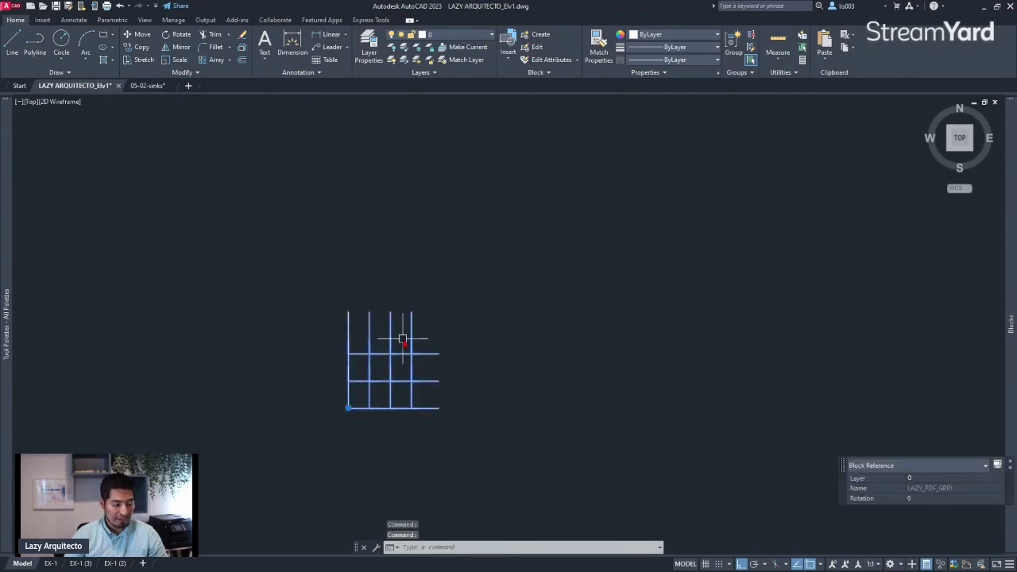
pyautogui.hotkey('ctrl', 'c')
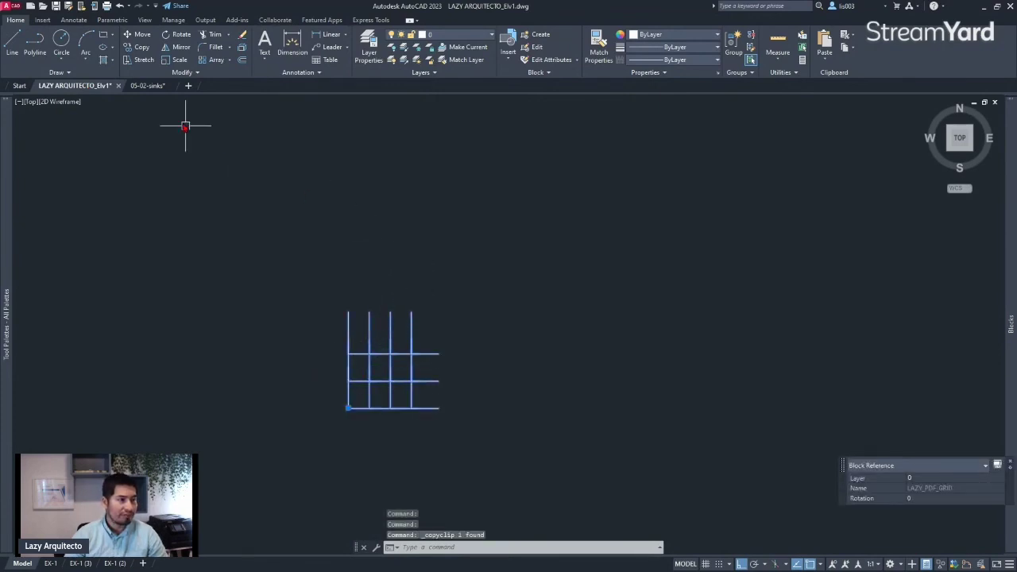
pyautogui.click(147, 85)
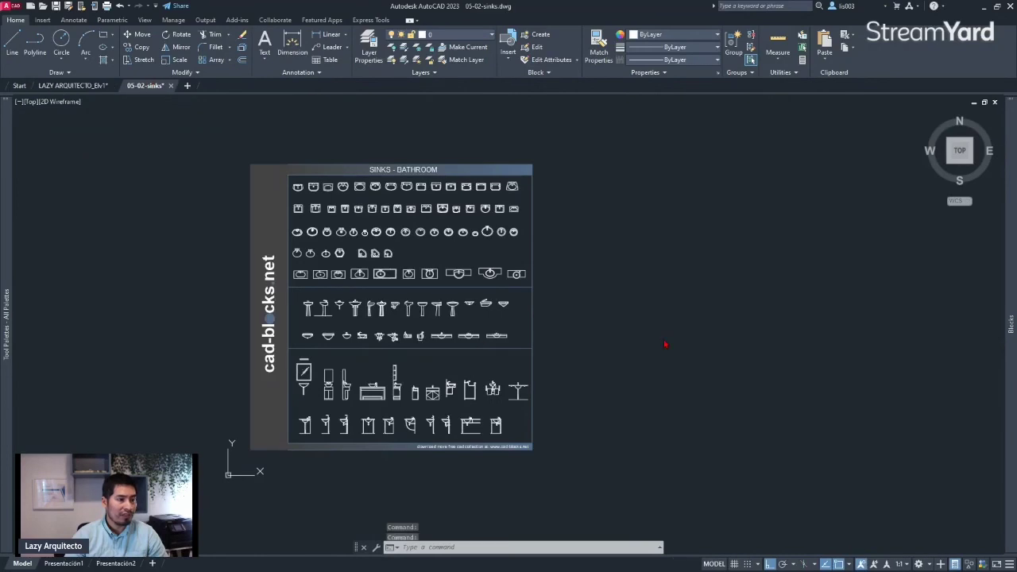
pyautogui.hotkey('ctrl', 'v')
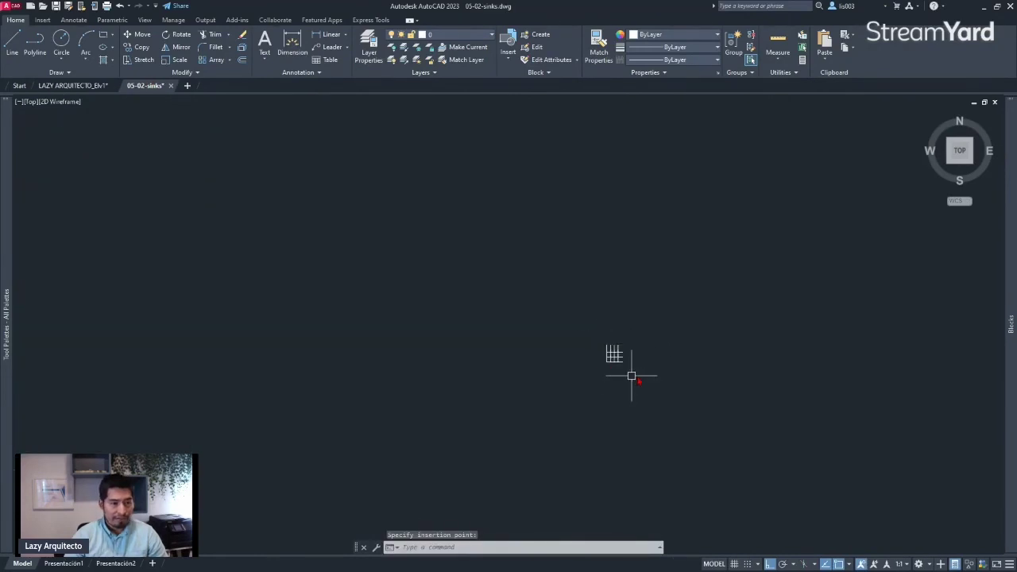
# Close 05-02-sinks.dwg with its changes saved and move the BLOCK LIBRARY folder window off the drawing
pyautogui.click(170, 85)
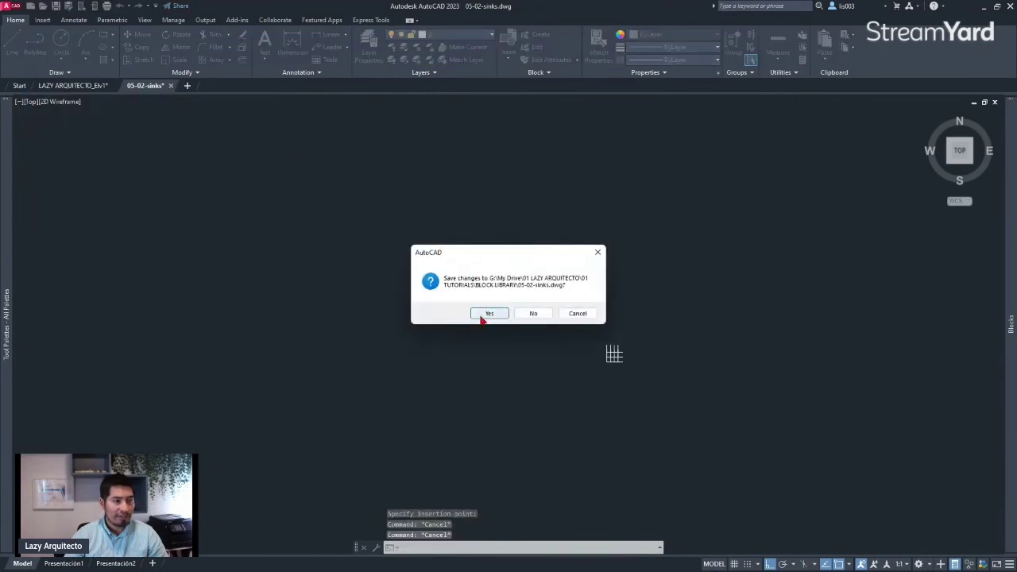
pyautogui.click(482, 316)
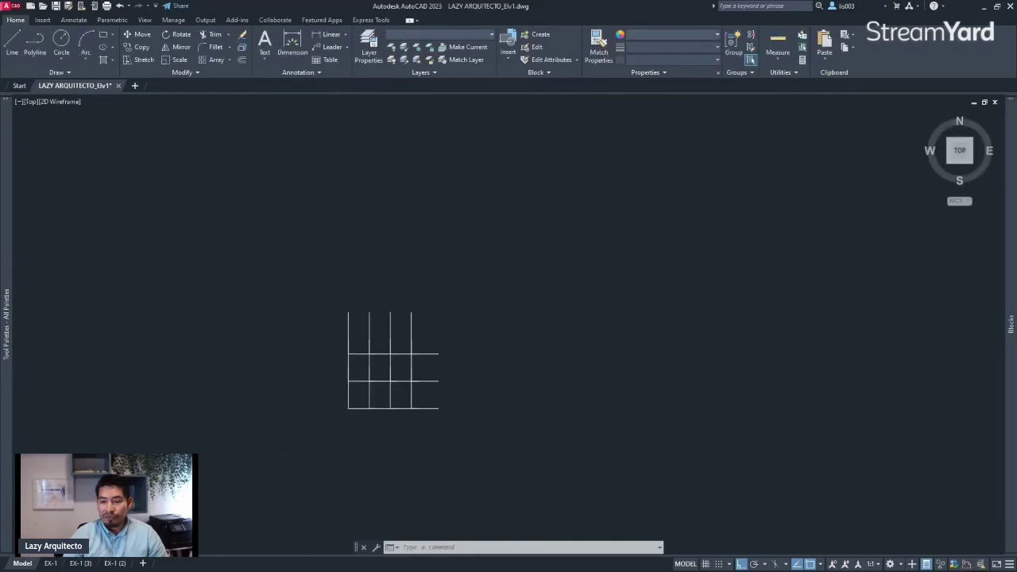
pyautogui.hotkey('alt', 'Tab')
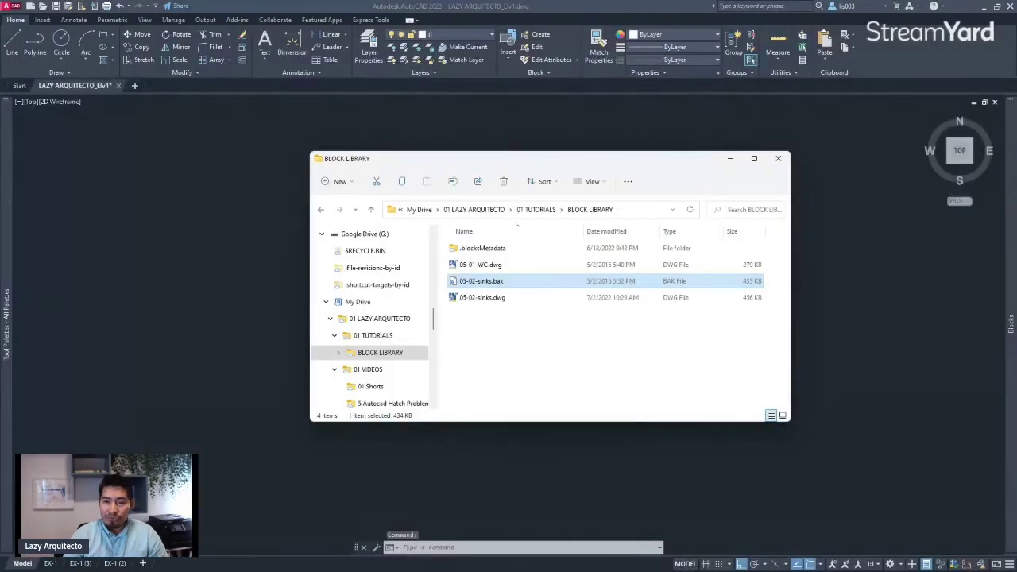
pyautogui.moveTo(518, 168); pyautogui.dragTo(1016, 190)
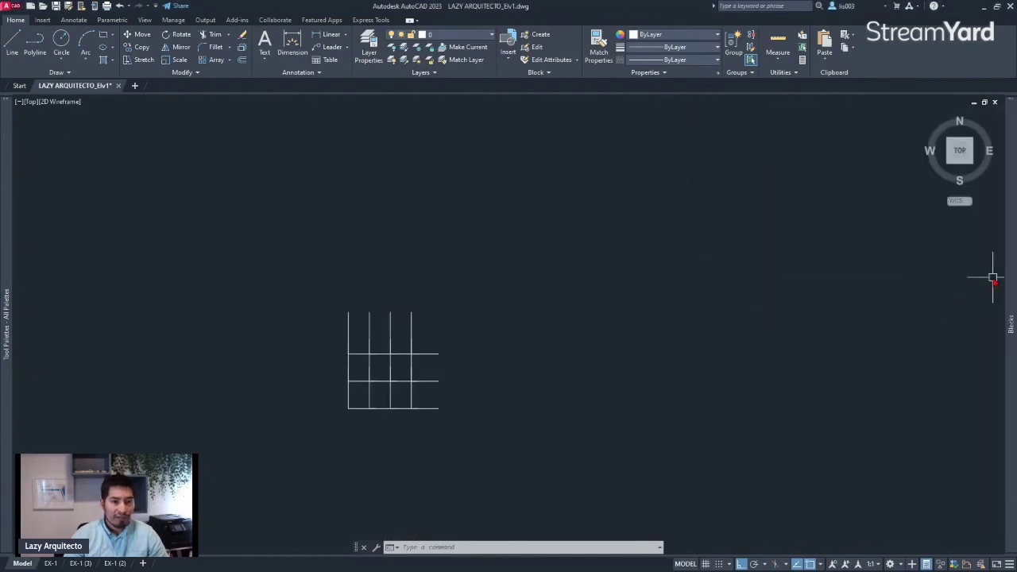
# Close the Blocks palette and reopen it with the BLOCKSPALETTE command
pyautogui.moveTo(1008, 254)
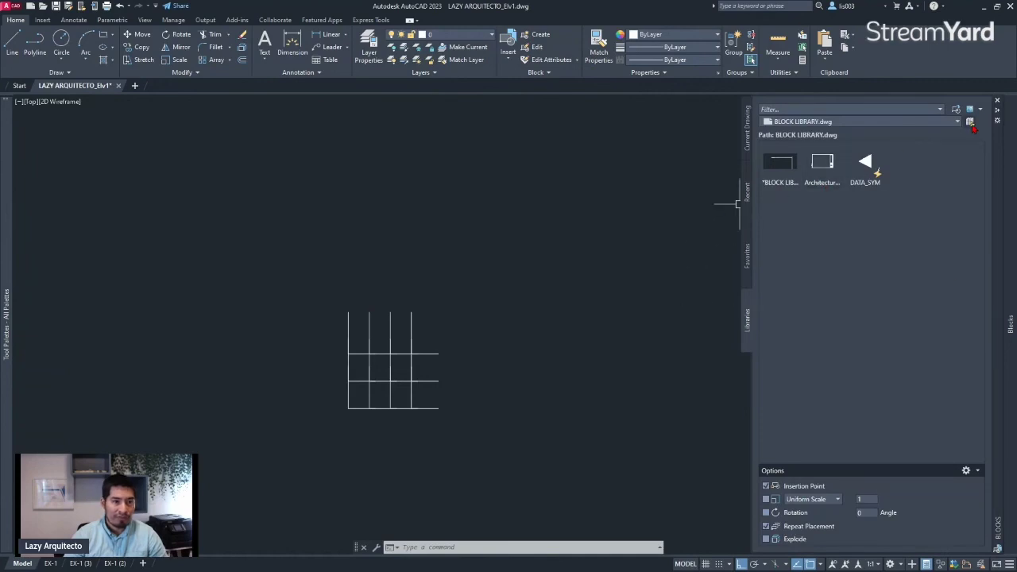
pyautogui.click(997, 102)
pyautogui.write('BLOCKSPA')
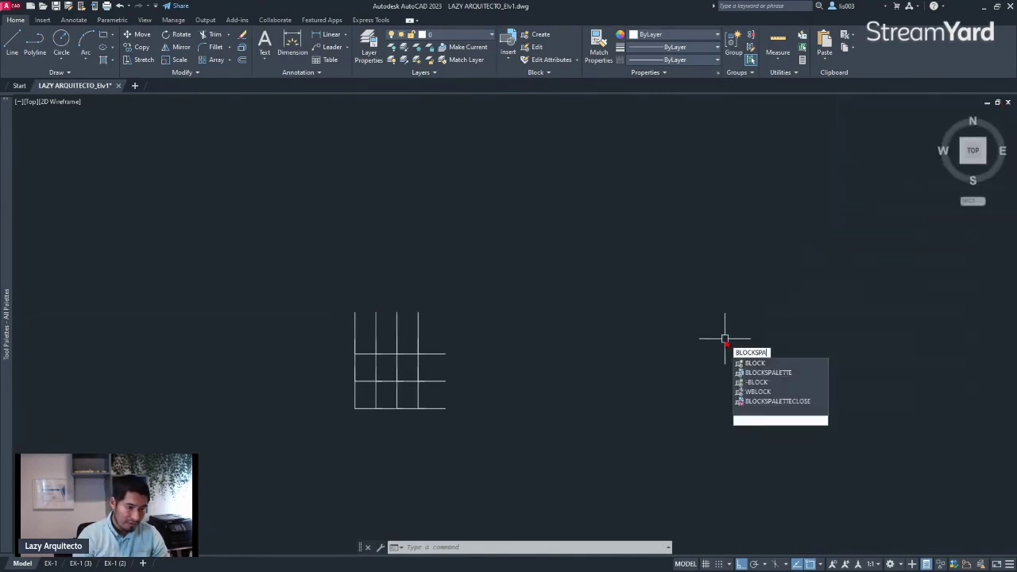
pyautogui.write('LETTE')
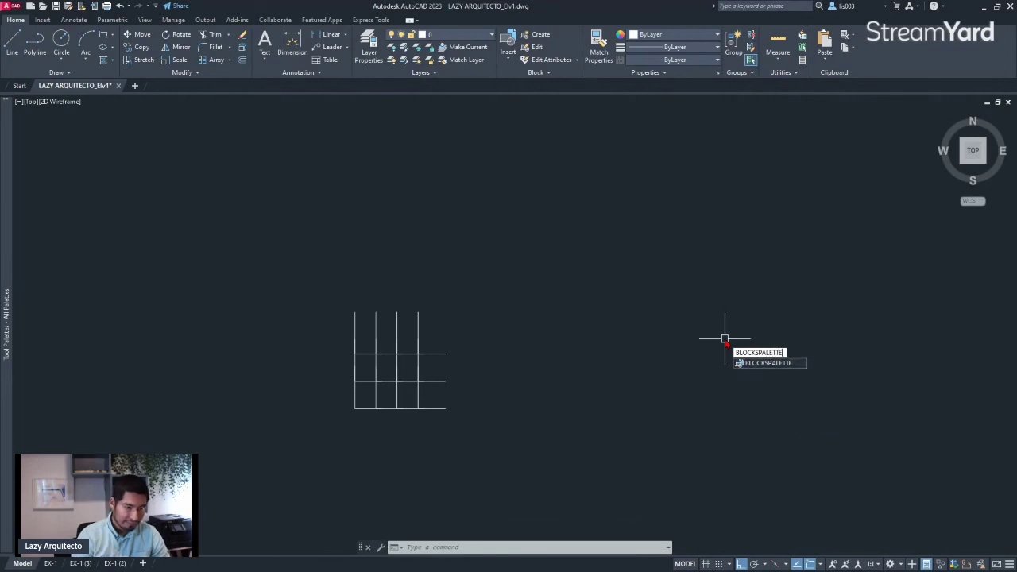
pyautogui.press('Return')
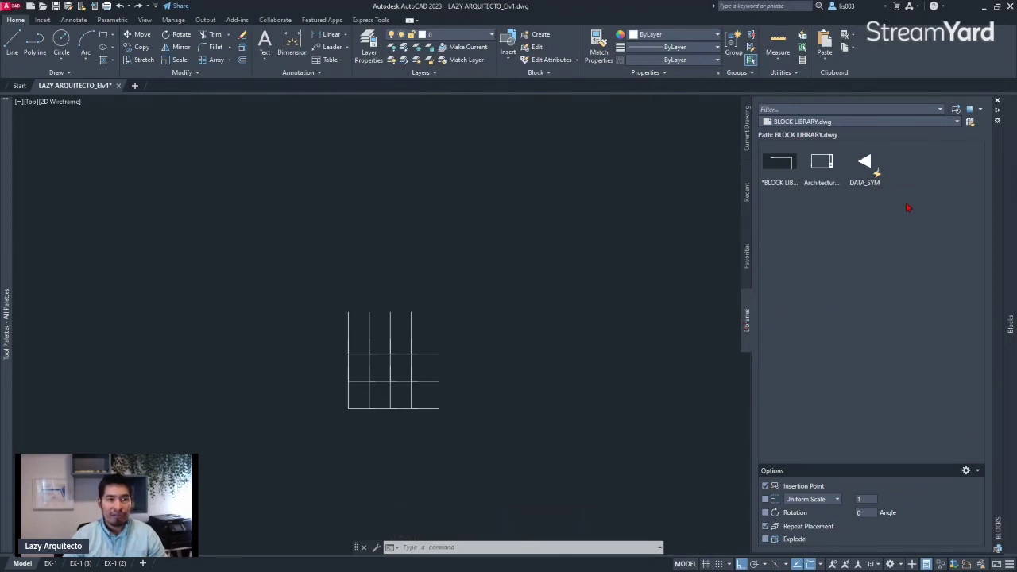
# Load 05-02-sinks.dwg from 01 LAZY ARQUITECTO > 01 TUTORIALS > BLOCK LIBRARY as the block library
pyautogui.click(971, 120)
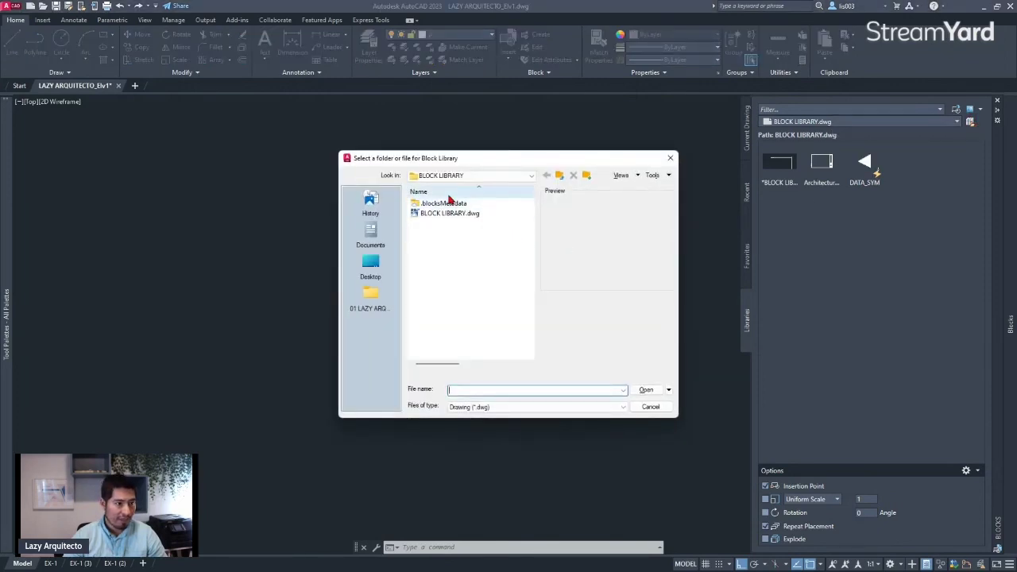
pyautogui.click(532, 176)
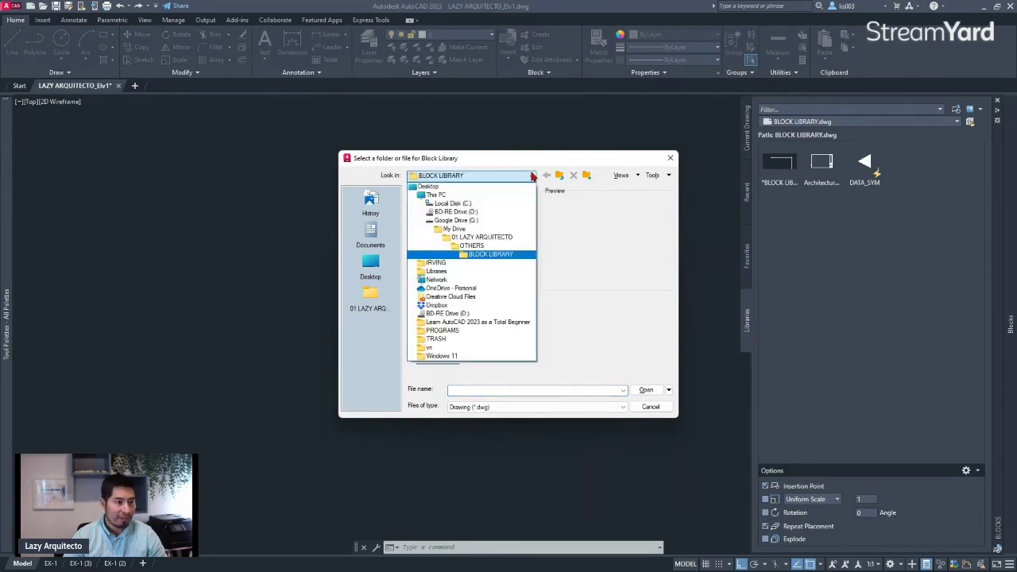
pyautogui.click(482, 237)
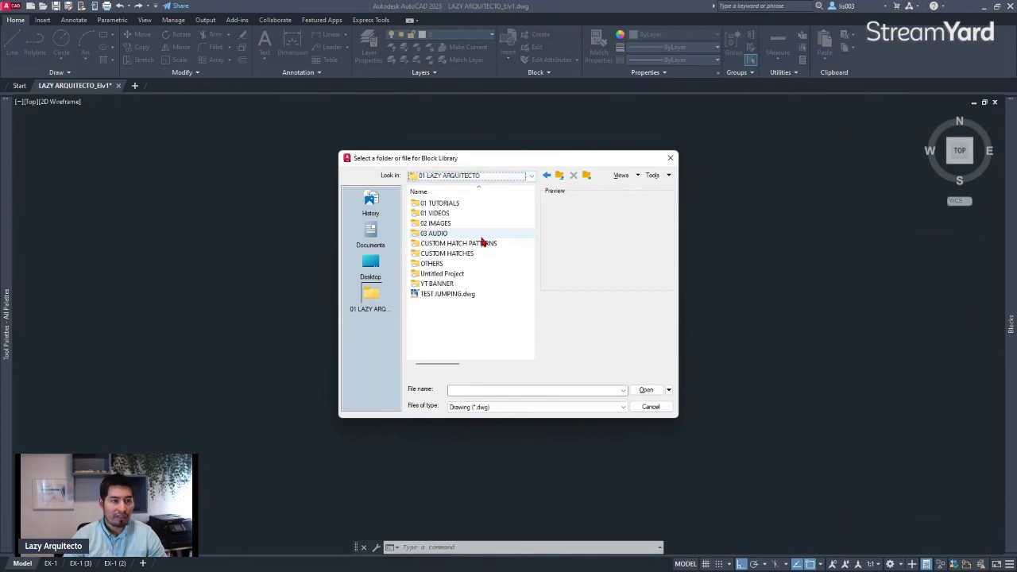
pyautogui.doubleClick(458, 210)
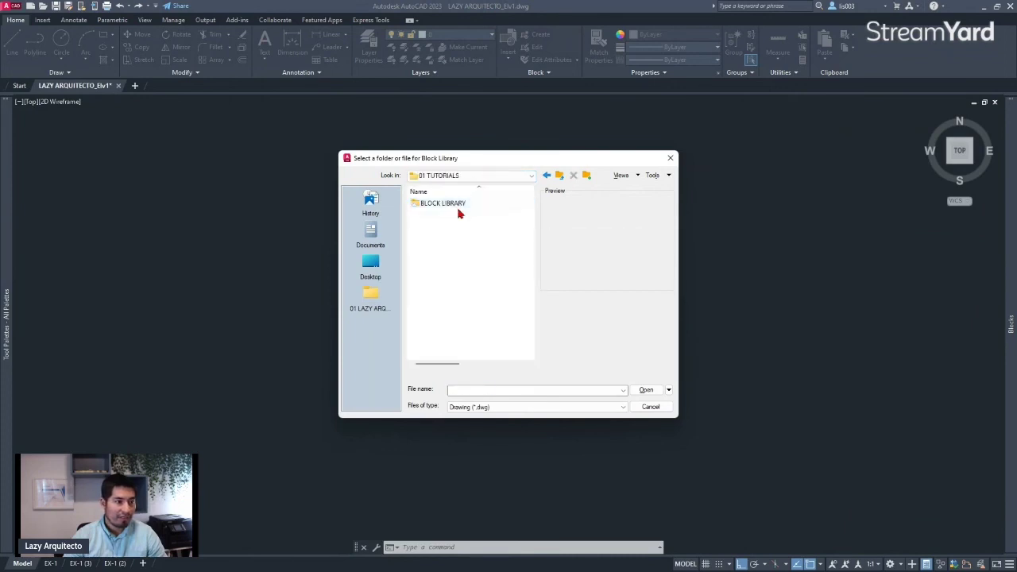
pyautogui.doubleClick(458, 210)
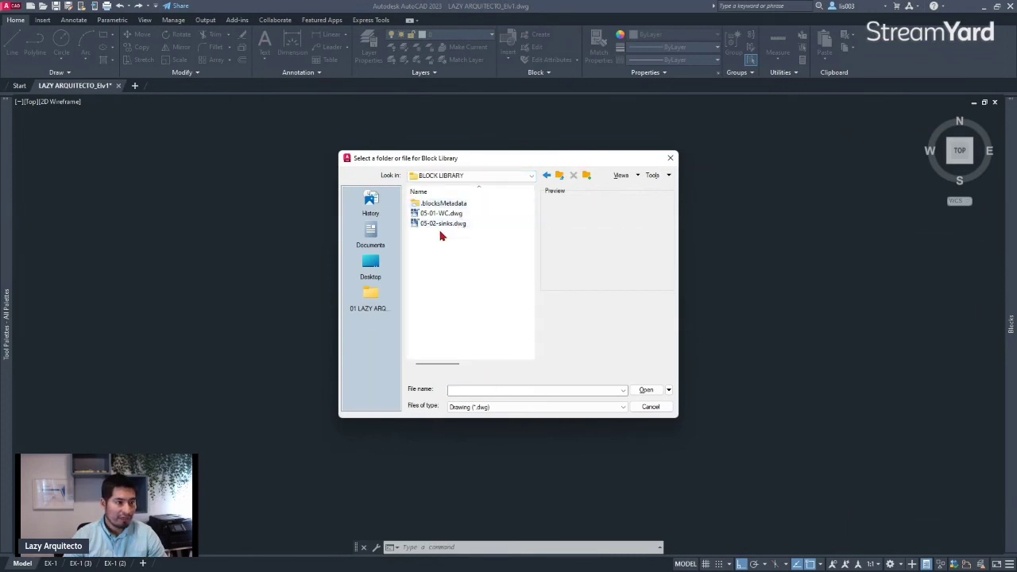
pyautogui.click(441, 228)
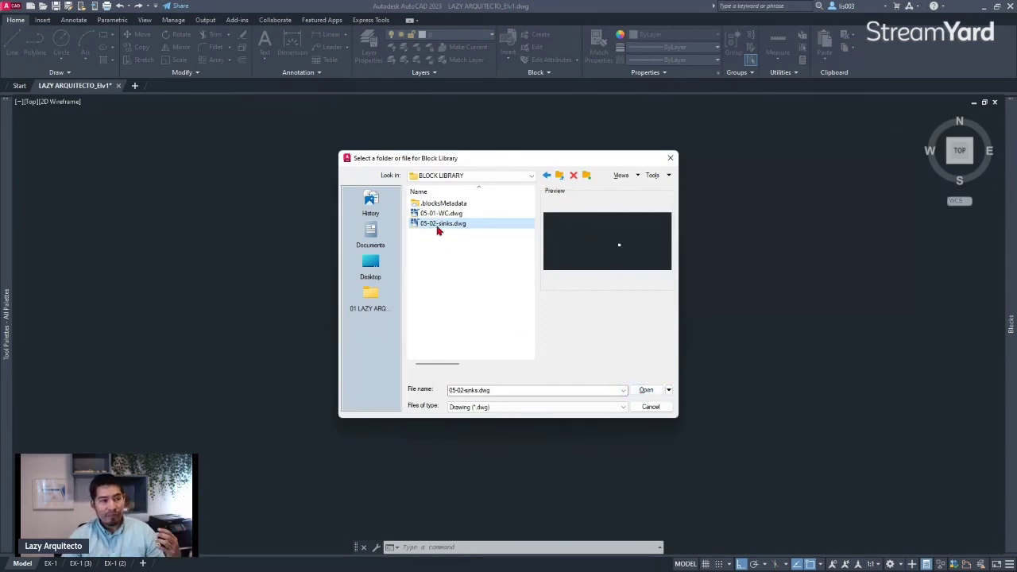
pyautogui.click(642, 391)
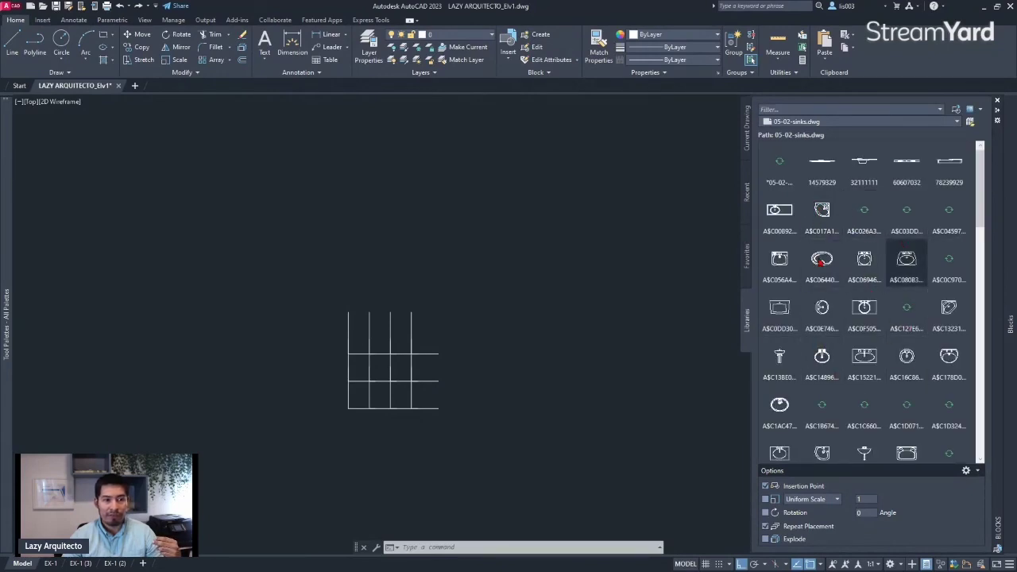
# Locate the LAZY_PDF_GRID block among the library's blocks and view its preview
pyautogui.scroll(-6, 842, 342)
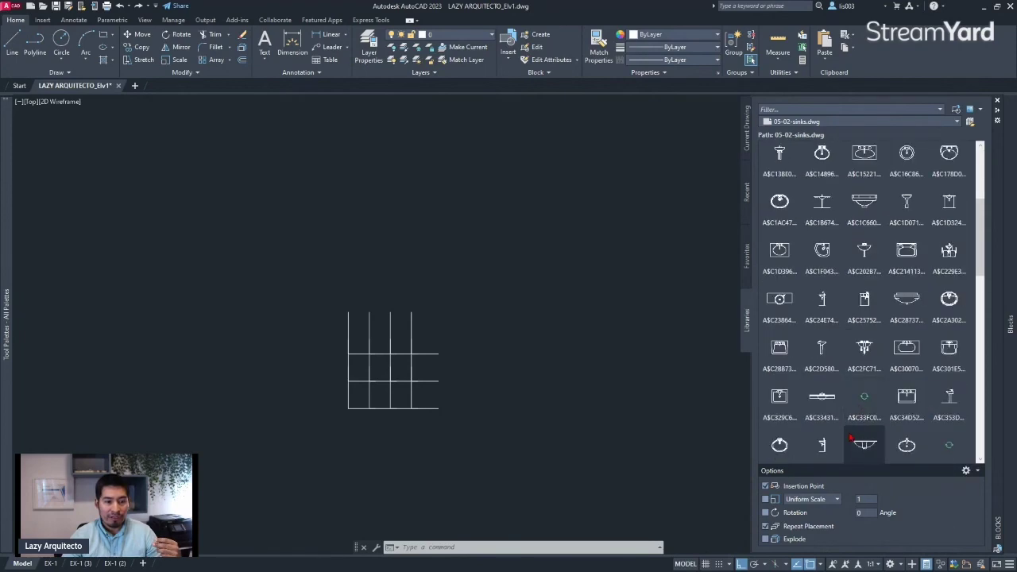
pyautogui.scroll(-10, 853, 415)
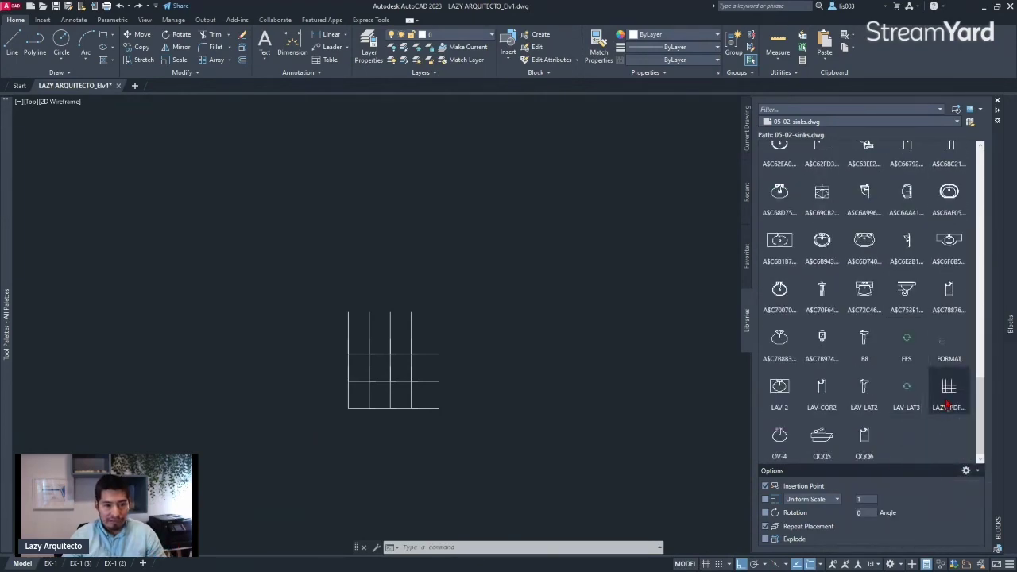
pyautogui.moveTo(948, 405)
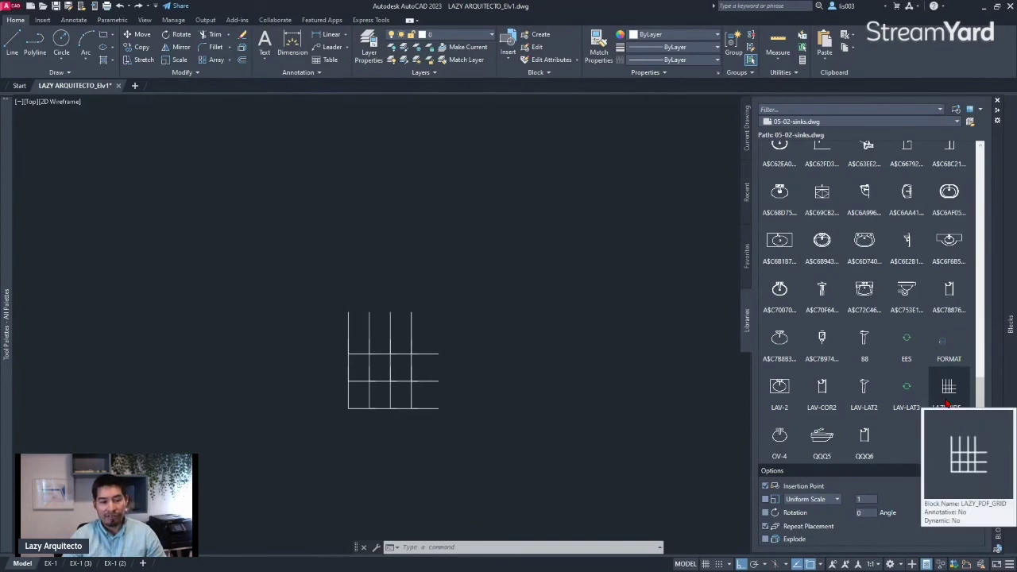
# Open LAZY ARQUITECTO_fp1.dwg from the recent documents
pyautogui.click(948, 406)
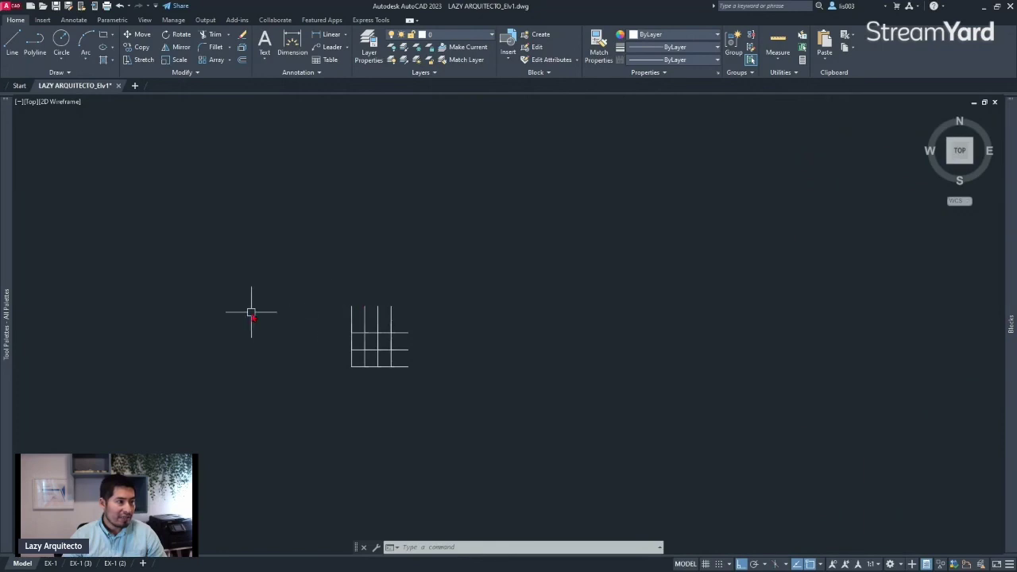
pyautogui.click(400, 287)
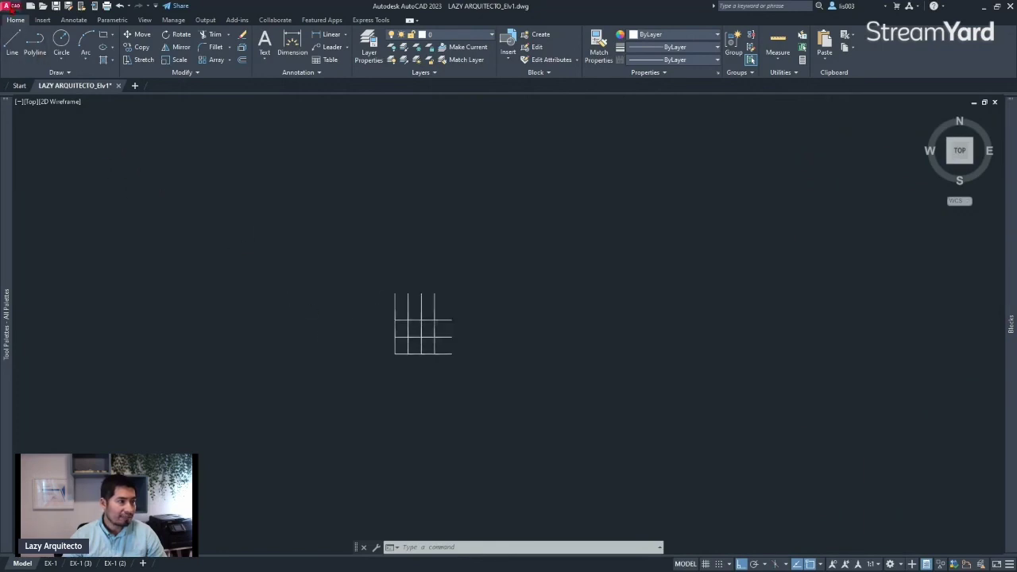
pyautogui.click(13, 7)
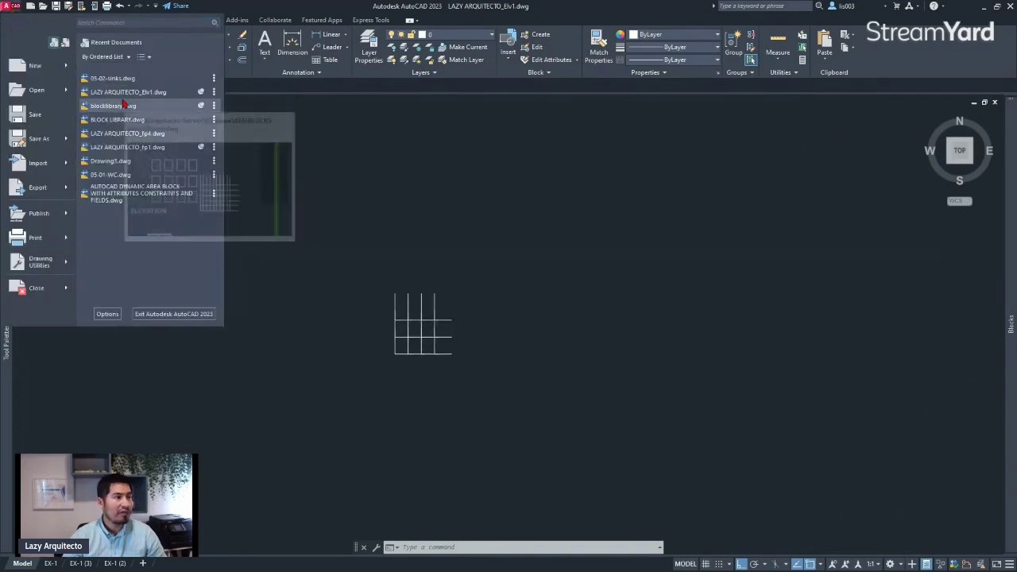
pyautogui.click(121, 150)
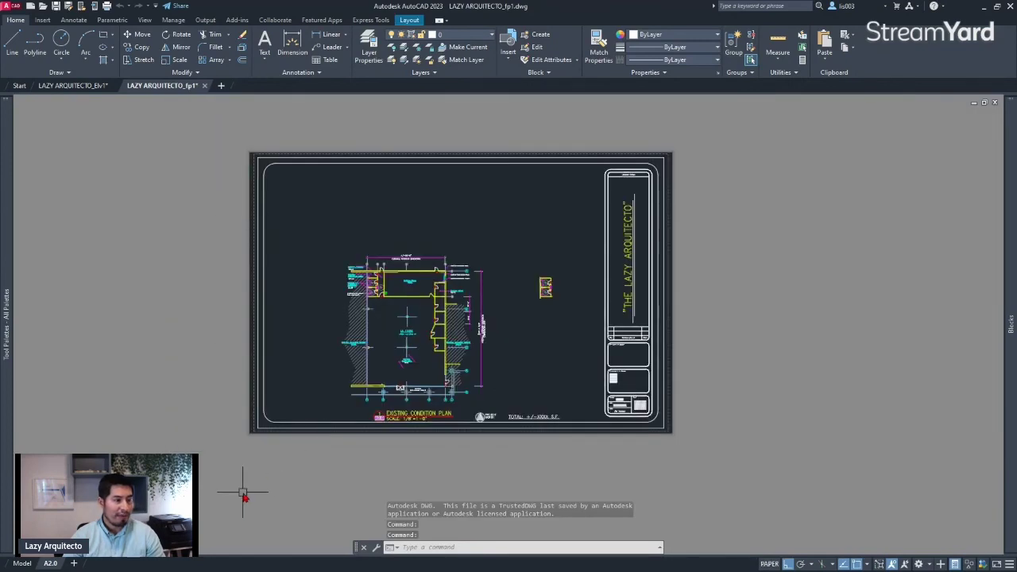
# Insert the LAZY_PDF_GRID library block with Explode enabled in the empty area beside the A2.0 sheet, ending repeat placement
pyautogui.moveTo(795, 283); pyautogui.dragTo(589, 321, button='middle')
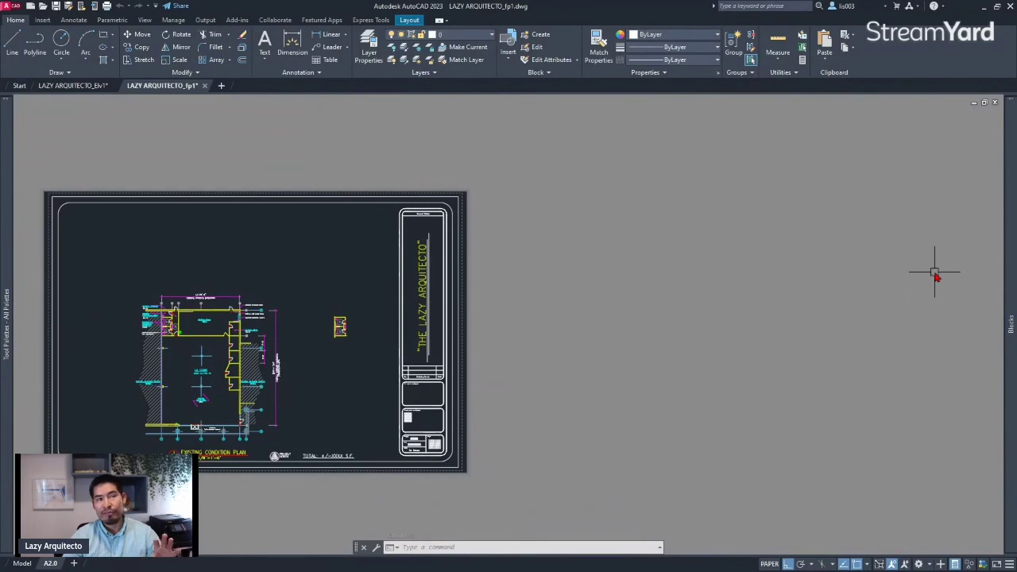
pyautogui.moveTo(1009, 267)
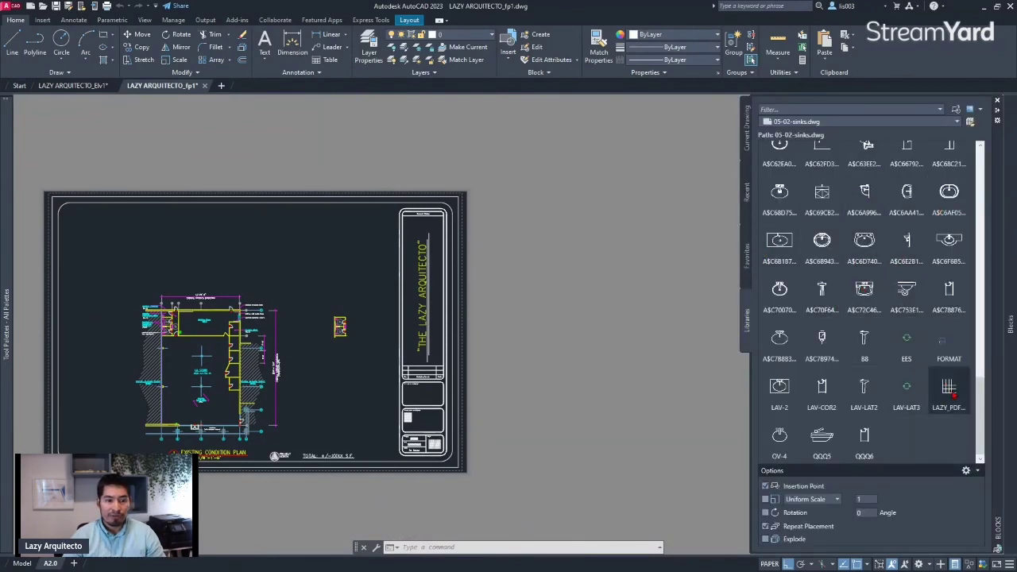
pyautogui.moveTo(955, 395)
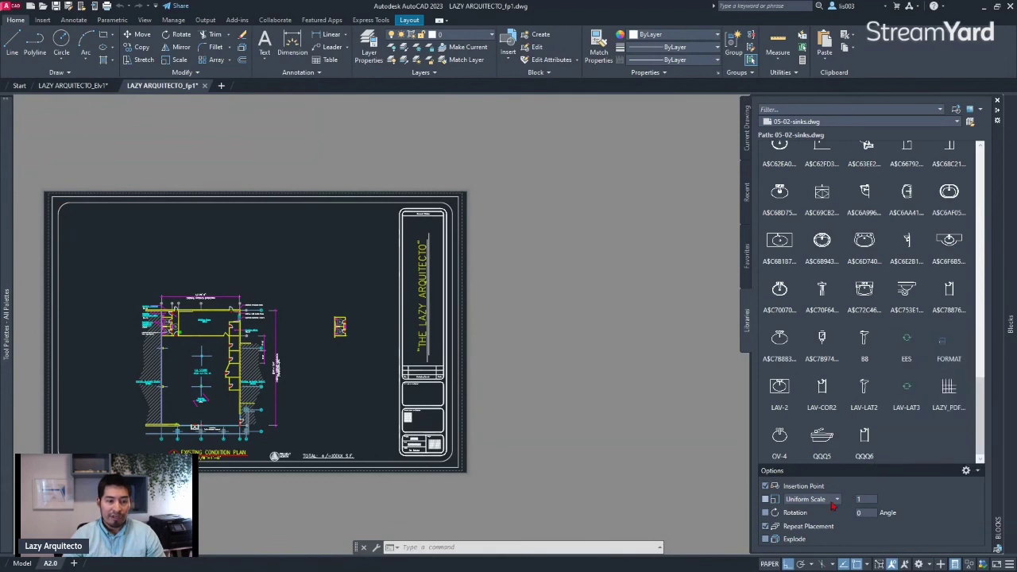
pyautogui.click(766, 540)
pyautogui.click(949, 389)
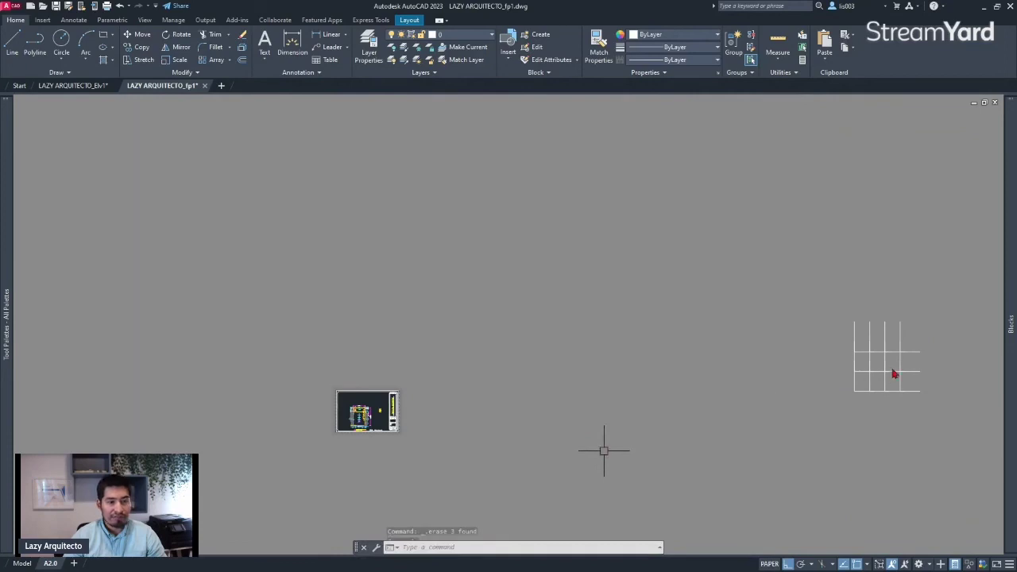
pyautogui.press('Escape')
# Select the inserted grid to inspect its rectangular array settings, and clear the selection
pyautogui.scroll(4, 631, 336)
pyautogui.click(644, 302)
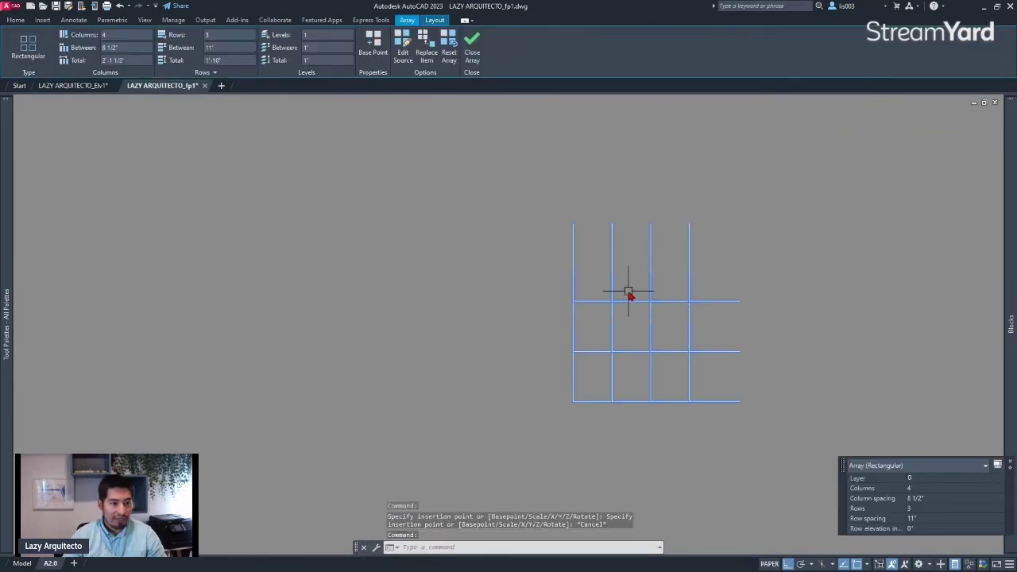
pyautogui.scroll(-1, 619, 304)
pyautogui.press('Escape')
pyautogui.scroll(-3, 621, 296)
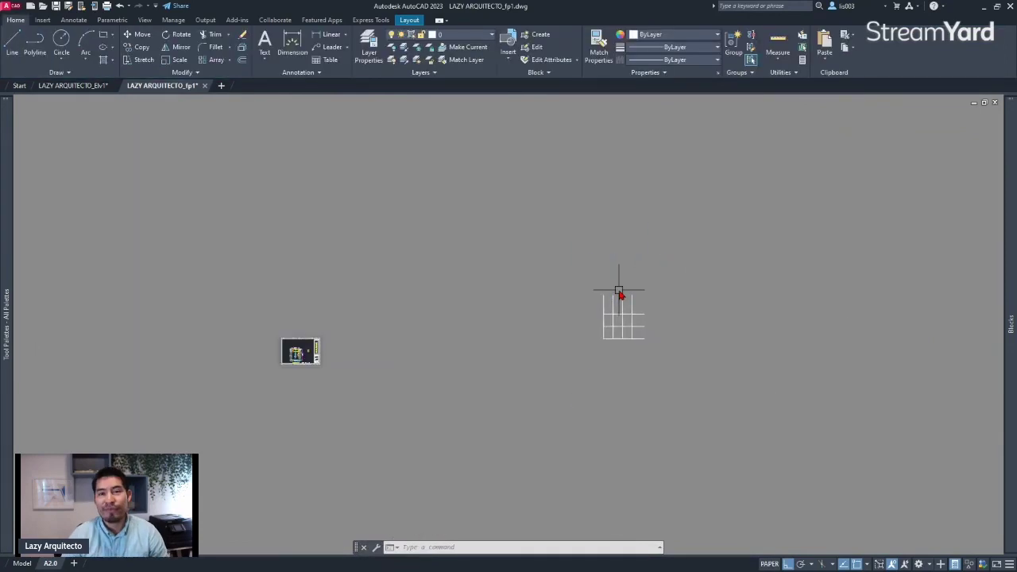